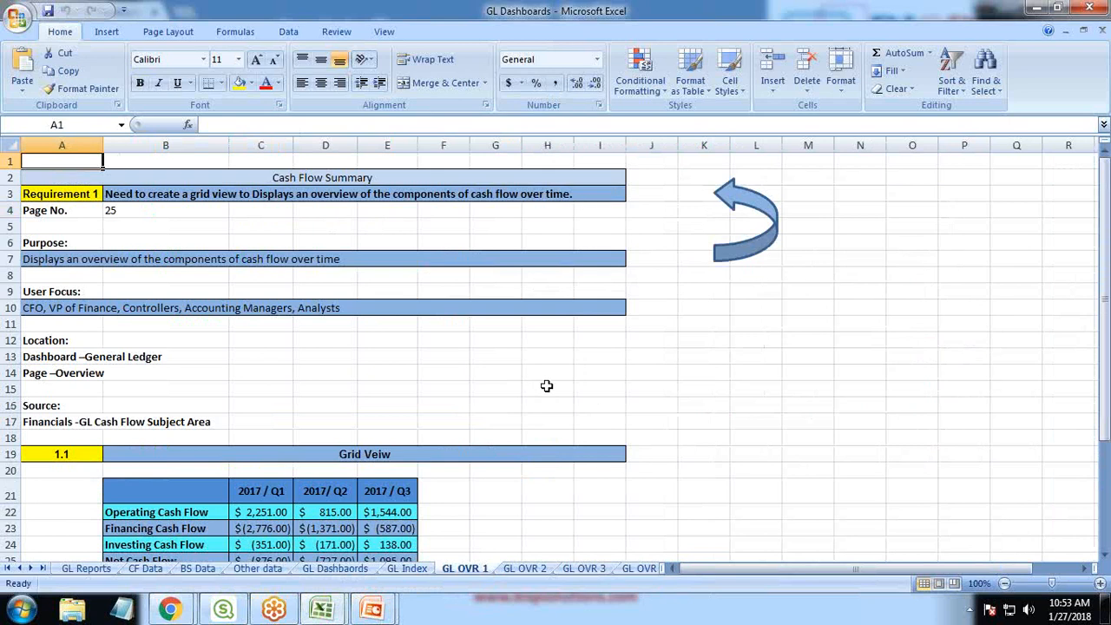
# - Switch to Chrome, export PepsiCo's quarterly cash flow statement from Morningstar, and save it to the Desktop as PEP Cash Flow
pyautogui.scroll(-2, 539, 385)
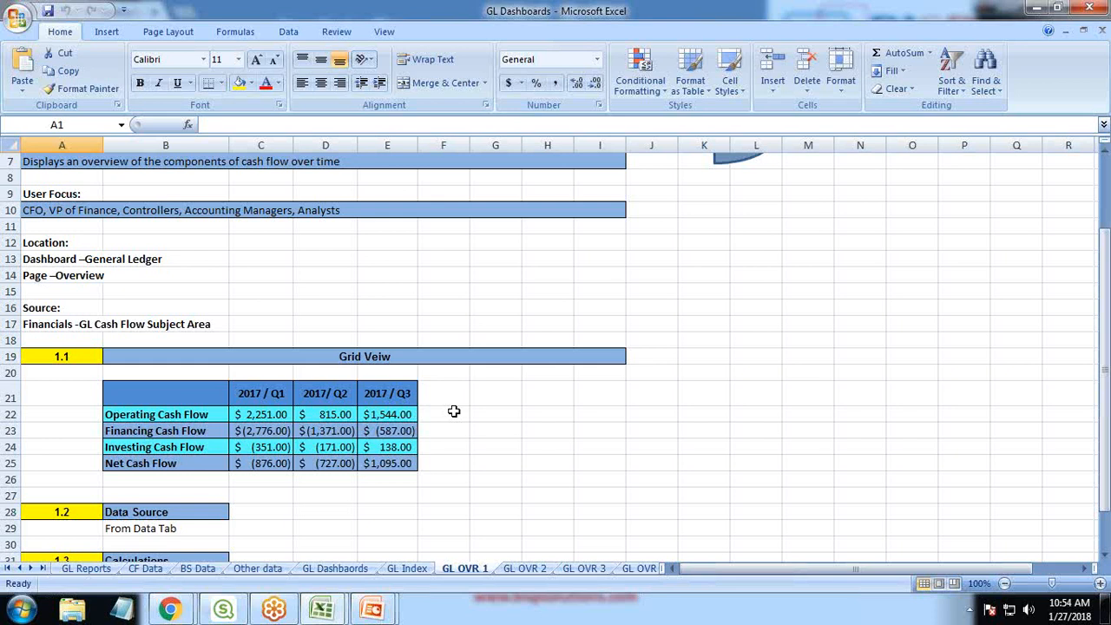
pyautogui.scroll(1, 408, 382)
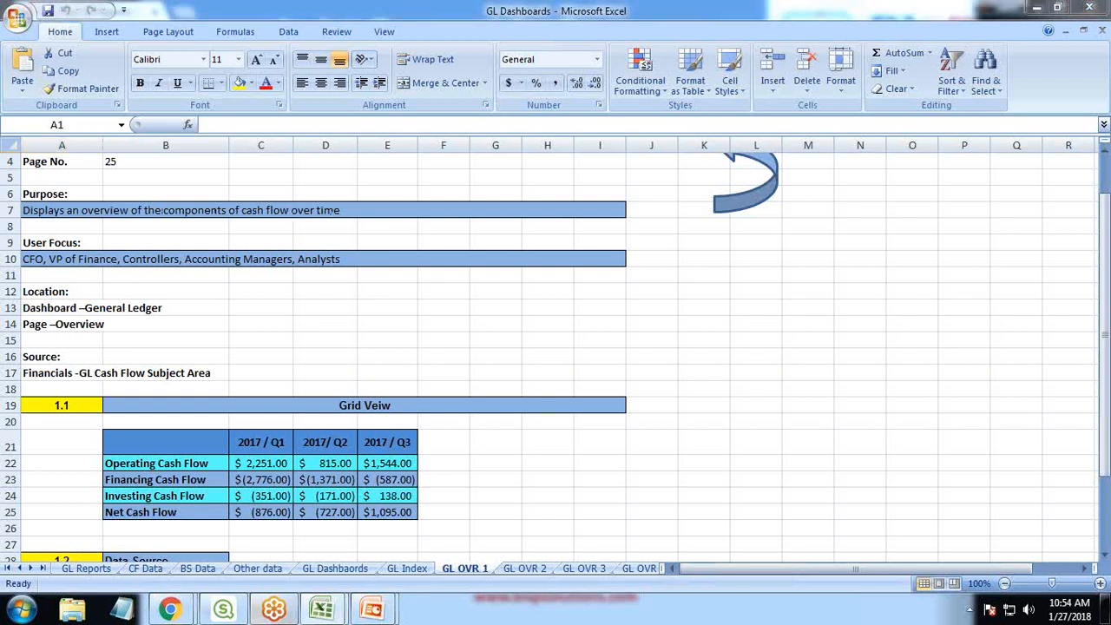
pyautogui.moveTo(169, 609)
pyautogui.click(280, 508)
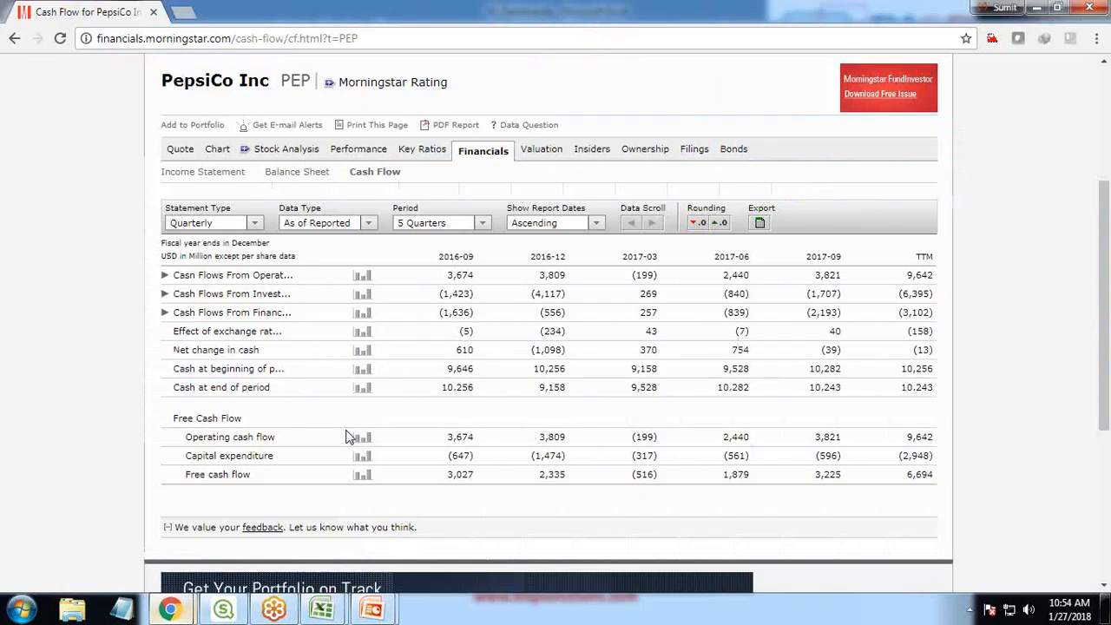
pyautogui.click(759, 224)
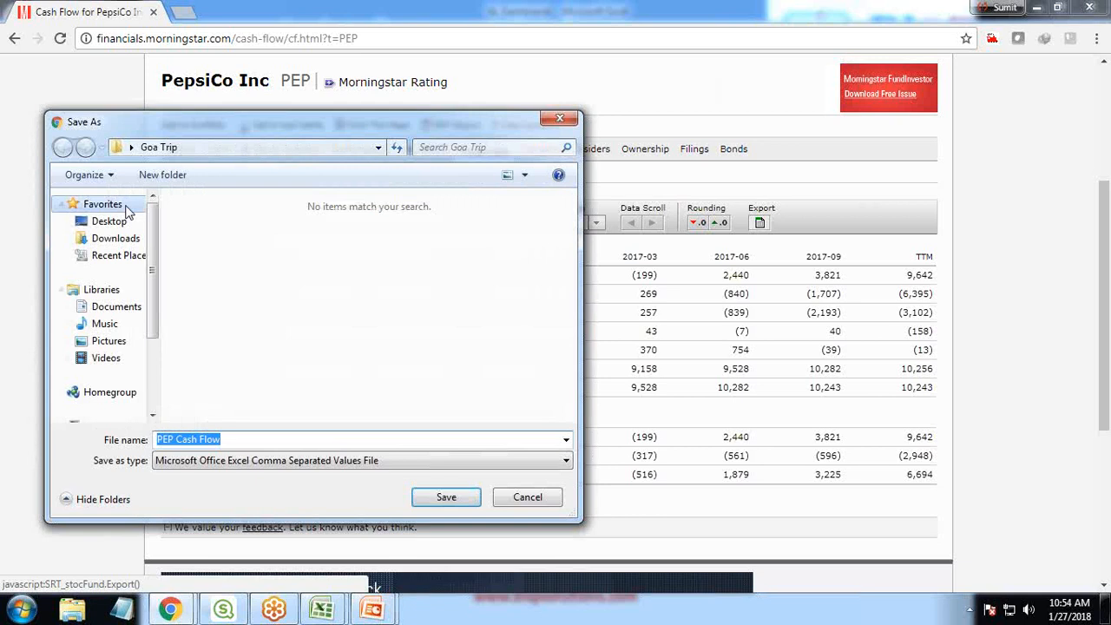
pyautogui.click(108, 221)
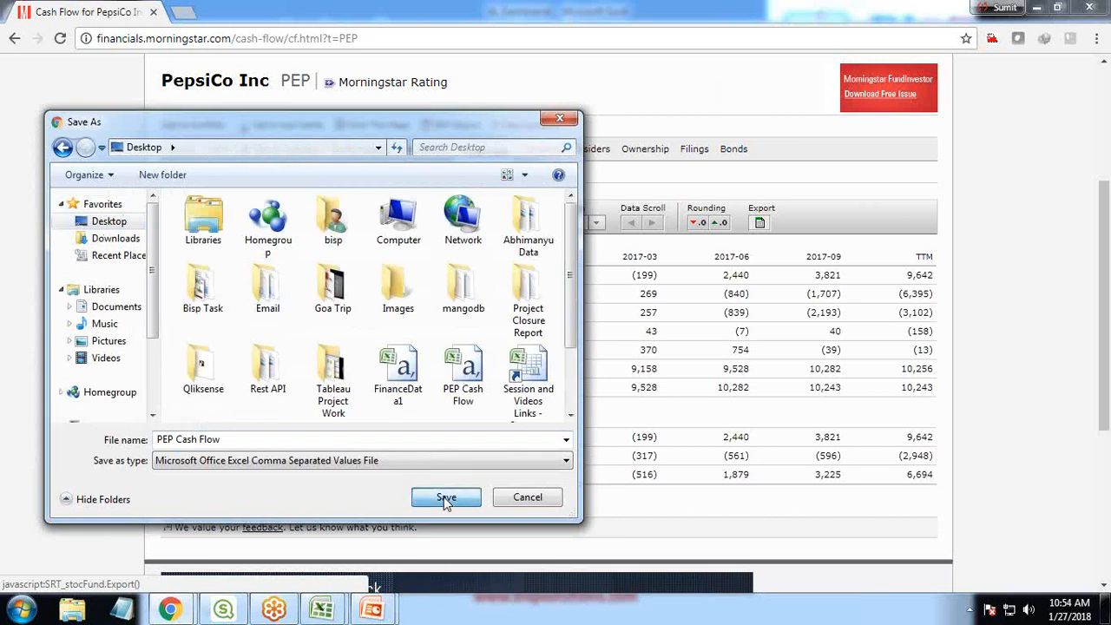
pyautogui.click(446, 502)
pyautogui.click(618, 310)
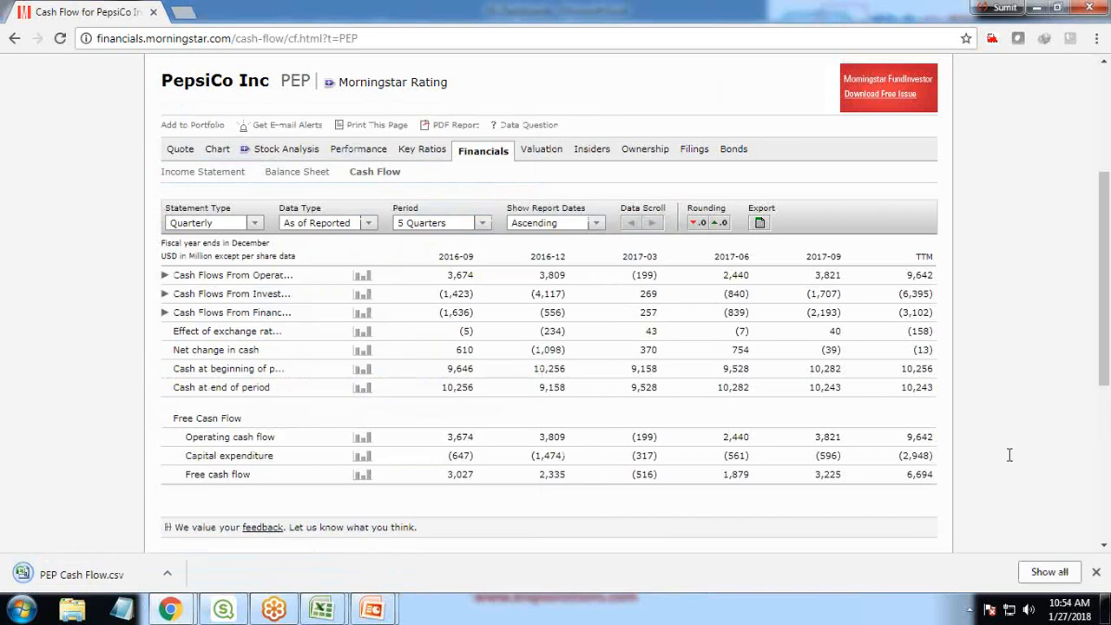
# - Open the downloaded PEP Cash Flow.csv in Excel and widen column A so the line item names can be read
pyautogui.click(78, 577)
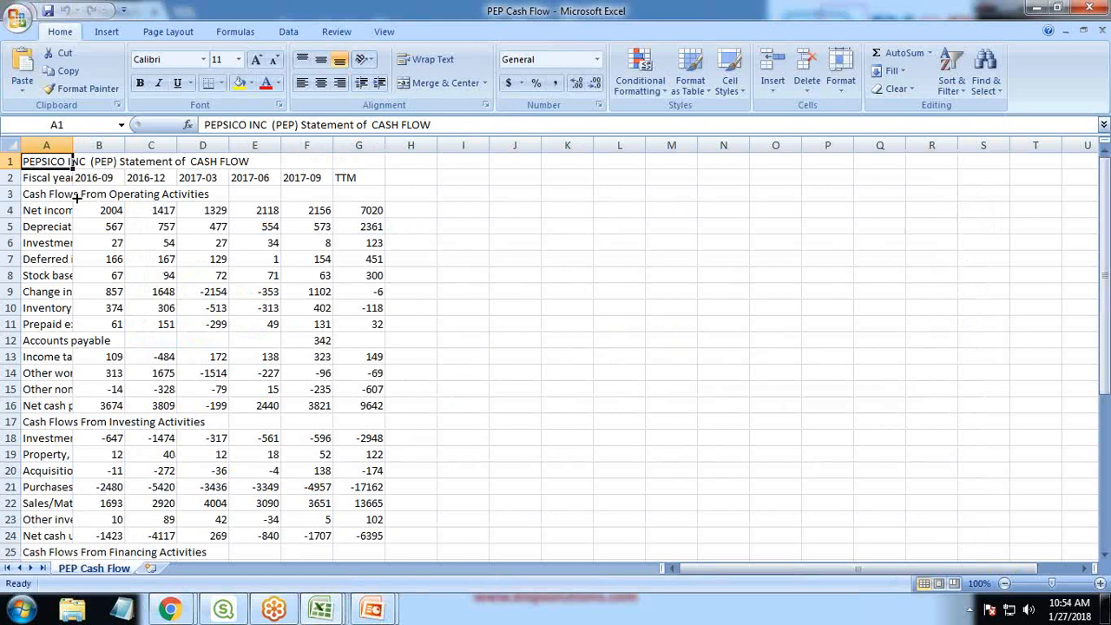
pyautogui.moveTo(72, 145); pyautogui.dragTo(314, 144)
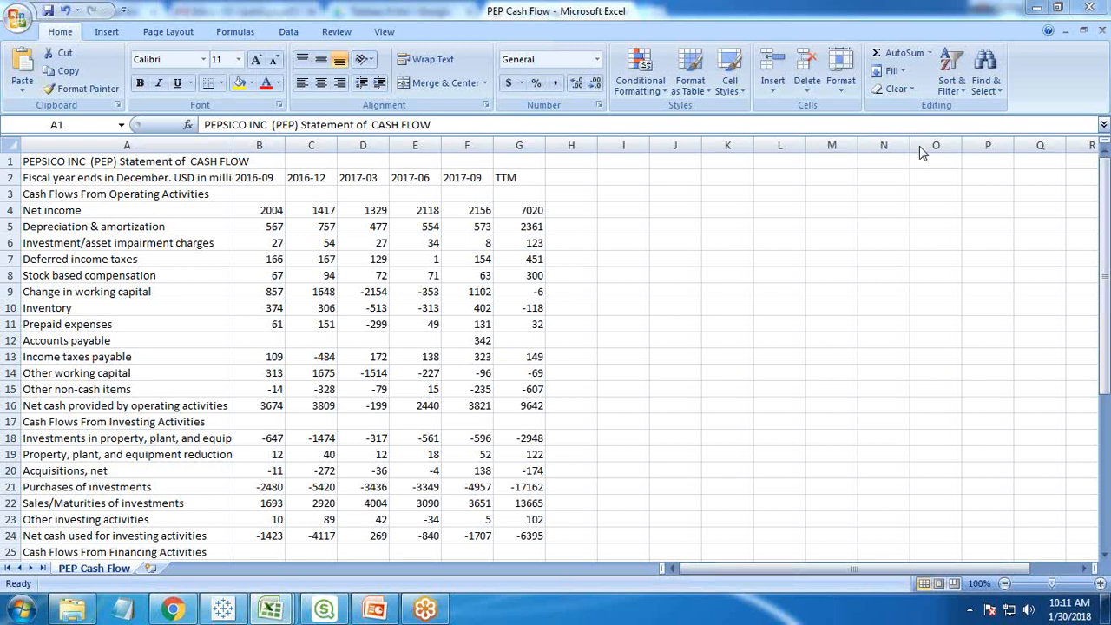
# - Switch to the CashFlowData1 workbook and examine the Year, Quarter, Level1 and Level2 columns on the CashFlowData (2) sheet
pyautogui.moveTo(270, 609)
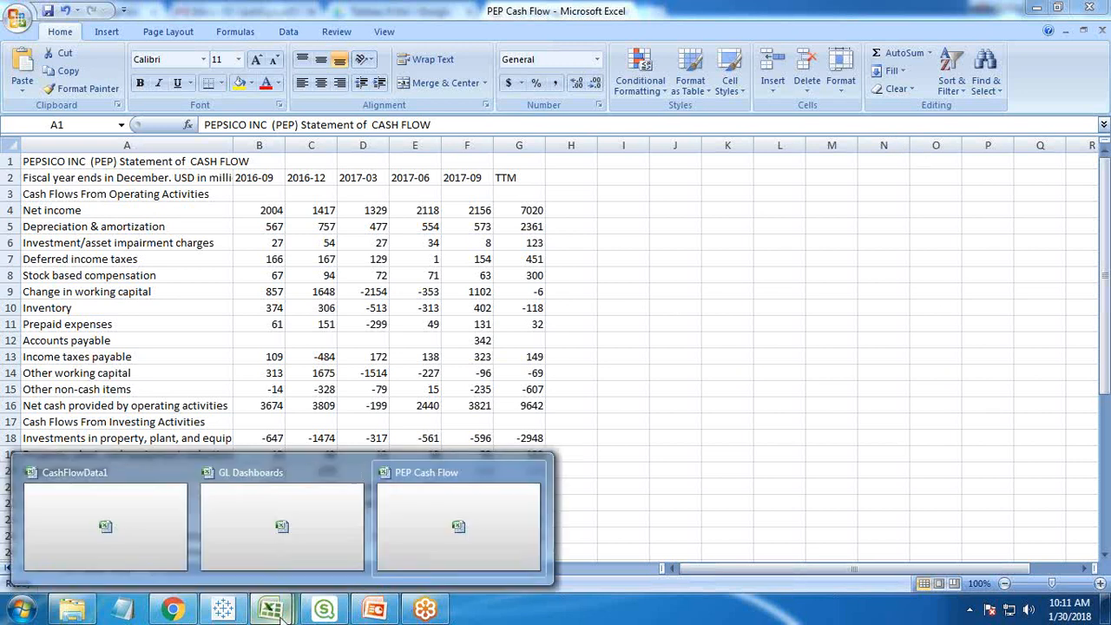
pyautogui.click(268, 531)
pyautogui.click(157, 526)
pyautogui.moveTo(902, 568); pyautogui.dragTo(681, 570)
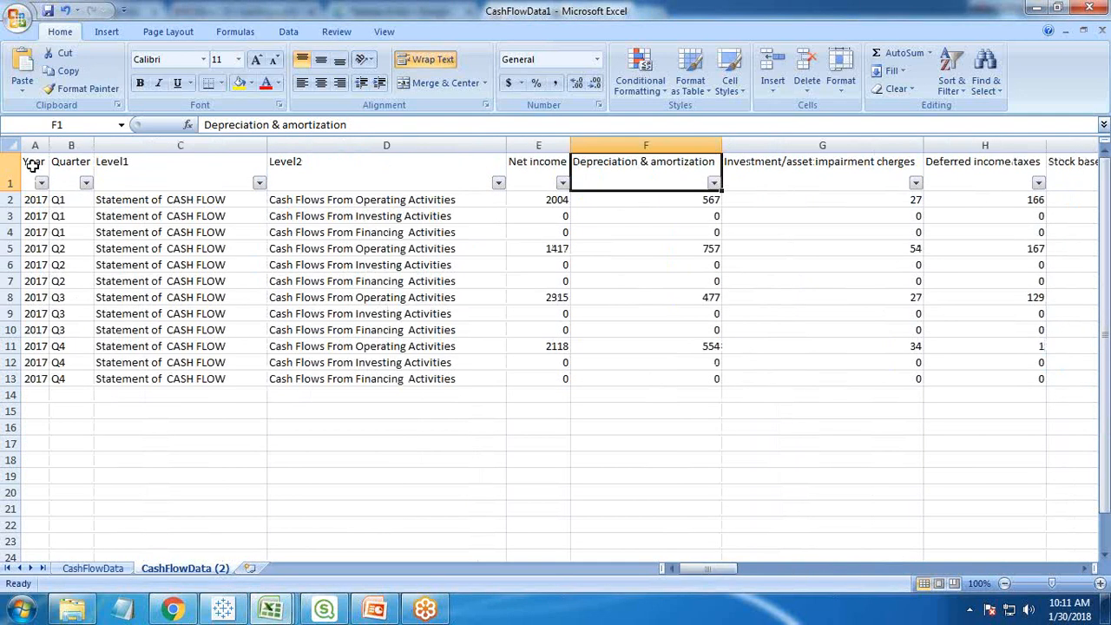
pyautogui.click(65, 167)
pyautogui.click(144, 167)
pyautogui.click(330, 172)
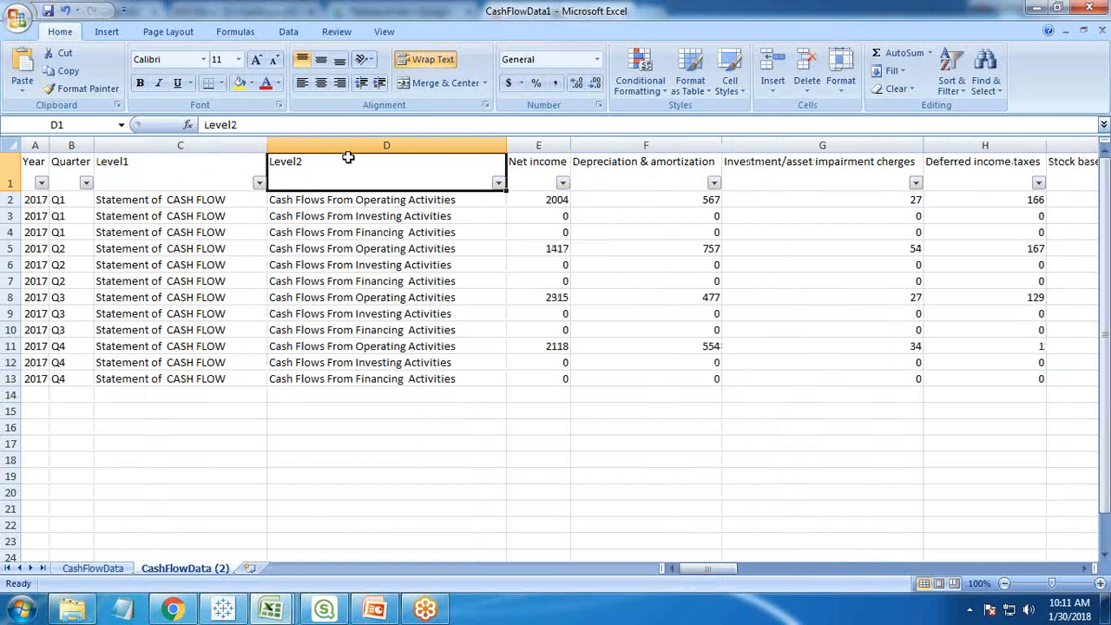
pyautogui.click(1082, 39)
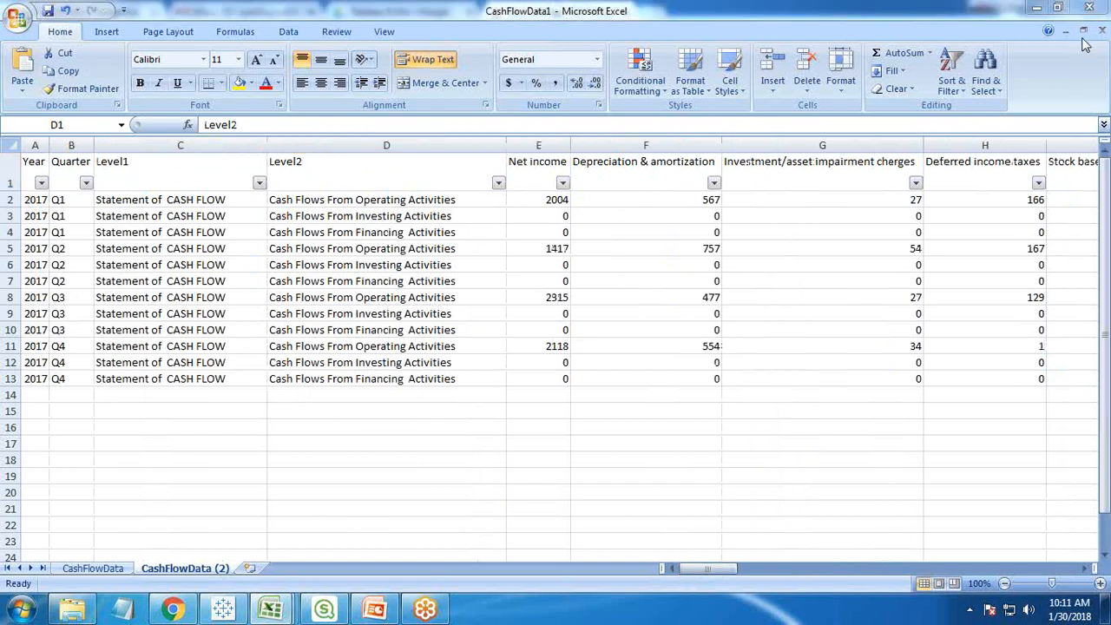
pyautogui.click(1083, 37)
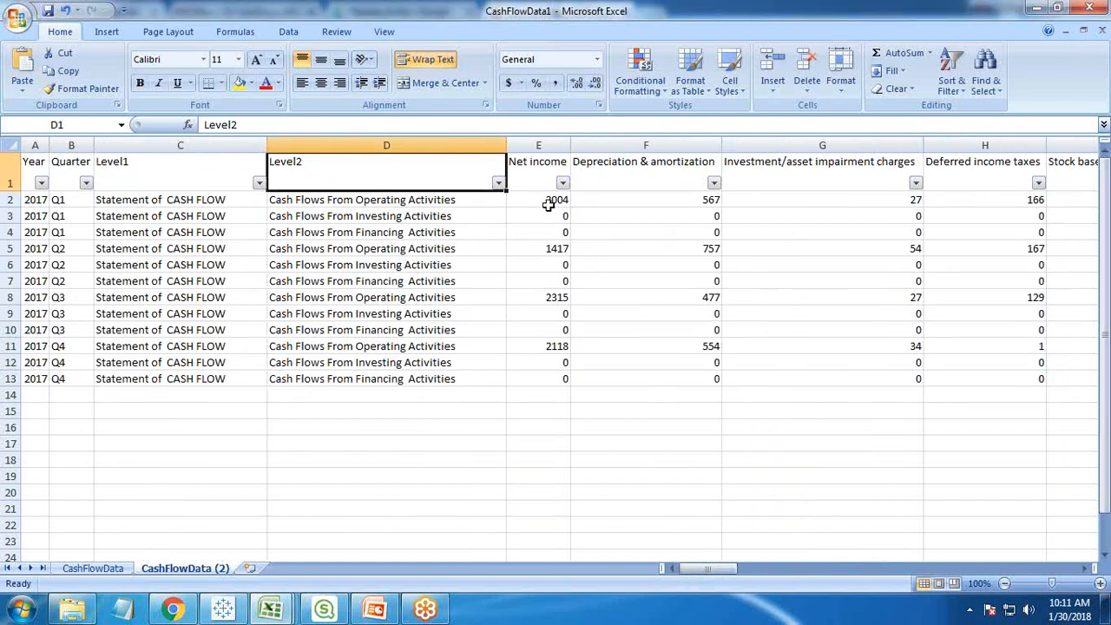
# - Examine the Net income and Depreciation & amortization headers, the Level2 activity categories and the Q1 to Q4 rows
pyautogui.click(533, 171)
pyautogui.click(599, 170)
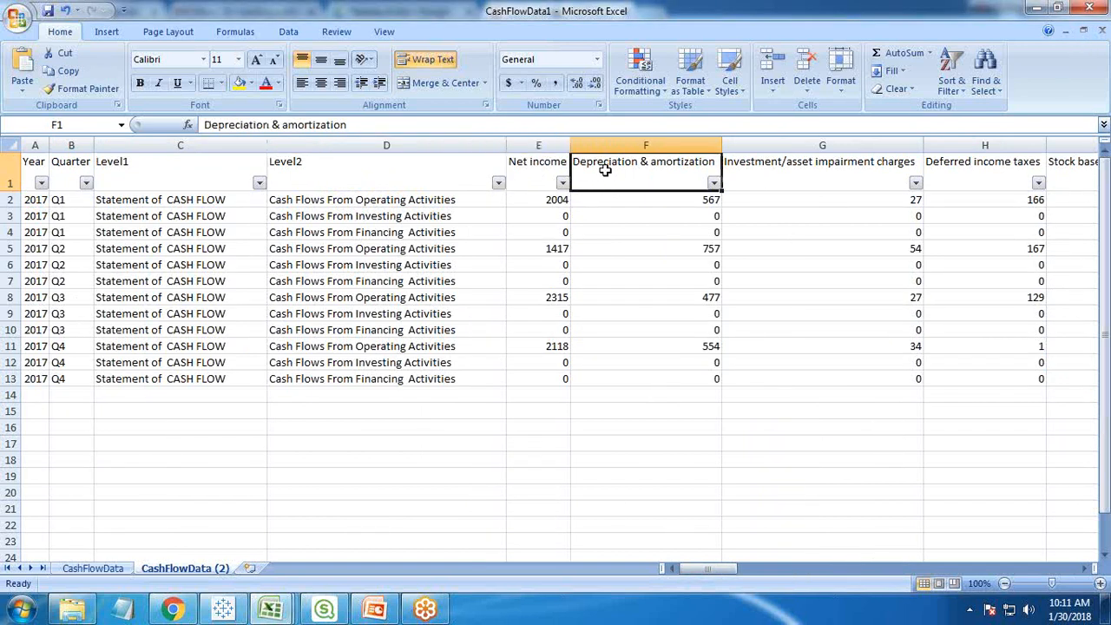
pyautogui.click(529, 170)
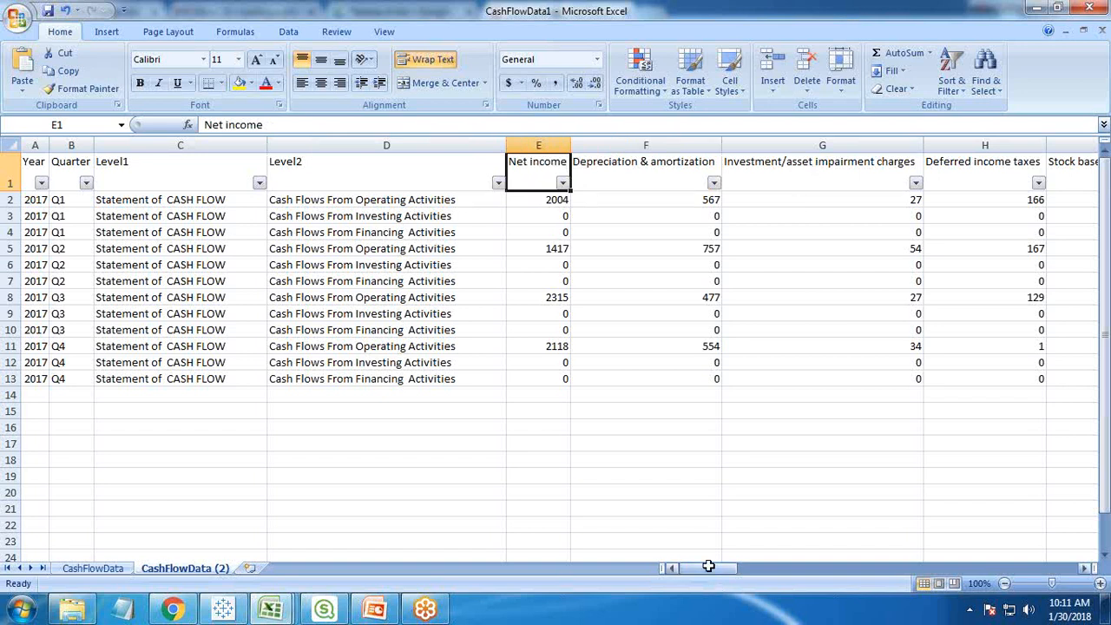
pyautogui.click(322, 201)
pyautogui.click(318, 217)
pyautogui.click(318, 233)
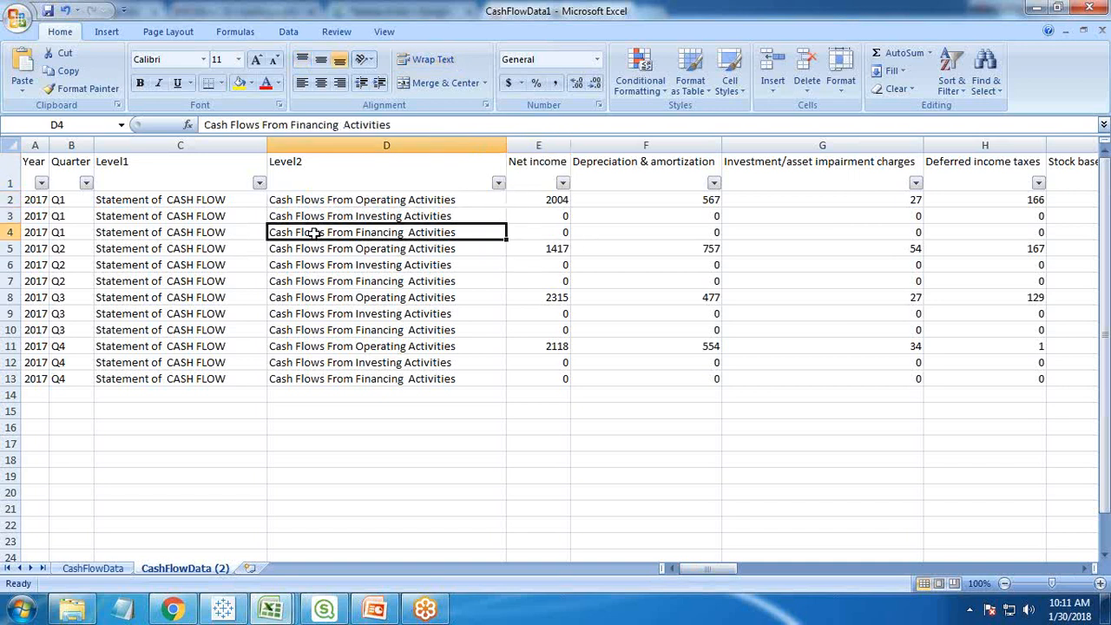
pyautogui.moveTo(61, 202); pyautogui.dragTo(66, 331)
pyautogui.moveTo(65, 357); pyautogui.dragTo(70, 377)
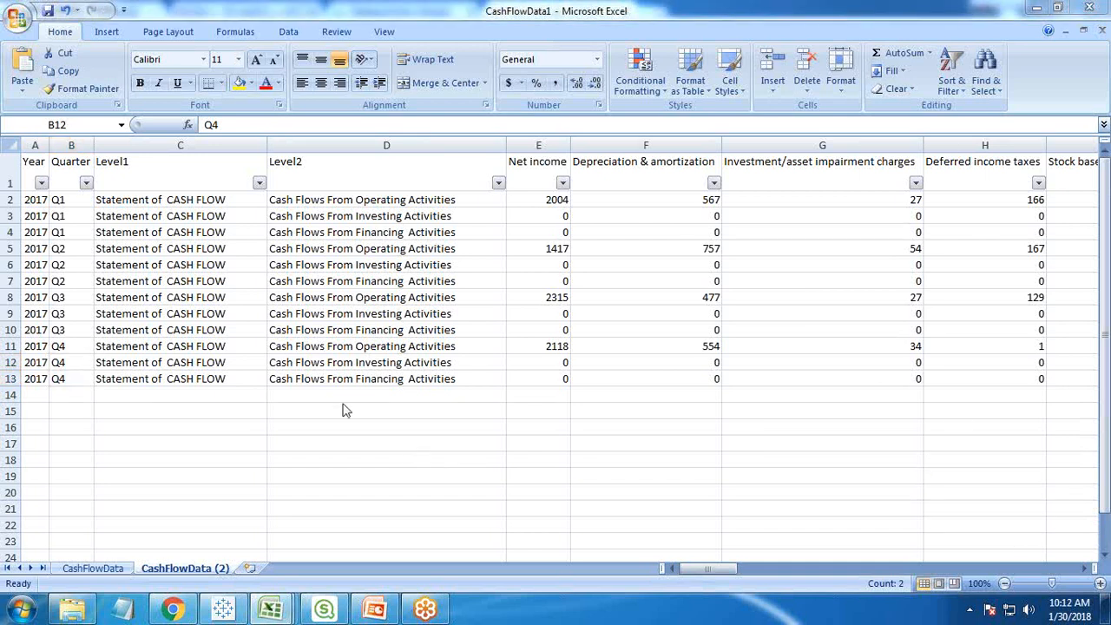
# - Switch to the GL Dashboards workbook and review the Cash Flow Summary requirement with its grid view on GL OVR 1
pyautogui.click(224, 612)
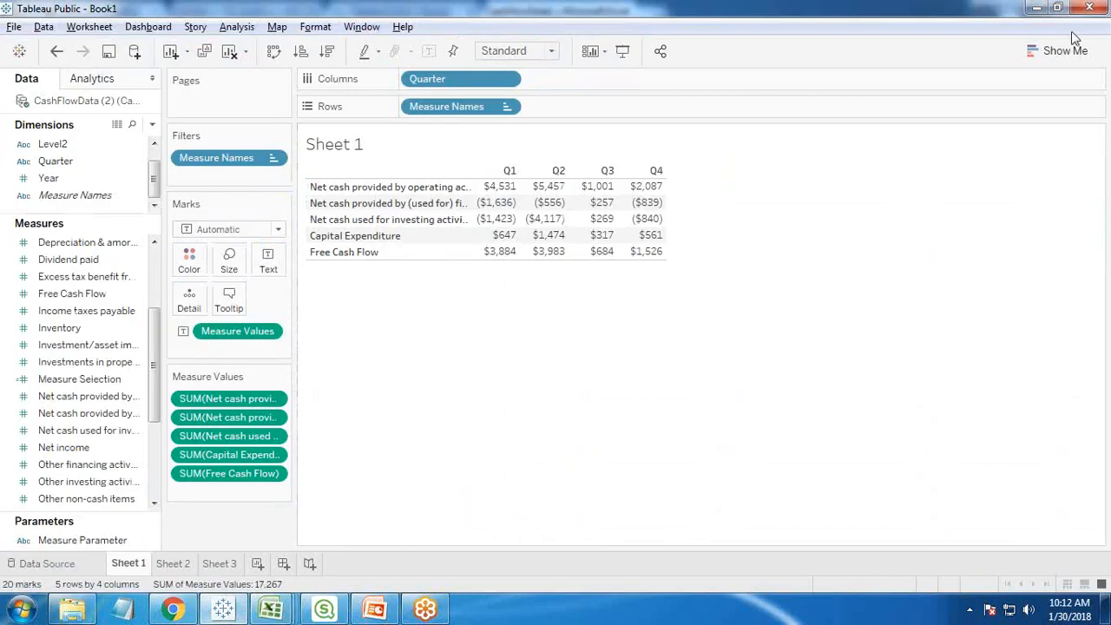
pyautogui.moveTo(270, 609)
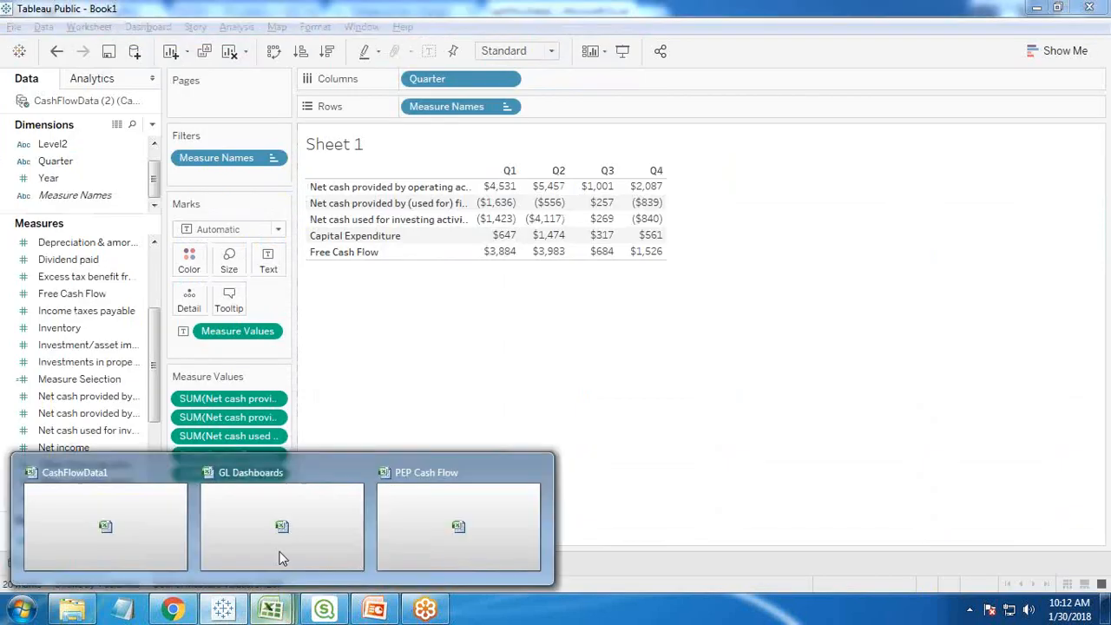
pyautogui.click(280, 554)
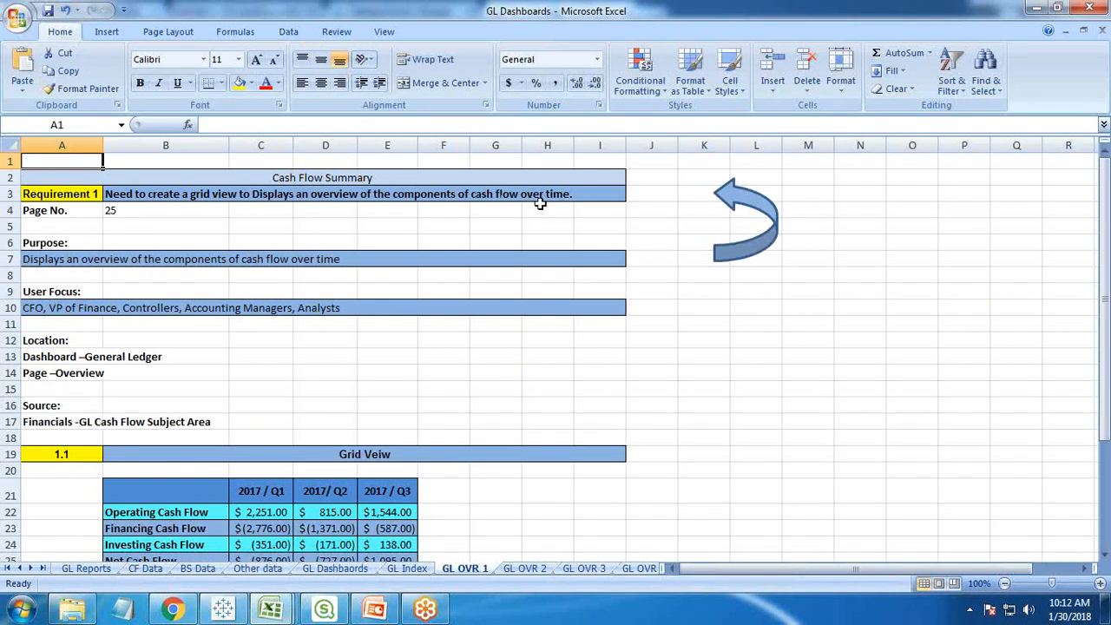
pyautogui.scroll(-2, 607, 525)
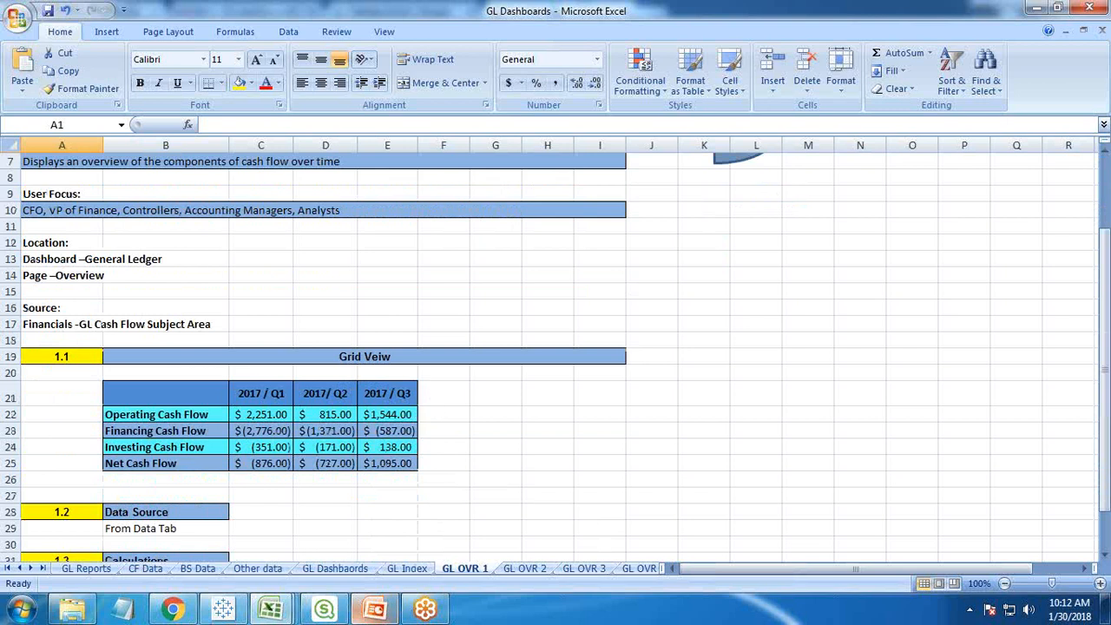
# - Switch to Tableau Public and compare the quarterly cash flow grid on Sheet 1 with the bar and line chart on Sheet 2
pyautogui.click(223, 610)
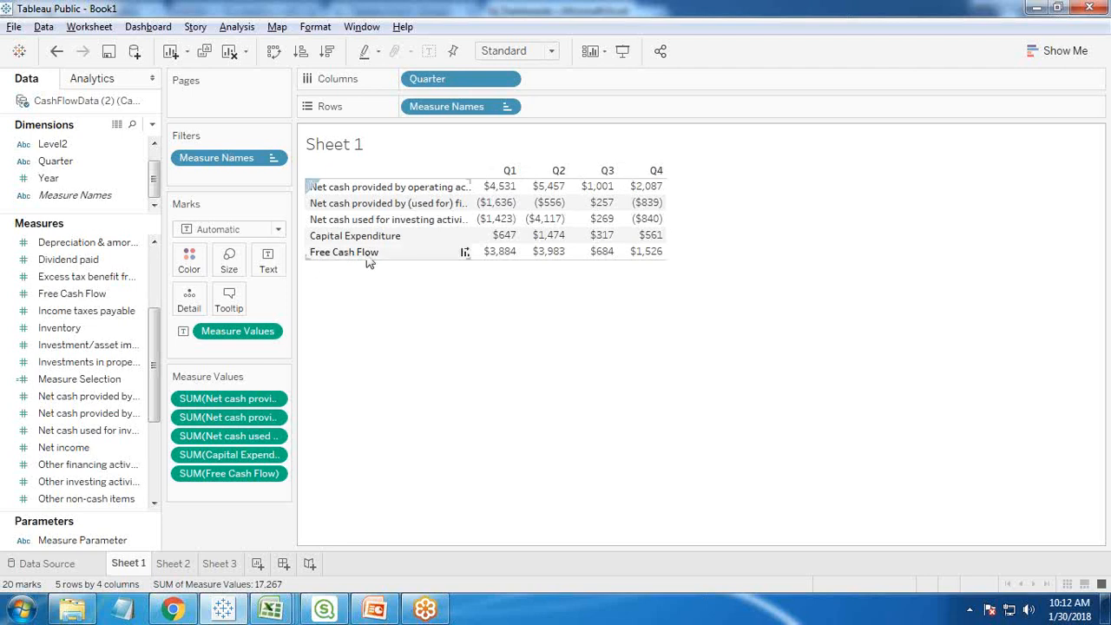
pyautogui.moveTo(500, 259)
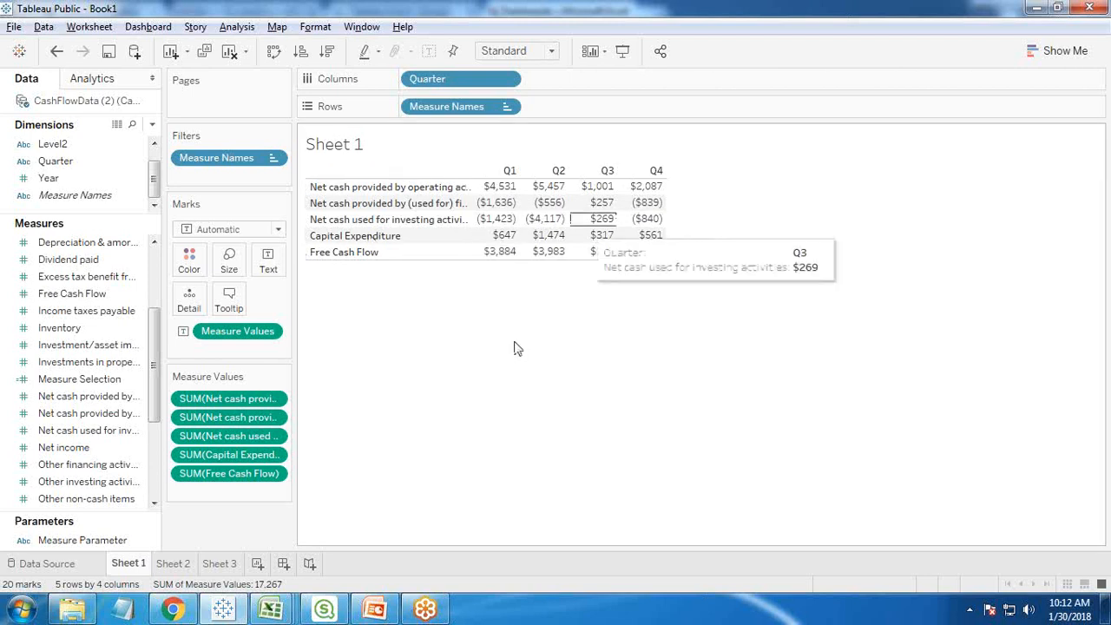
pyautogui.click(171, 566)
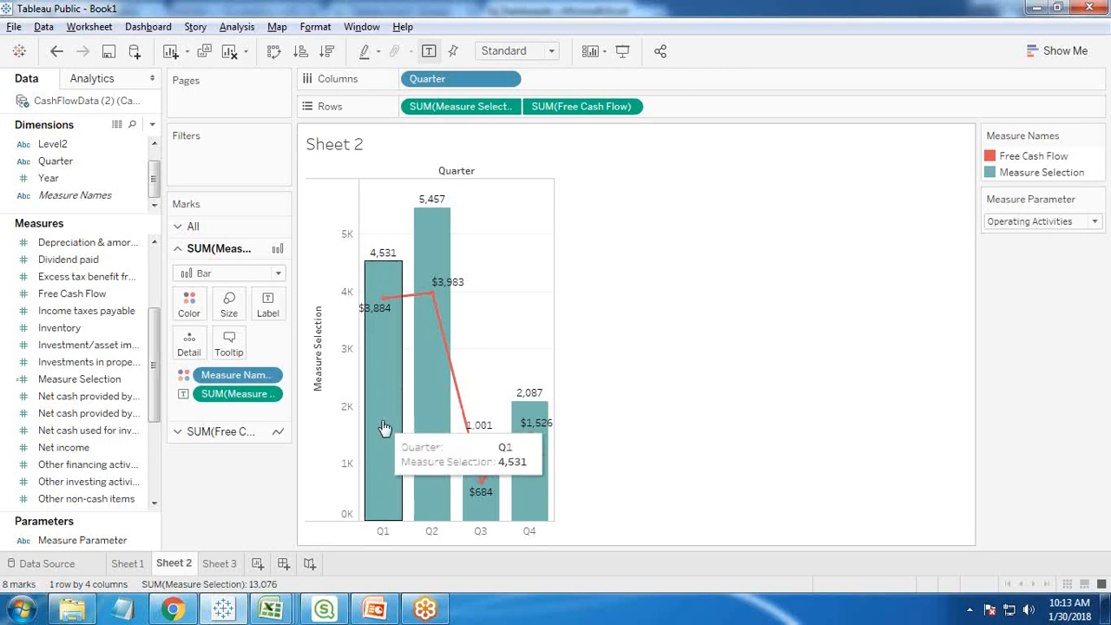
pyautogui.click(123, 565)
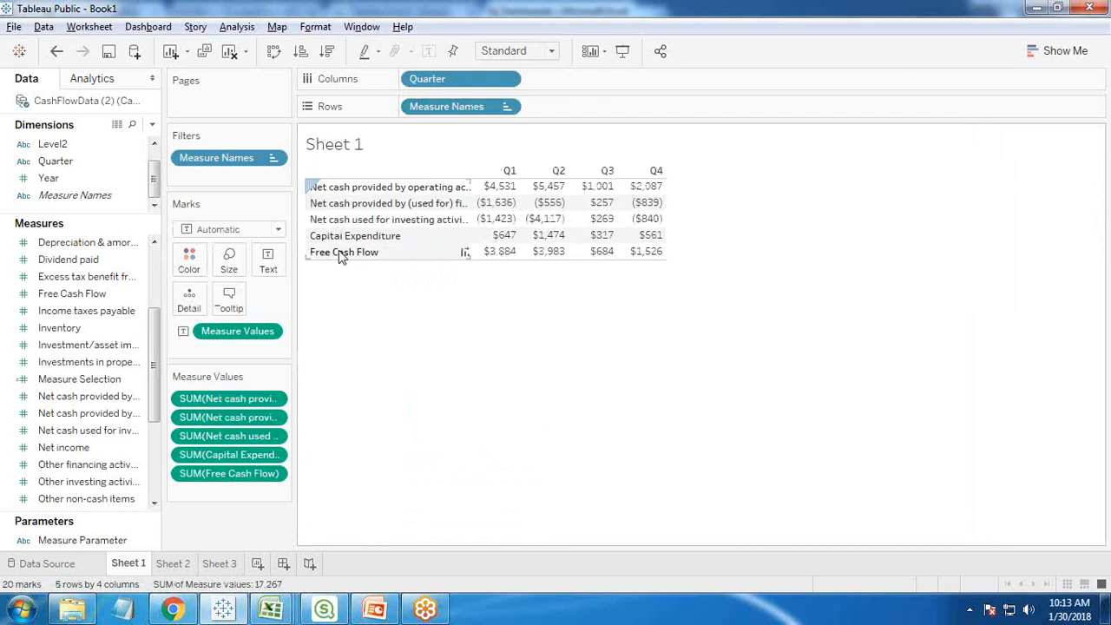
pyautogui.click(169, 565)
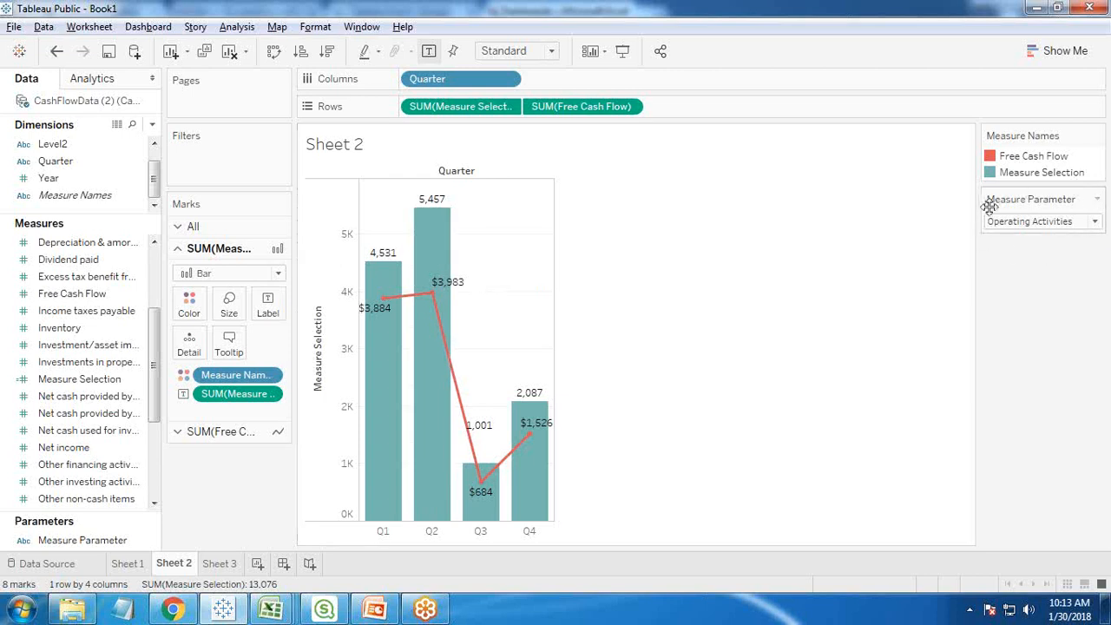
pyautogui.moveTo(462, 380)
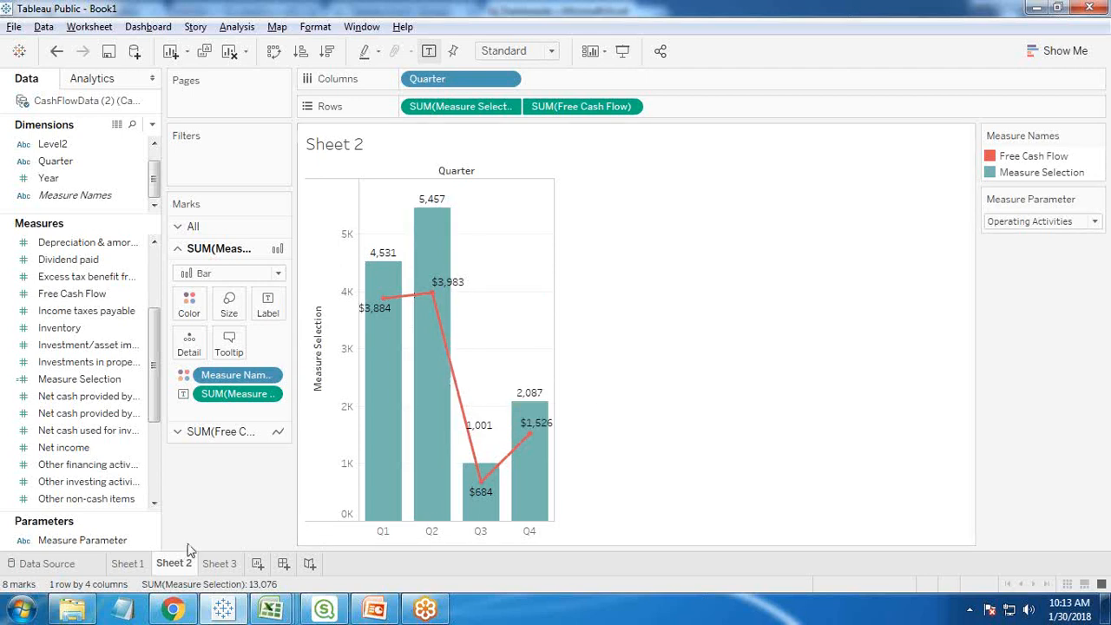
pyautogui.click(127, 564)
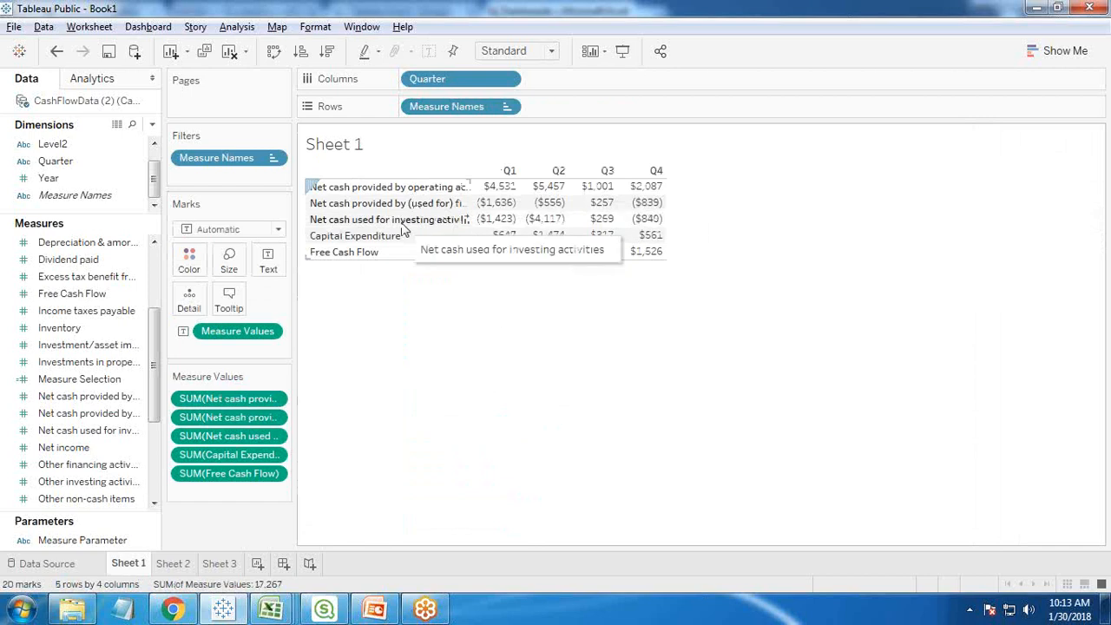
pyautogui.click(171, 564)
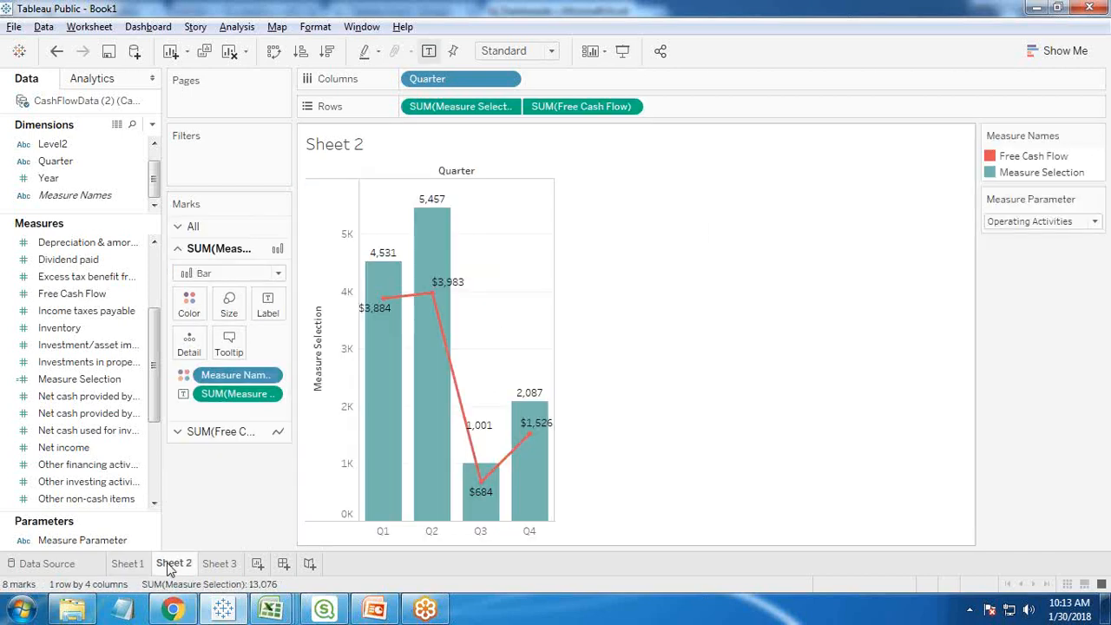
# - Set the Measure Parameter on Sheet 2 to Investing Activities, and after that to Financing Activities
pyautogui.click(1097, 222)
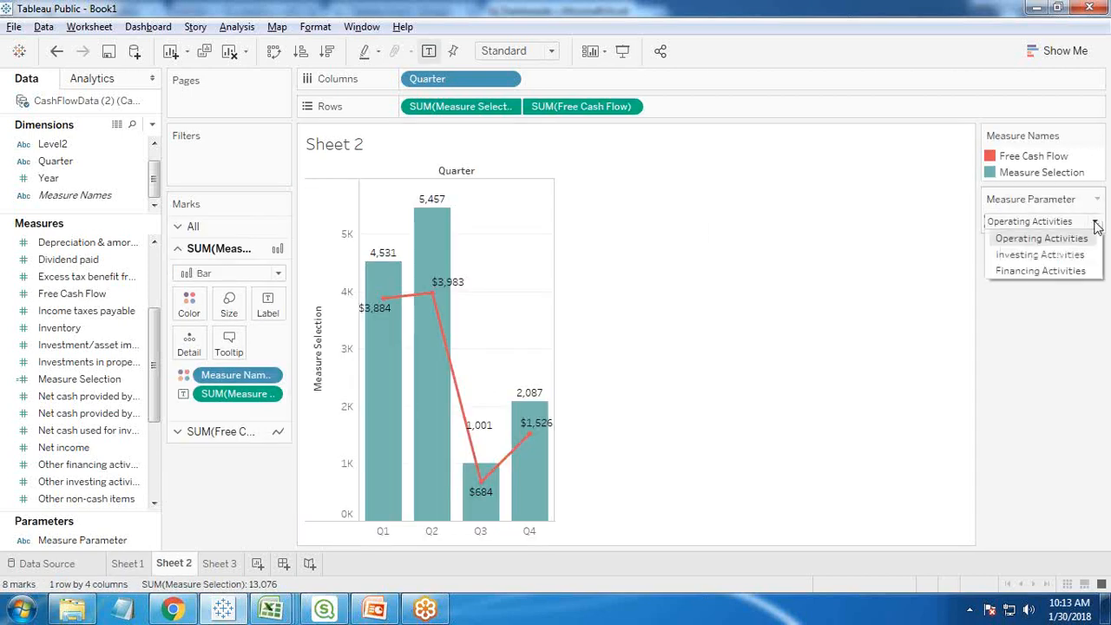
pyautogui.click(1028, 256)
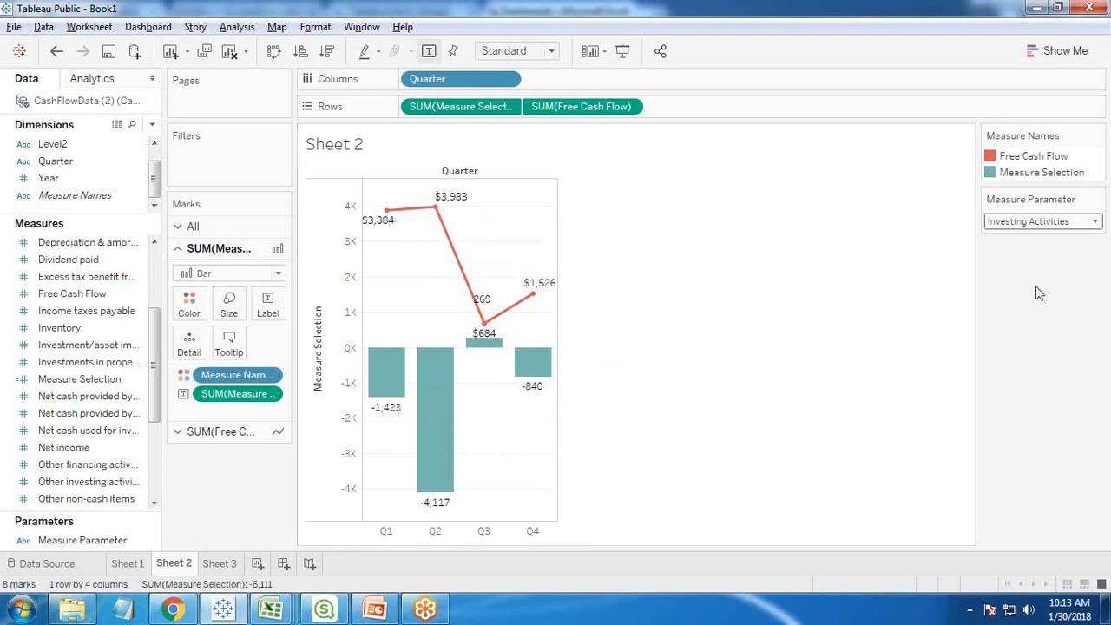
pyautogui.click(1022, 223)
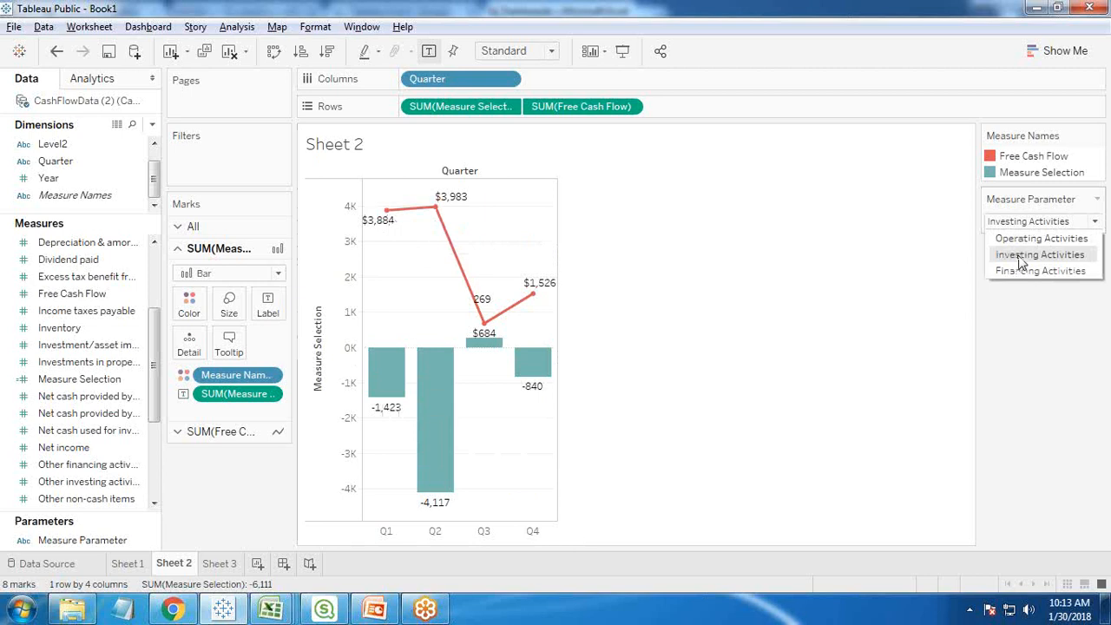
pyautogui.click(1059, 402)
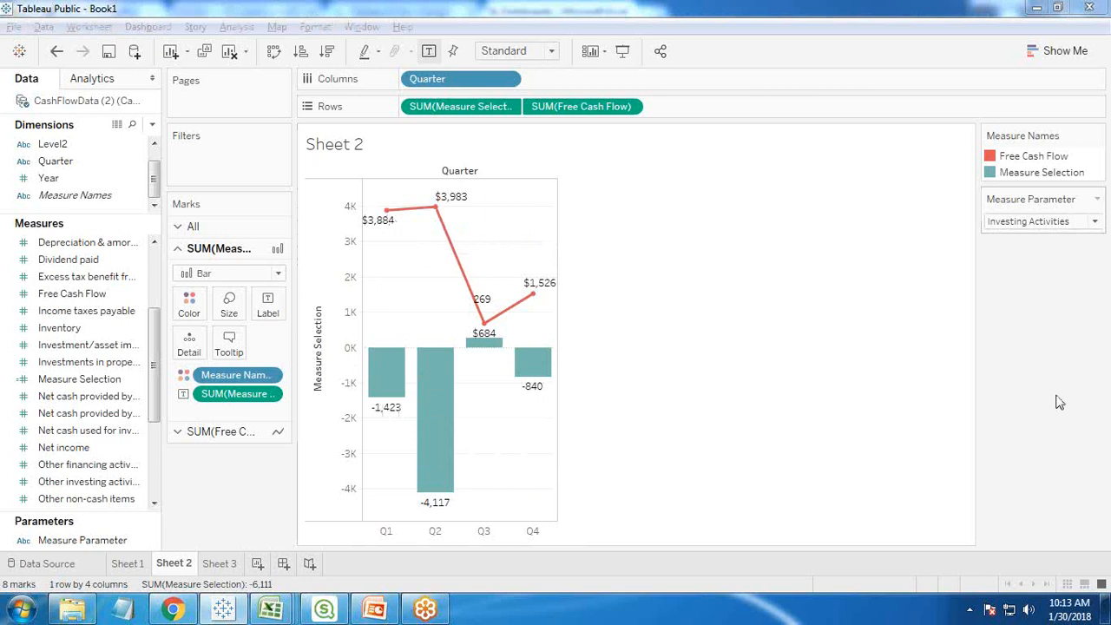
pyautogui.click(1095, 221)
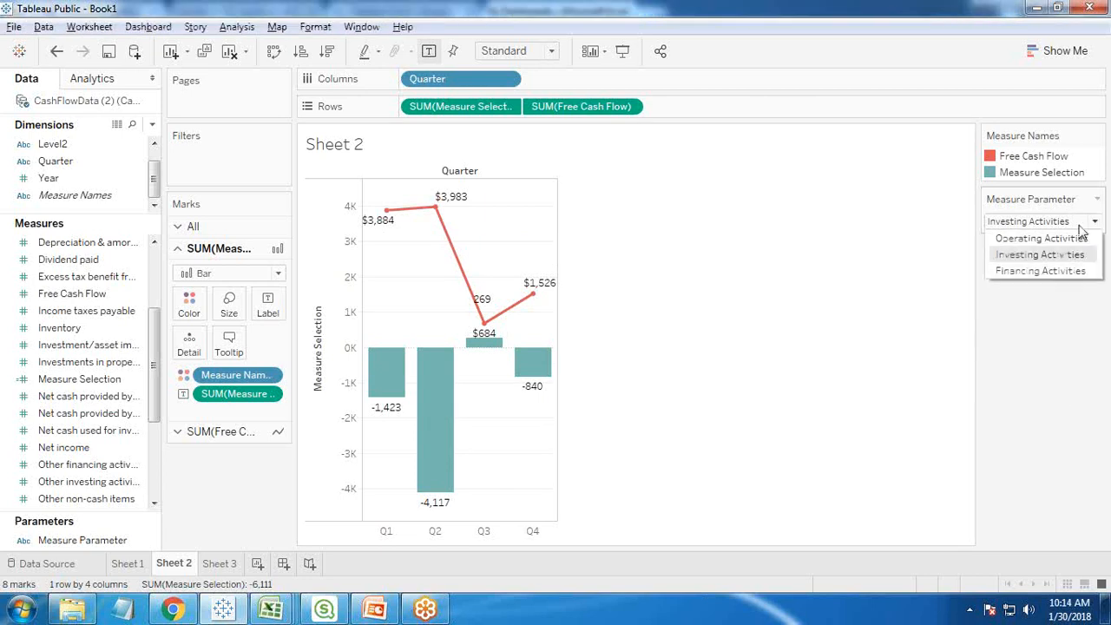
pyautogui.click(1004, 272)
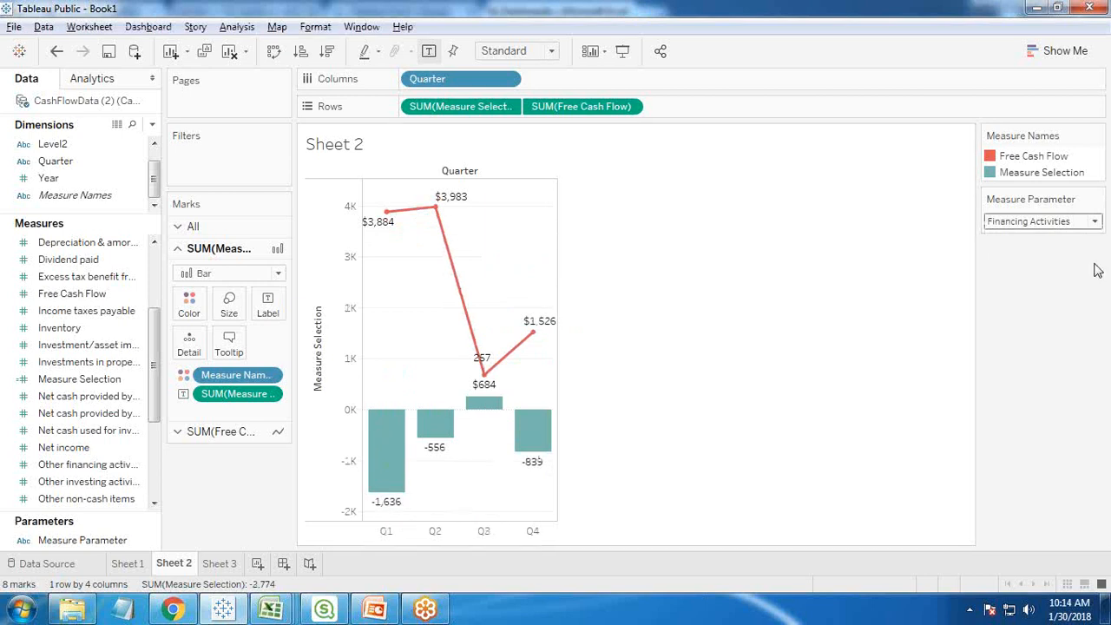
# - Set the Measure Parameter on Sheet 2 to Operating Activities
pyautogui.click(1049, 223)
pyautogui.click(1024, 239)
pyautogui.click(1024, 224)
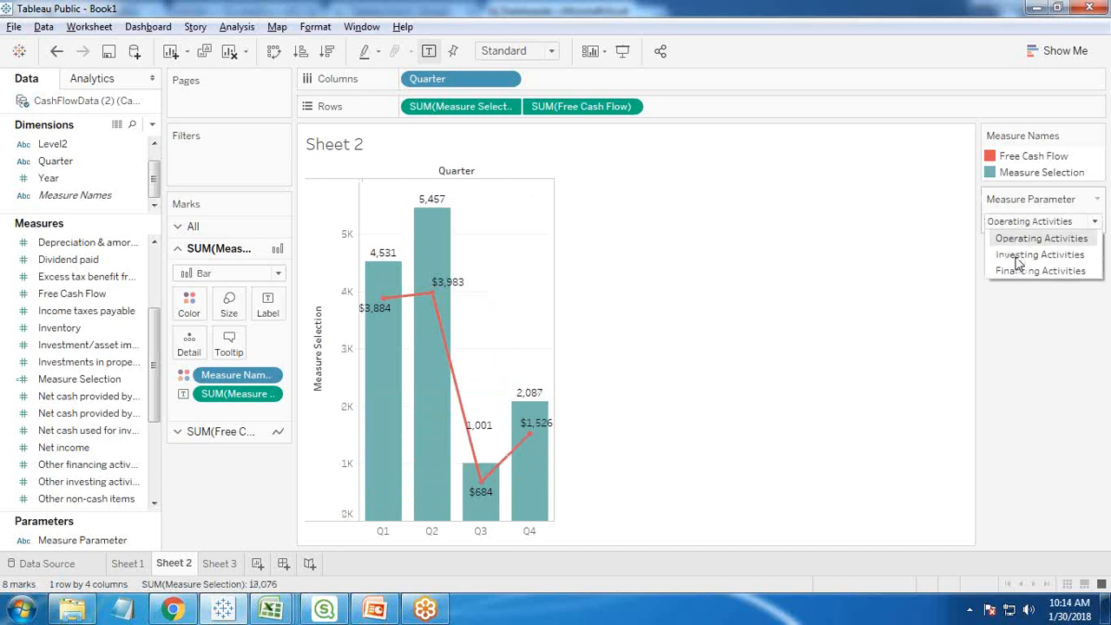
pyautogui.click(743, 356)
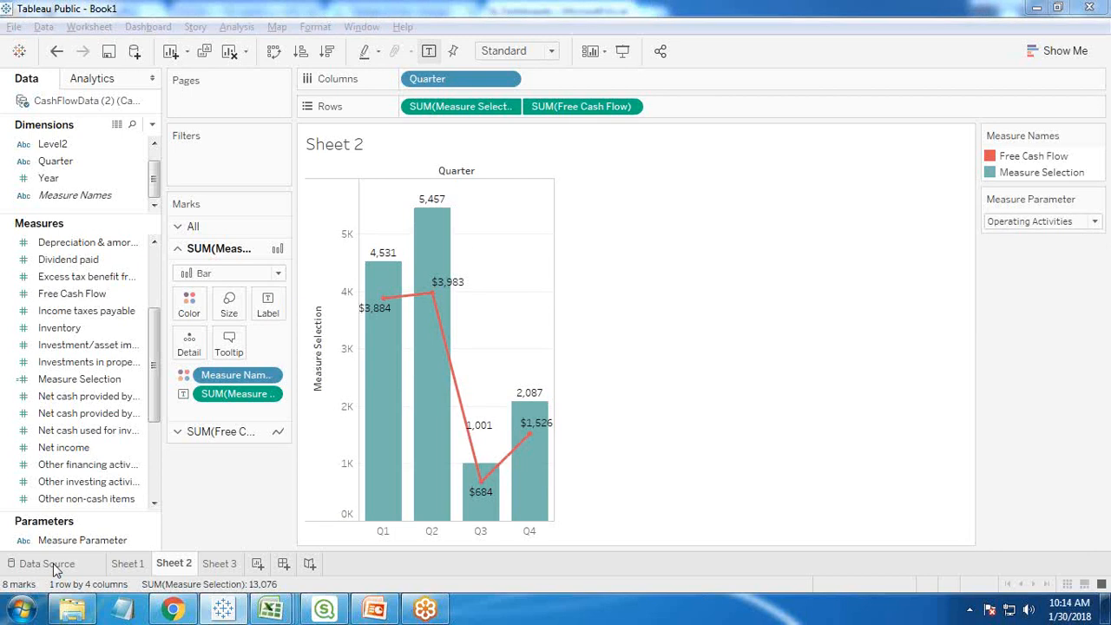
# - Create a new workbook, connect it to the CashFlowData1 Excel file and add its CashFlowData (2) sheet as the data source
pyautogui.click(13, 28)
pyautogui.click(383, 106)
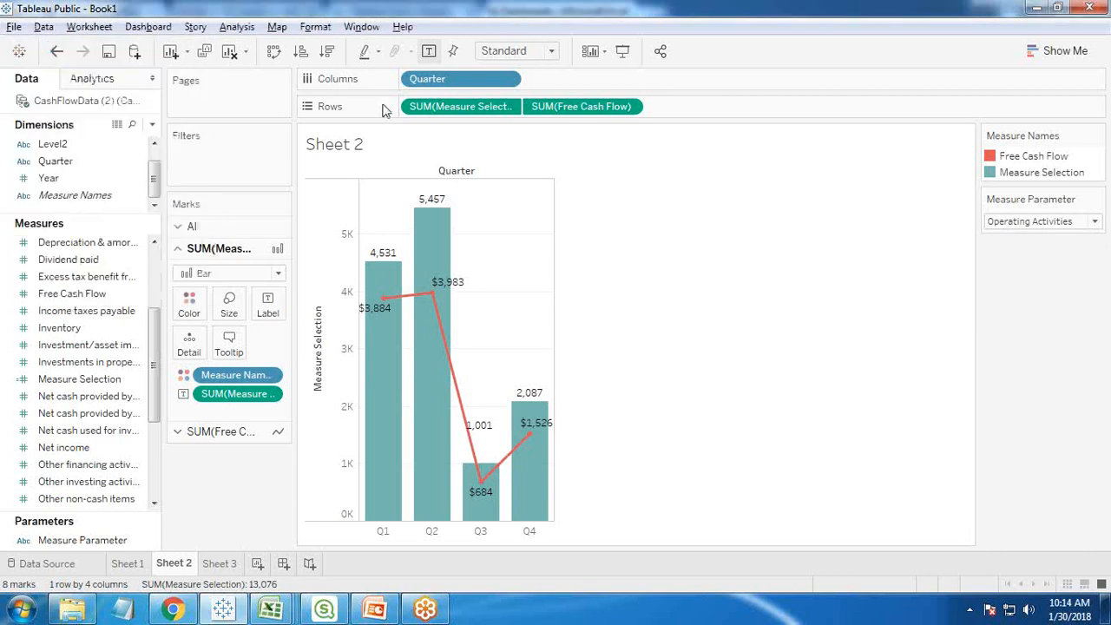
pyautogui.hotkey('ctrl', 'n')
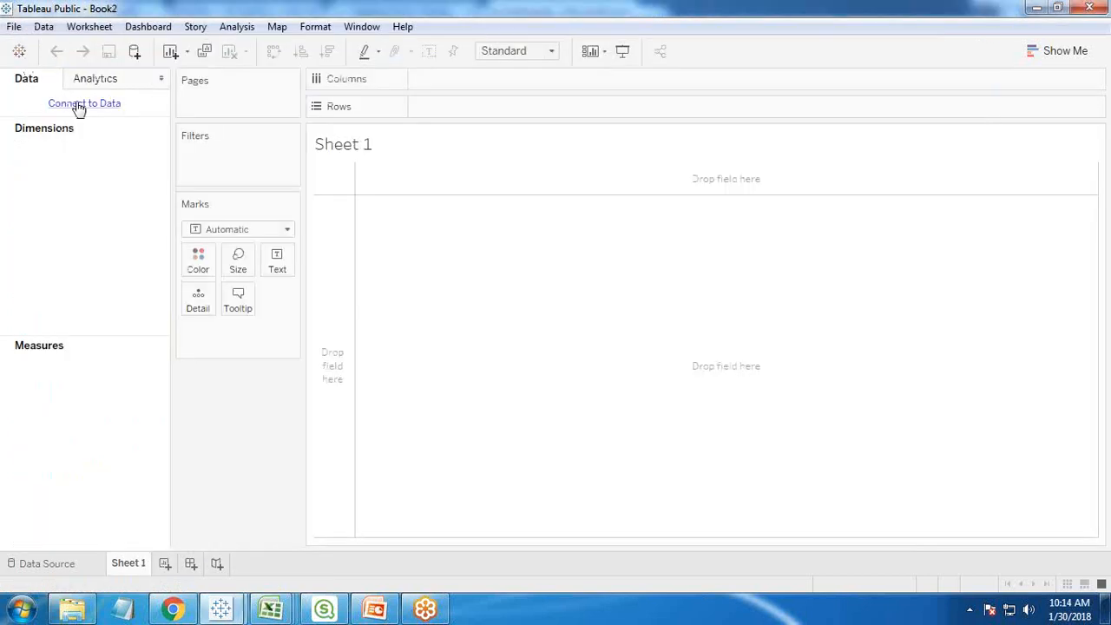
pyautogui.click(78, 105)
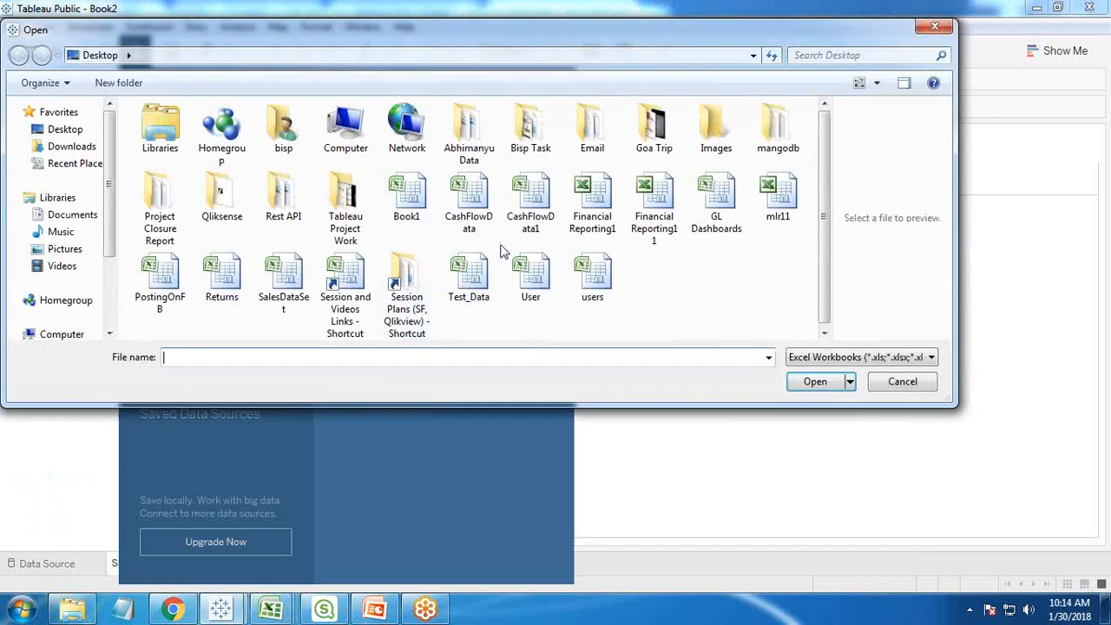
pyautogui.click(531, 202)
pyautogui.click(815, 386)
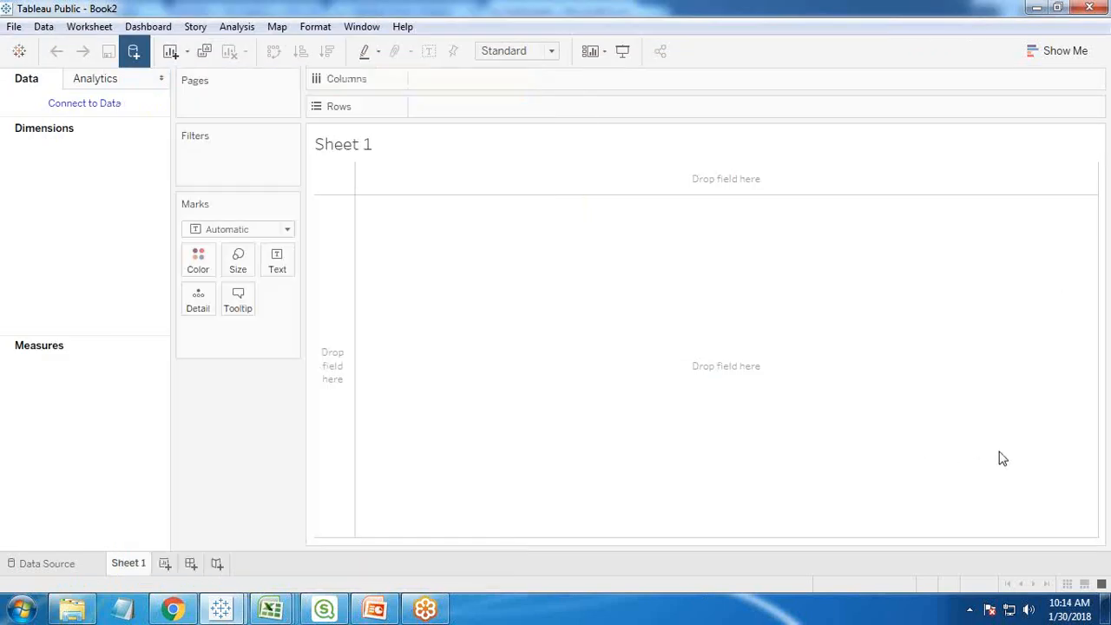
pyautogui.moveTo(84, 203); pyautogui.dragTo(330, 159)
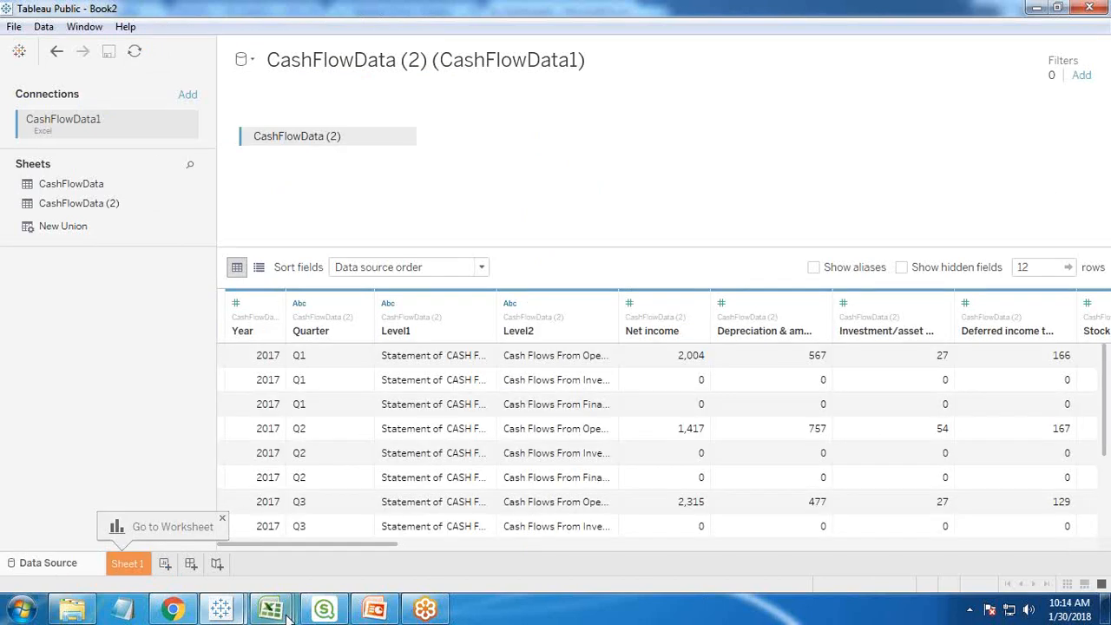
# - Review the CashFlowData (2) sheet of CashFlowData1 in Excel, and return to the fields of Sheet 1 in Tableau's Book2
pyautogui.moveTo(260, 610)
pyautogui.click(168, 524)
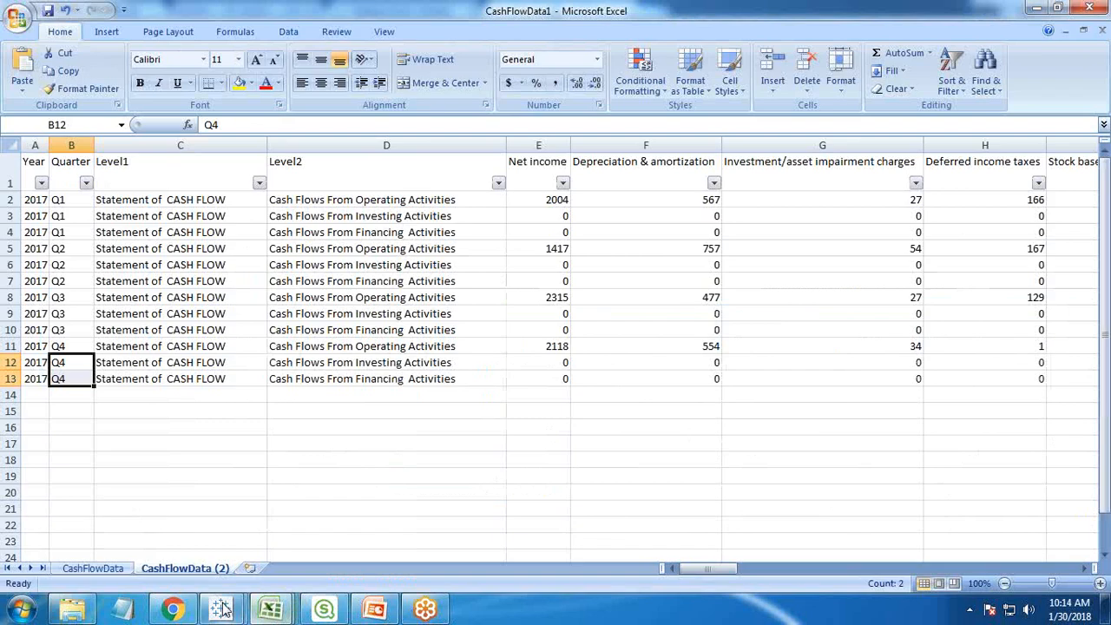
pyautogui.moveTo(224, 609)
pyautogui.click(315, 563)
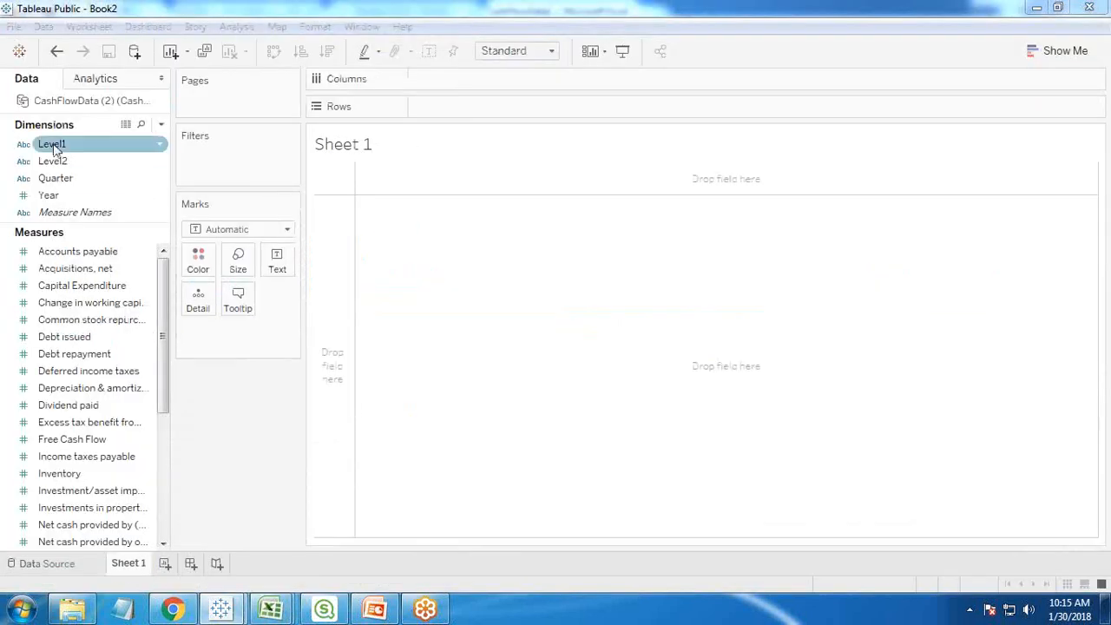
pyautogui.click(83, 492)
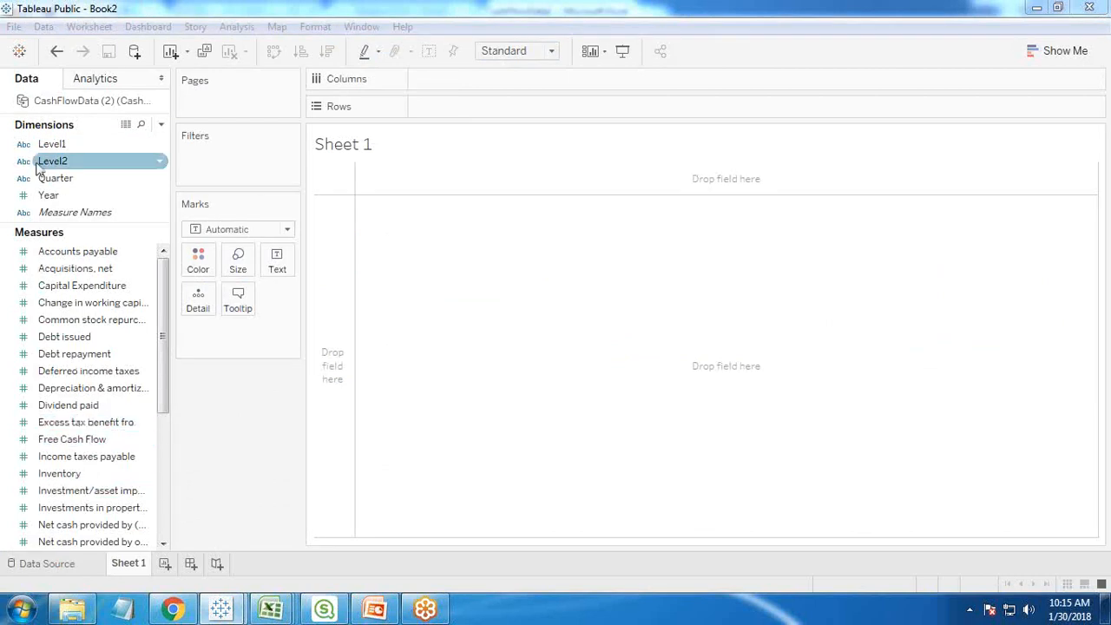
# - Place Quarter on the rows of Sheet 1 and show Net cash provided by operating activities as the table's values
pyautogui.moveTo(54, 187); pyautogui.dragTo(442, 113)
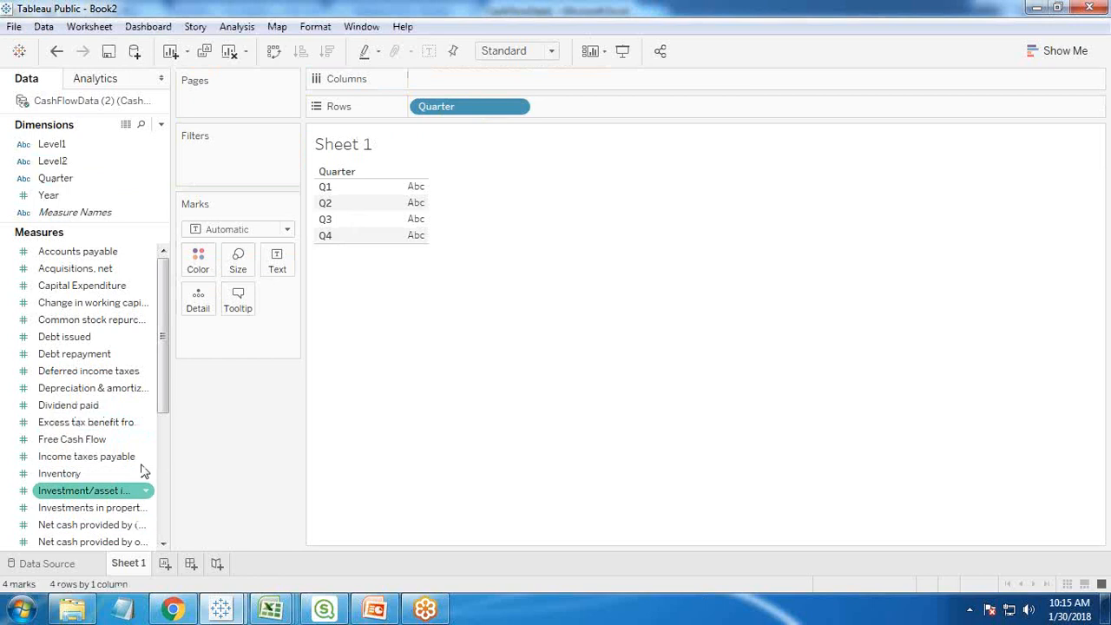
pyautogui.moveTo(167, 447); pyautogui.dragTo(209, 448)
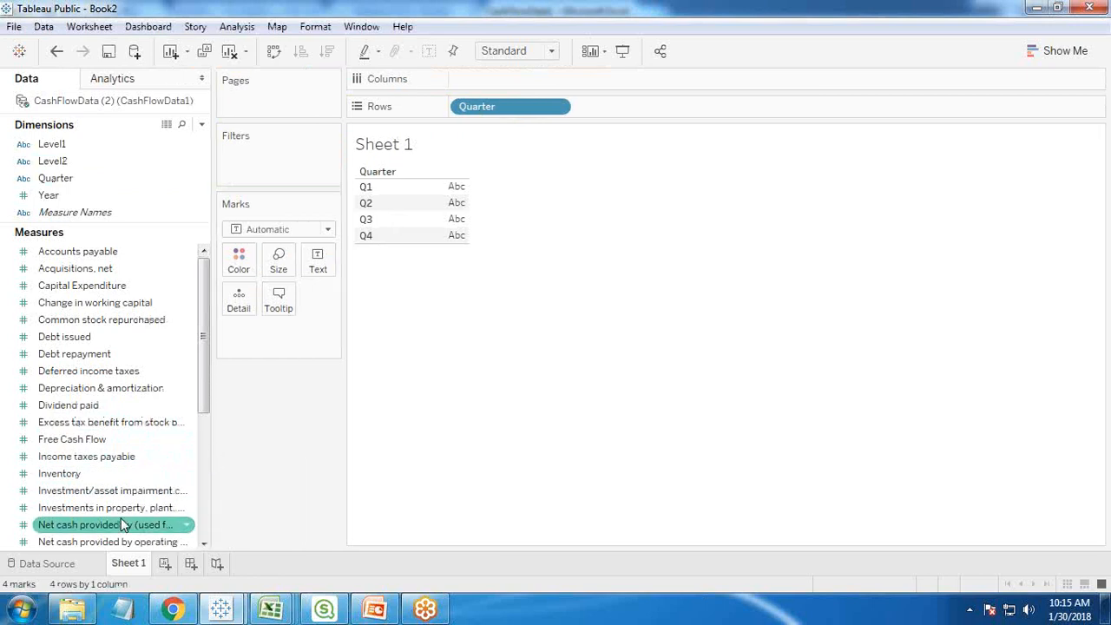
pyautogui.scroll(-1, 165, 531)
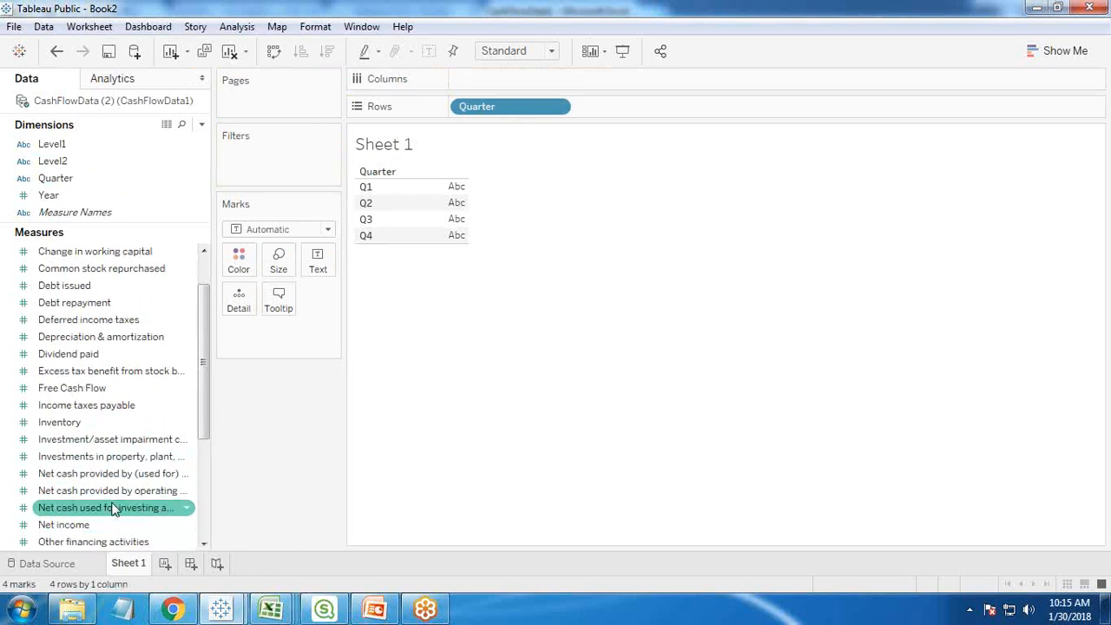
pyautogui.moveTo(116, 491); pyautogui.dragTo(454, 205)
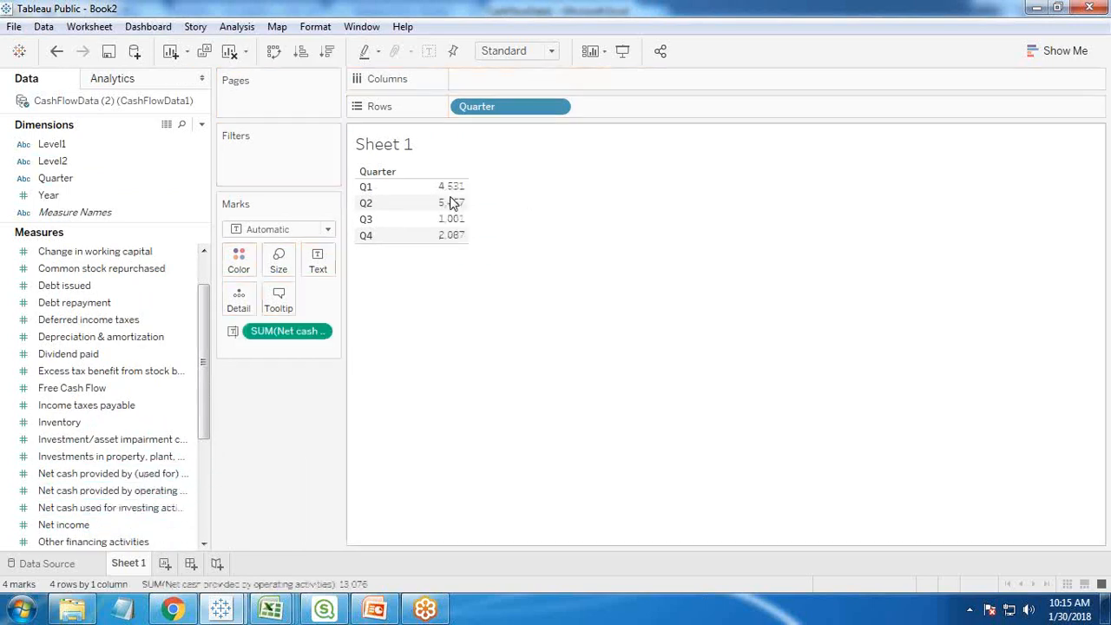
# - Add the net cash measures for investing and financing activities to the table, and put the operating activities measure first
pyautogui.moveTo(110, 513); pyautogui.dragTo(466, 193)
pyautogui.moveTo(112, 514); pyautogui.dragTo(469, 208)
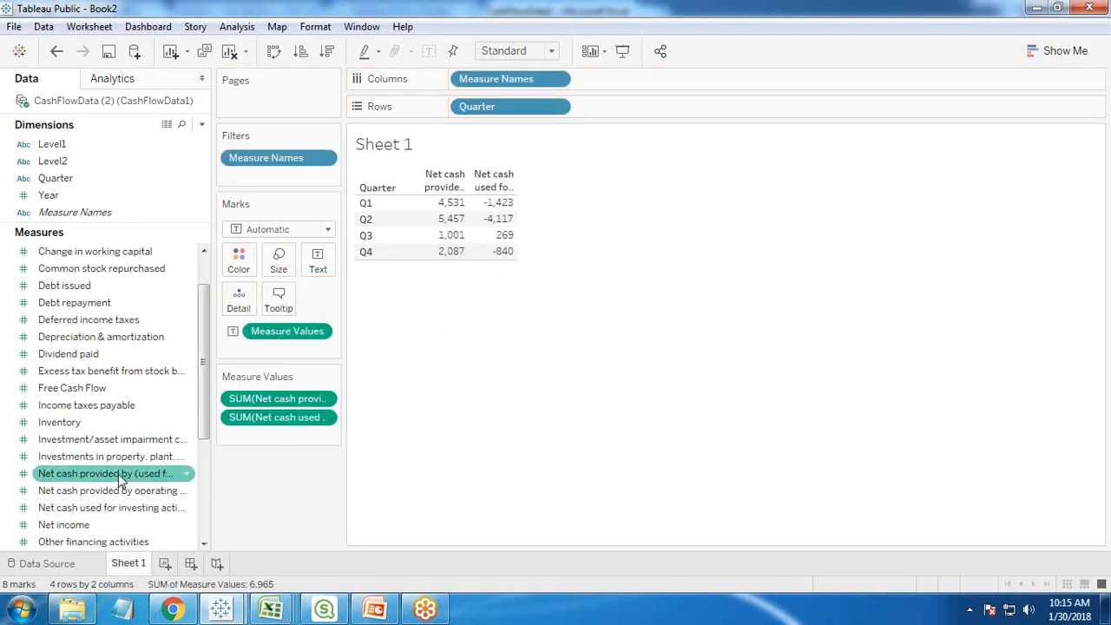
pyautogui.moveTo(126, 475); pyautogui.dragTo(516, 215)
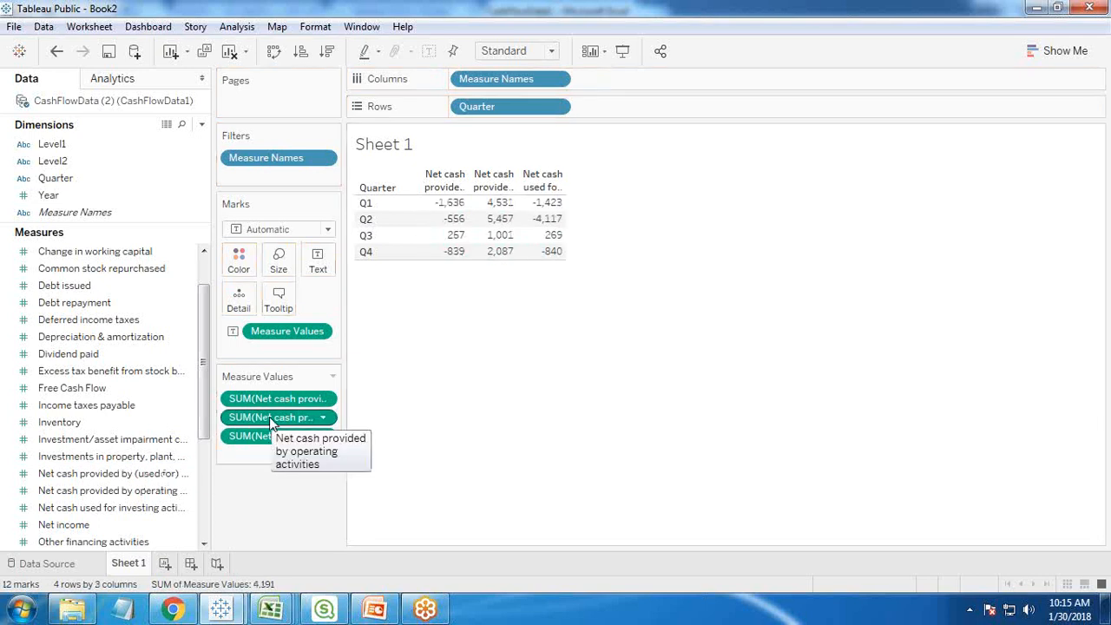
pyautogui.moveTo(269, 417); pyautogui.dragTo(271, 395)
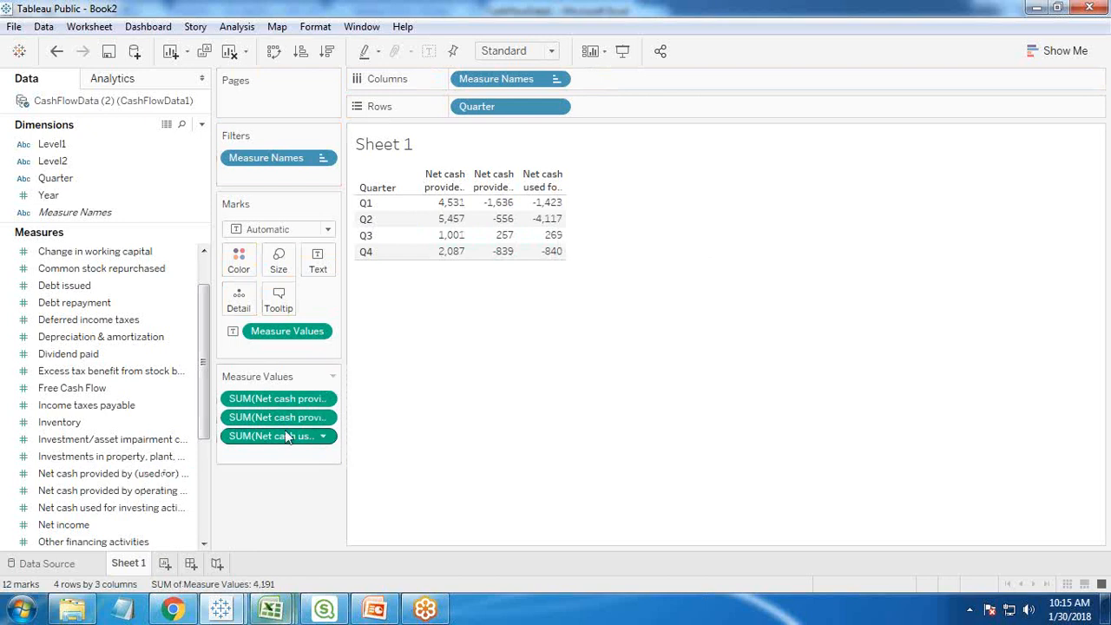
# - Check the Operating, Financing and Investing Cash Flow labels on GL OVR 1 of the GL Dashboards workbook, and return to Tableau's Book2
pyautogui.click(272, 610)
pyautogui.click(280, 520)
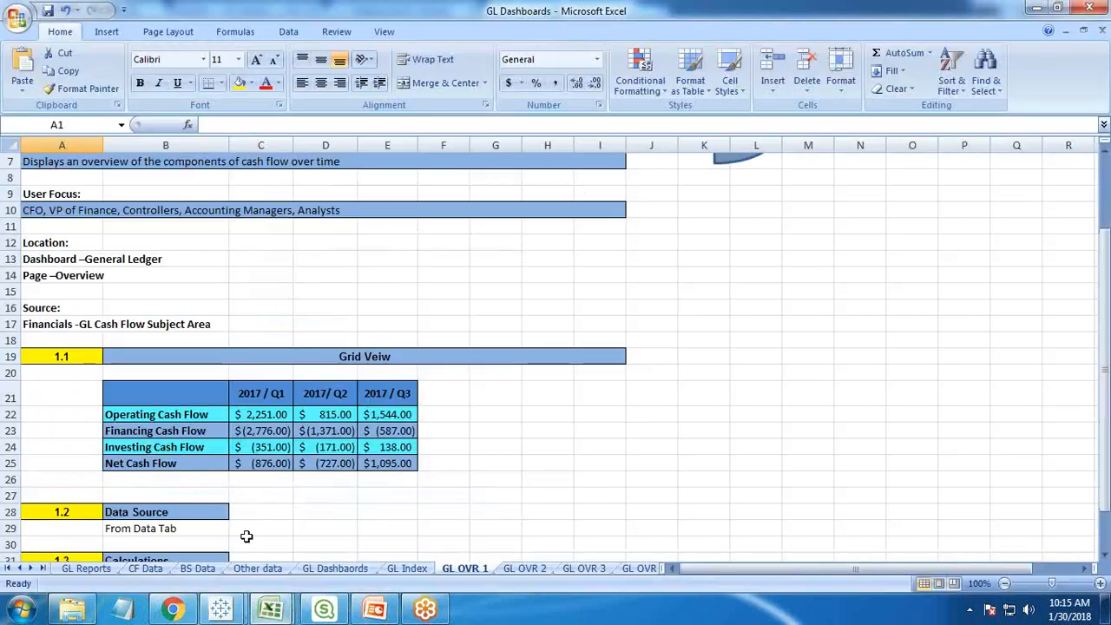
pyautogui.click(153, 416)
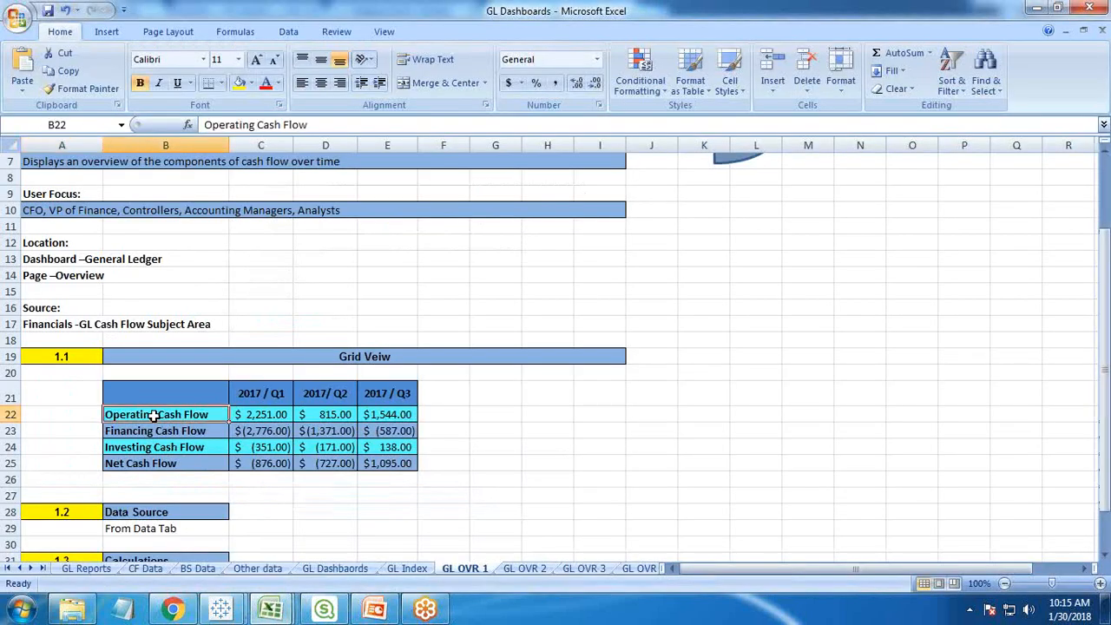
pyautogui.click(137, 430)
pyautogui.click(126, 448)
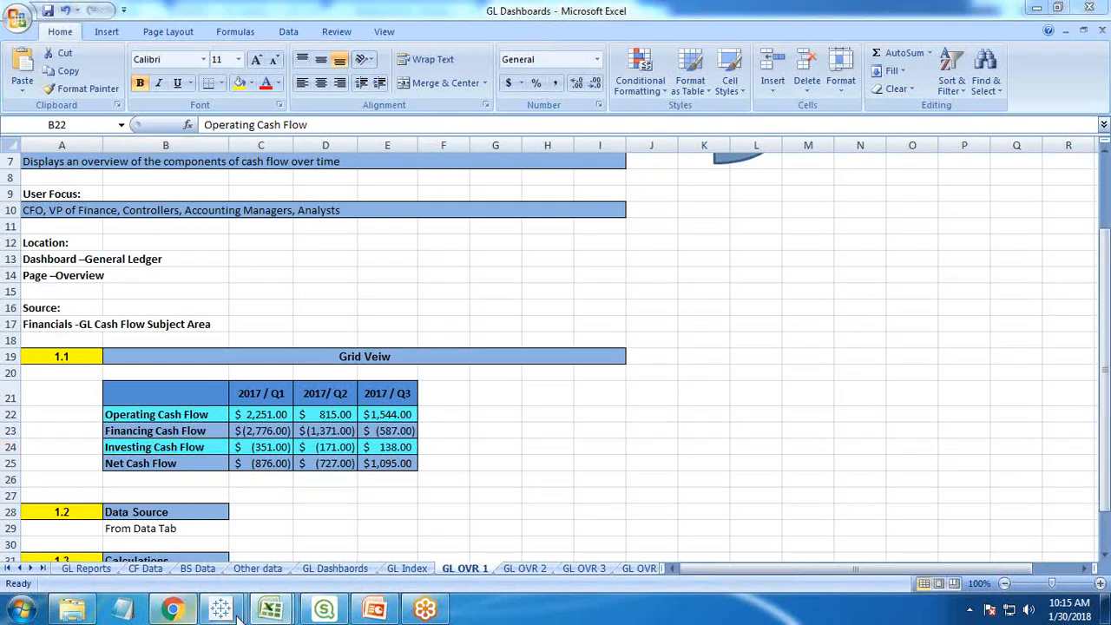
pyautogui.moveTo(220, 609)
pyautogui.click(317, 530)
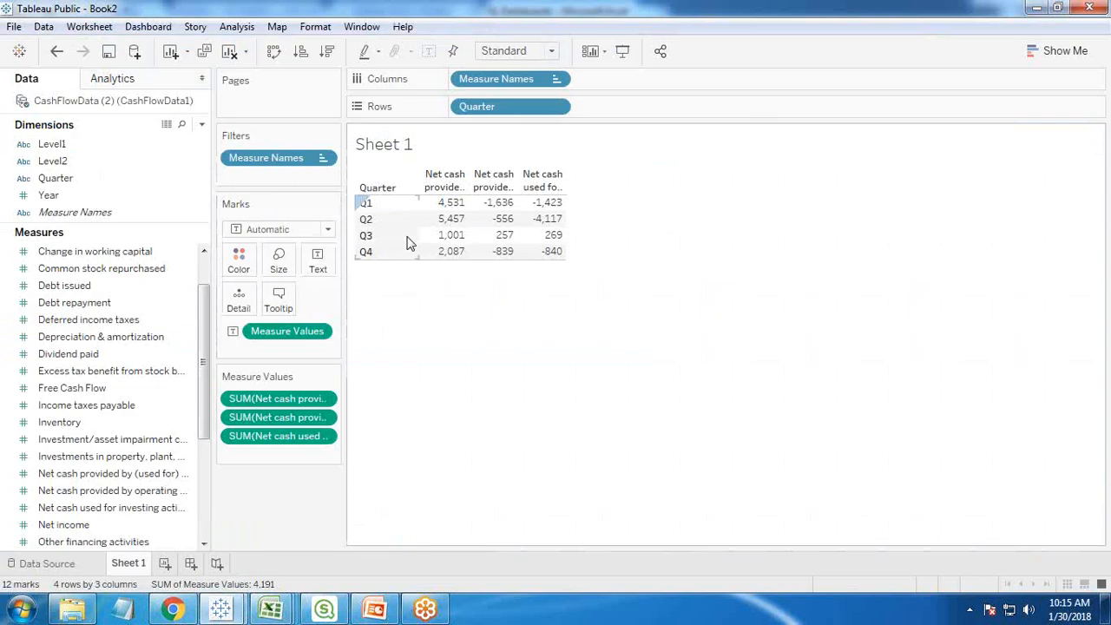
# - Swap the table's rows and columns, and give the operating activities row the alias Net Operating Cash Flow
pyautogui.moveTo(447, 210)
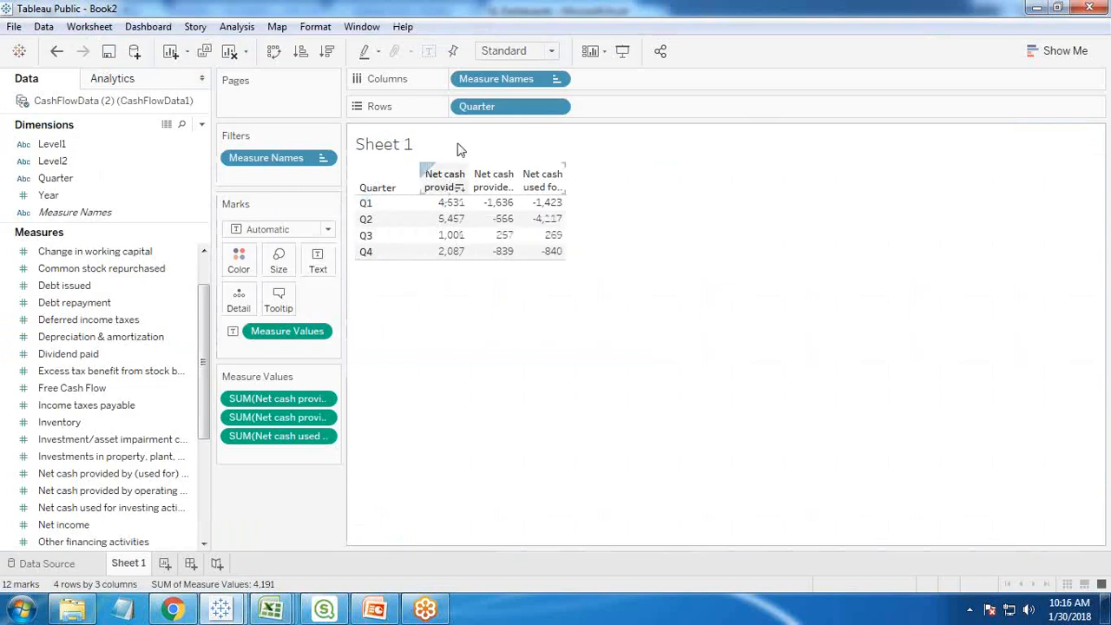
pyautogui.click(273, 51)
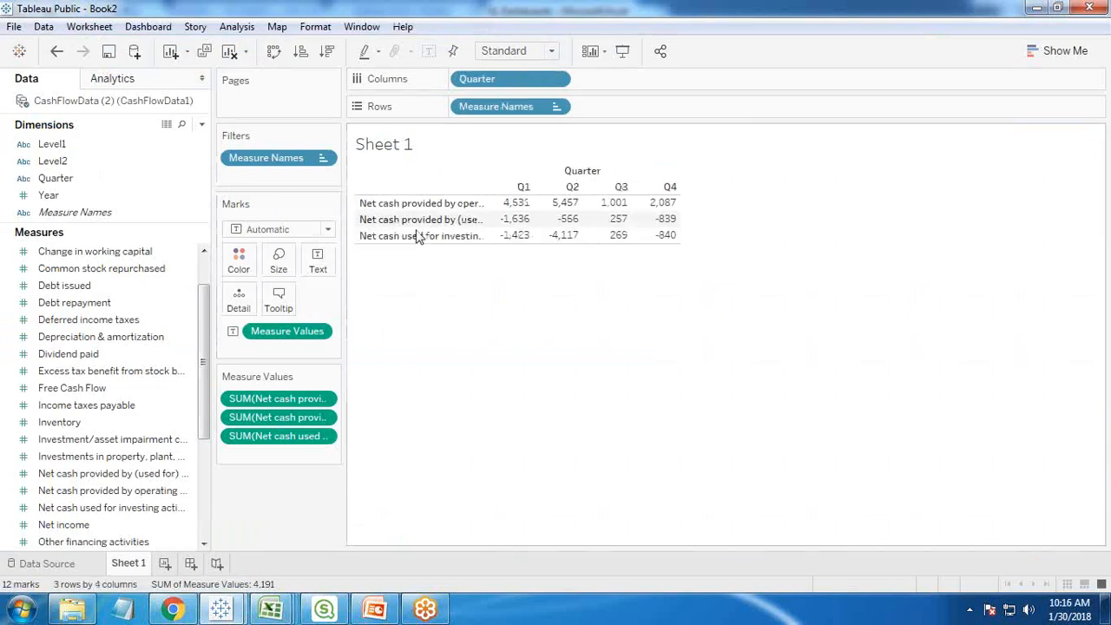
pyautogui.click(416, 204)
pyautogui.rightClick(416, 204)
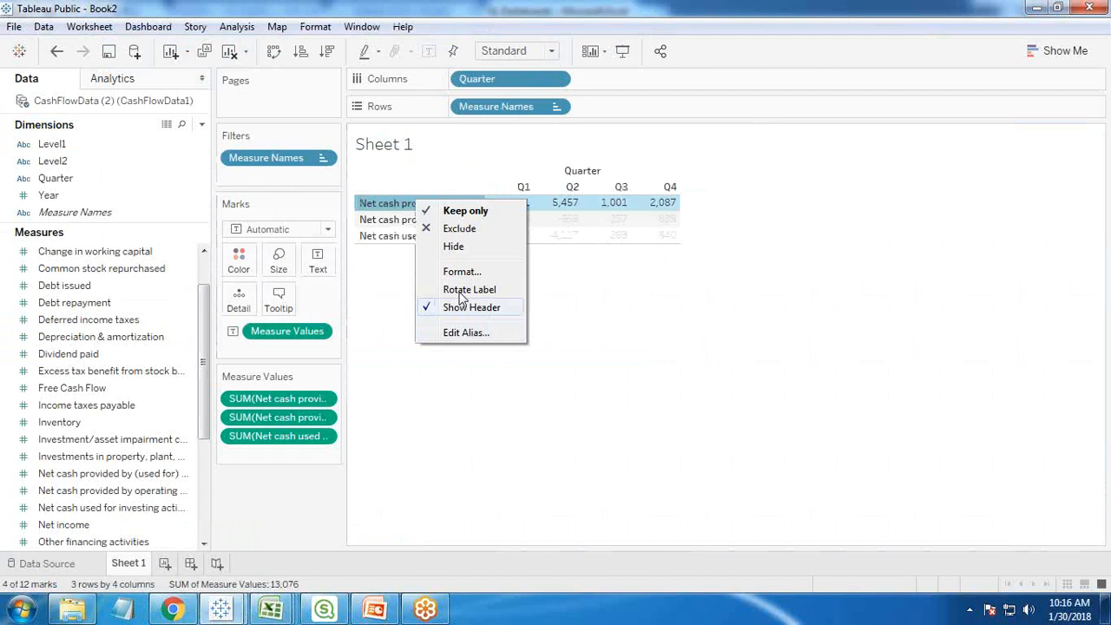
pyautogui.click(465, 333)
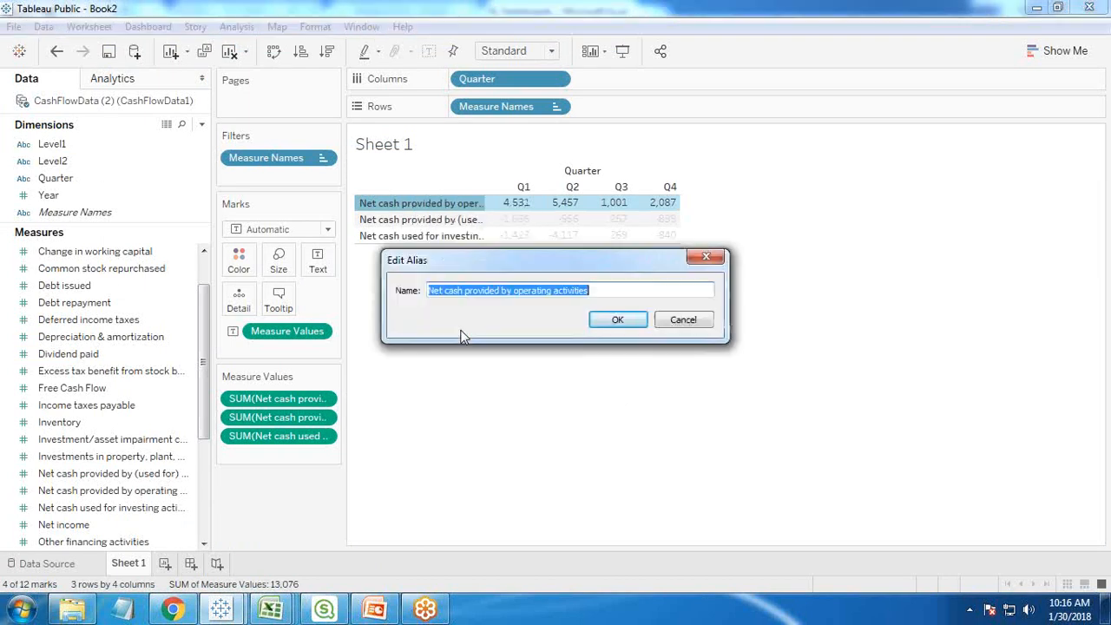
pyautogui.write('Net Opera')
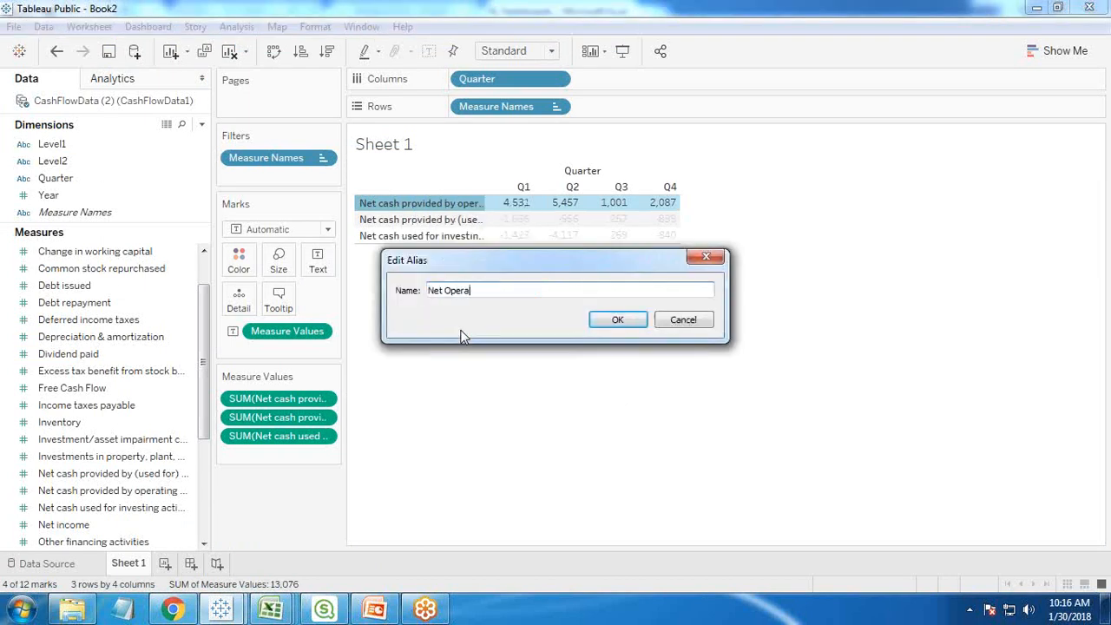
pyautogui.write('ting Cash Flow')
pyautogui.press('Return')
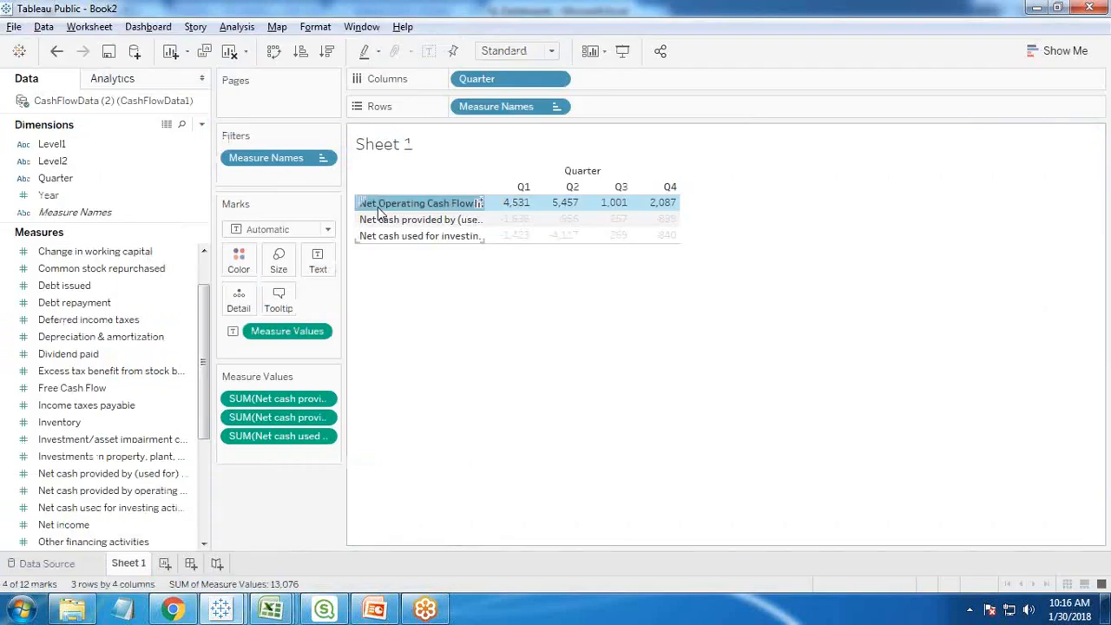
# - Shorten the first row's alias to Operating Cash Flow, matching the label in the GL OVR 1 grid
pyautogui.rightClick(378, 206)
pyautogui.click(415, 343)
pyautogui.press('Delete')
pyautogui.press('Delete')
pyautogui.press('Delete')
pyautogui.press('Delete')
pyautogui.press('Return')
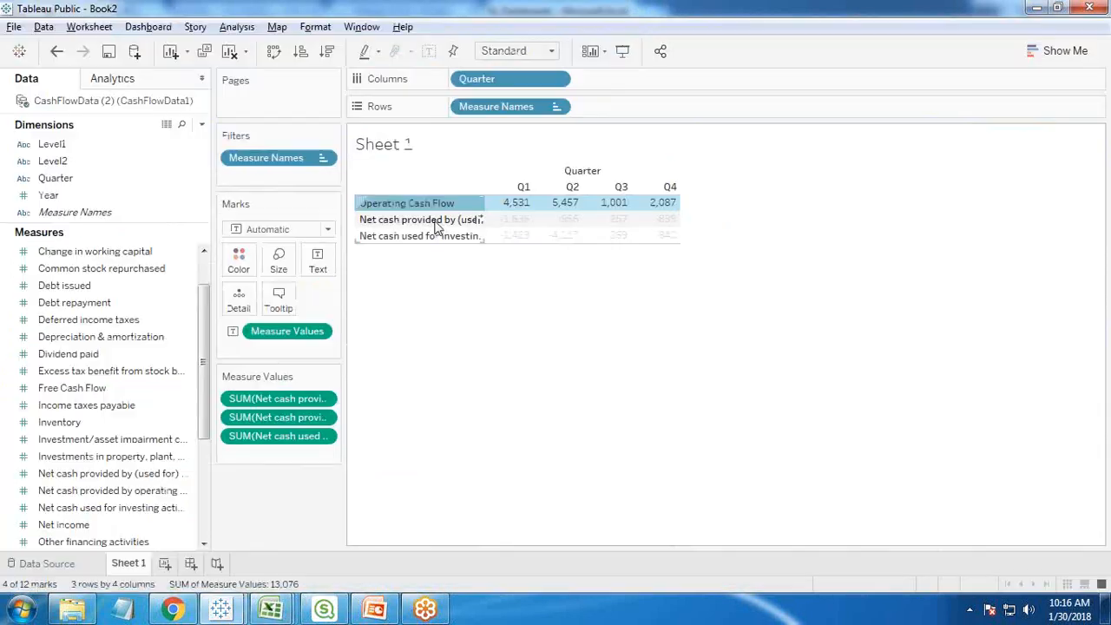
# - Give the second row, net cash provided by (used for) financing activities, the alias Financing Cash Flow
pyautogui.rightClick(437, 222)
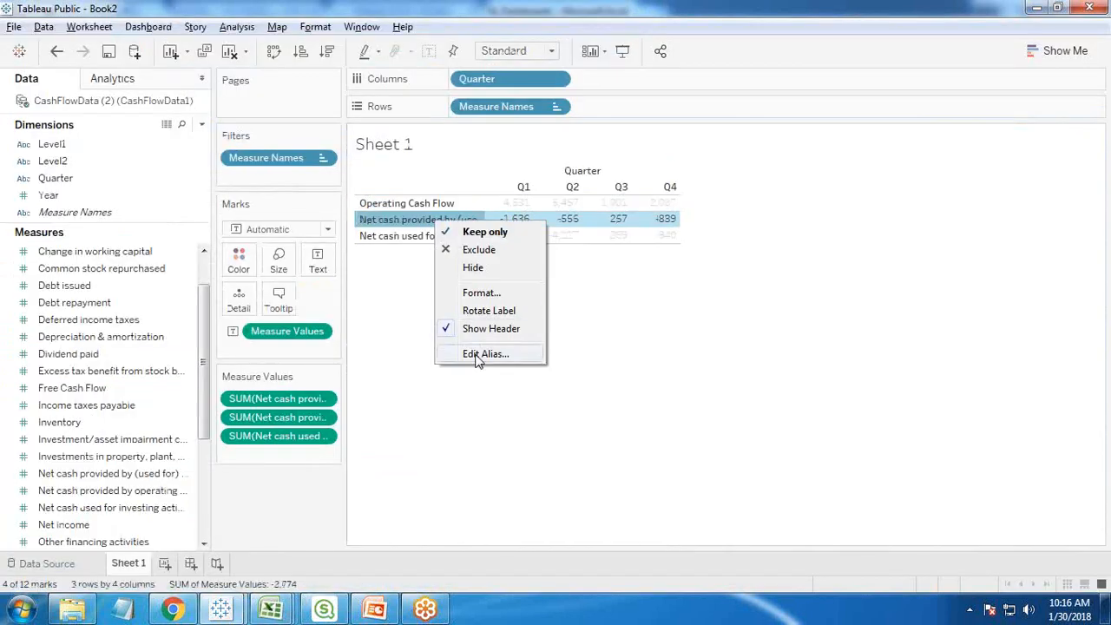
pyautogui.click(473, 354)
pyautogui.write('Fina')
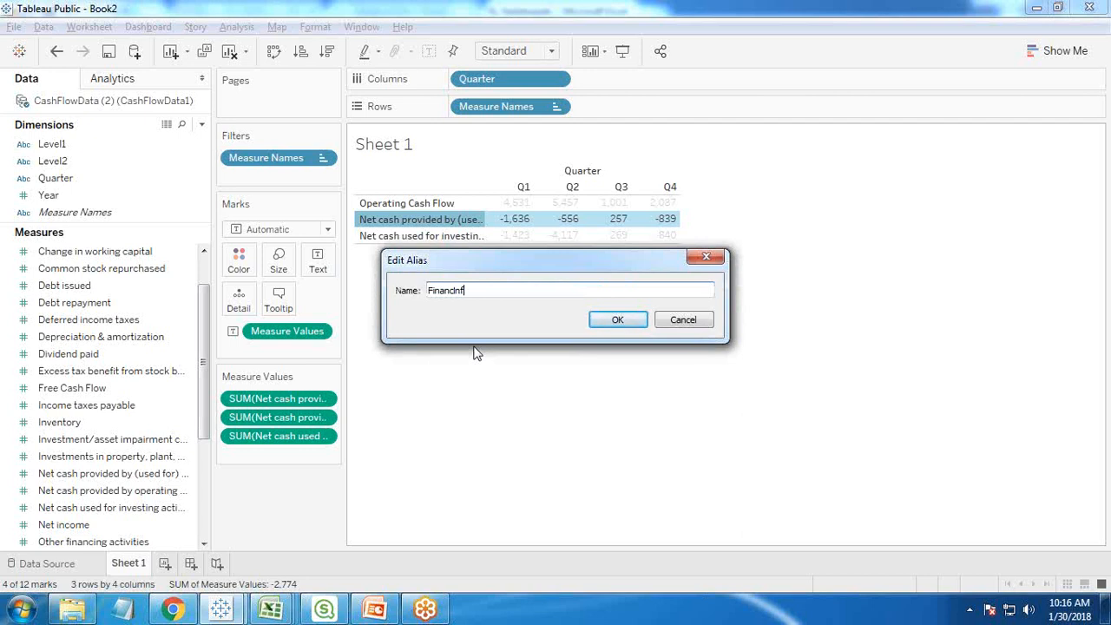
pyautogui.write('ncing Cash Flow')
pyautogui.press('Return')
# - Give the third row, net cash used for investing activities, the correctly spelled alias Investing Cash Flow
pyautogui.rightClick(399, 235)
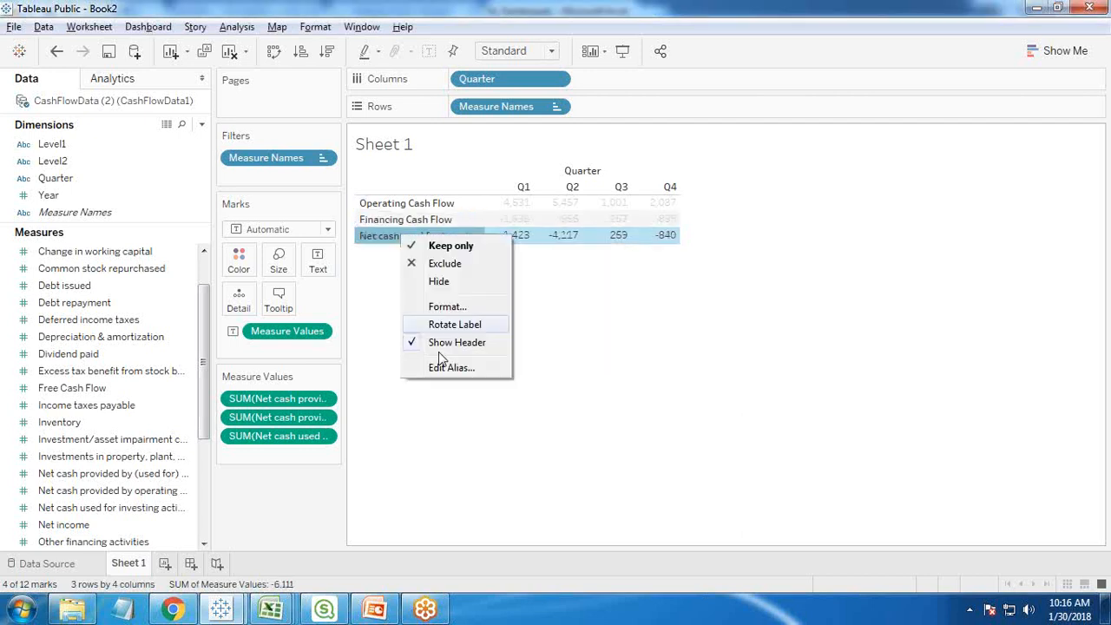
pyautogui.click(439, 372)
pyautogui.write('Inversting Cash Flow')
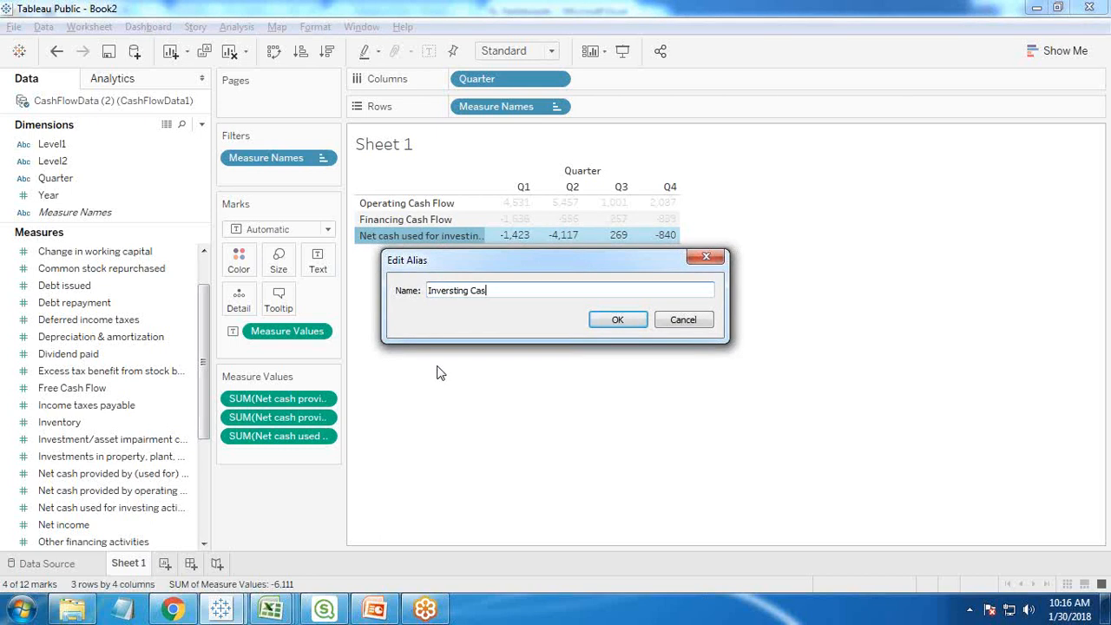
pyautogui.click(620, 319)
pyautogui.rightClick(425, 250)
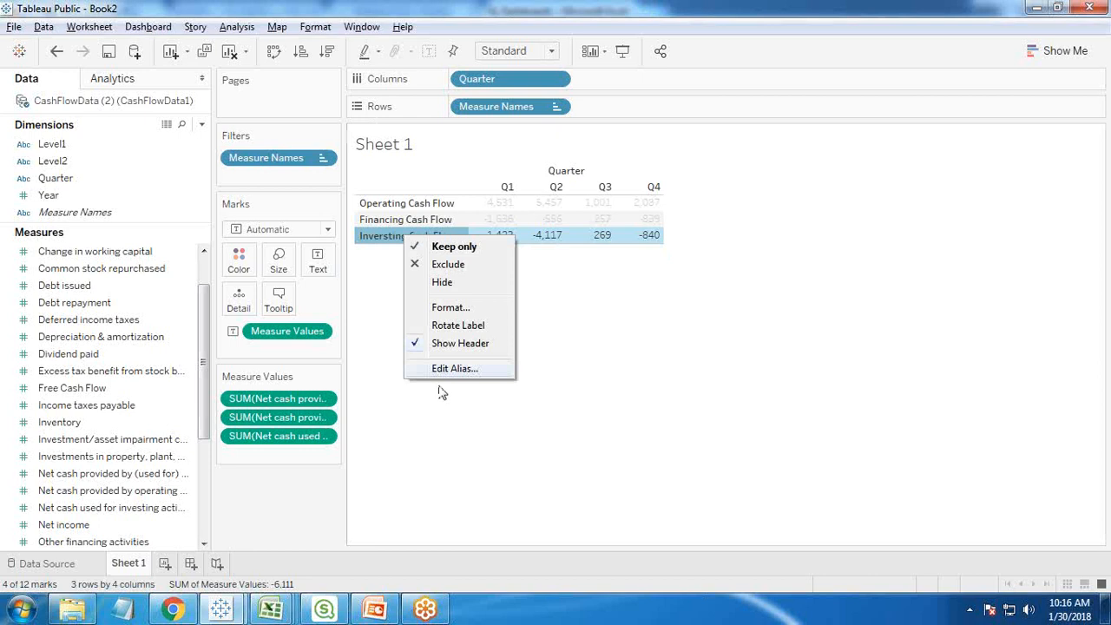
pyautogui.click(440, 372)
pyautogui.press('Home')
pyautogui.press('Delete')
pyautogui.press('Return')
pyautogui.click(449, 375)
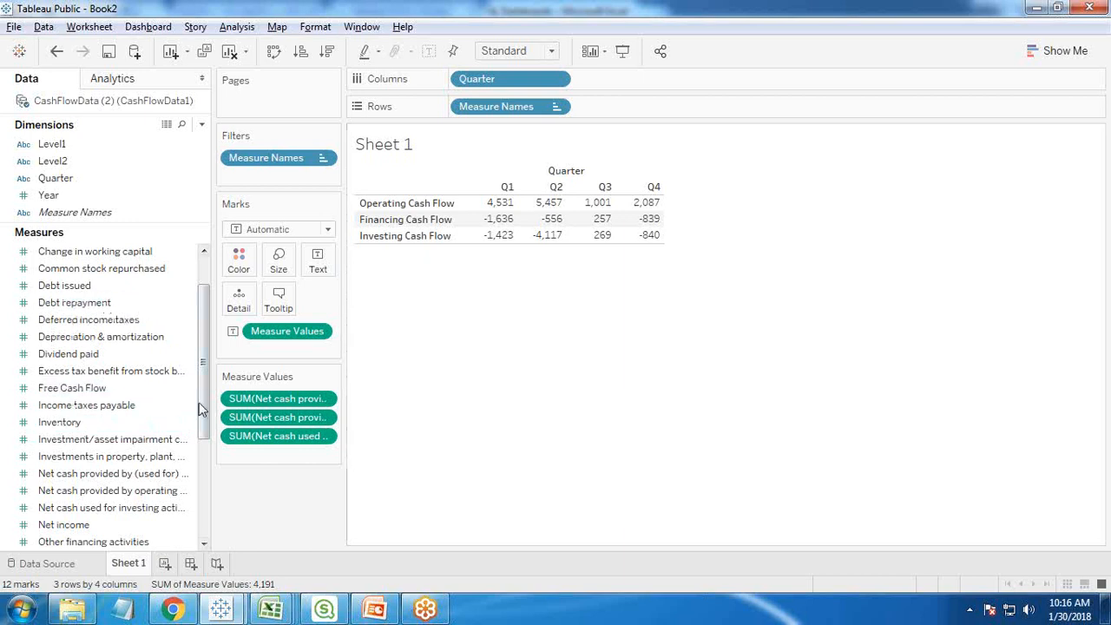
# - Add Capital Expenditure to the table's measure values below the Investing Cash Flow row
pyautogui.scroll(3, 201, 407)
pyautogui.click(120, 286)
pyautogui.moveTo(80, 291); pyautogui.dragTo(270, 460)
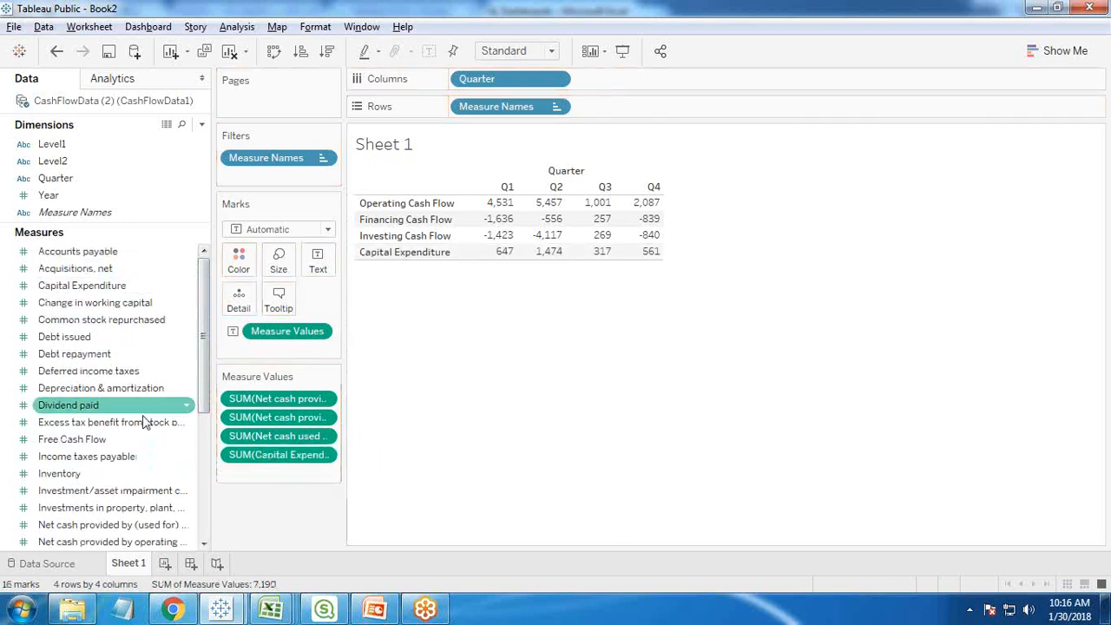
# - Add Free Cash Flow to the table's measure values below Capital Expenditure
pyautogui.moveTo(87, 440); pyautogui.dragTo(272, 480)
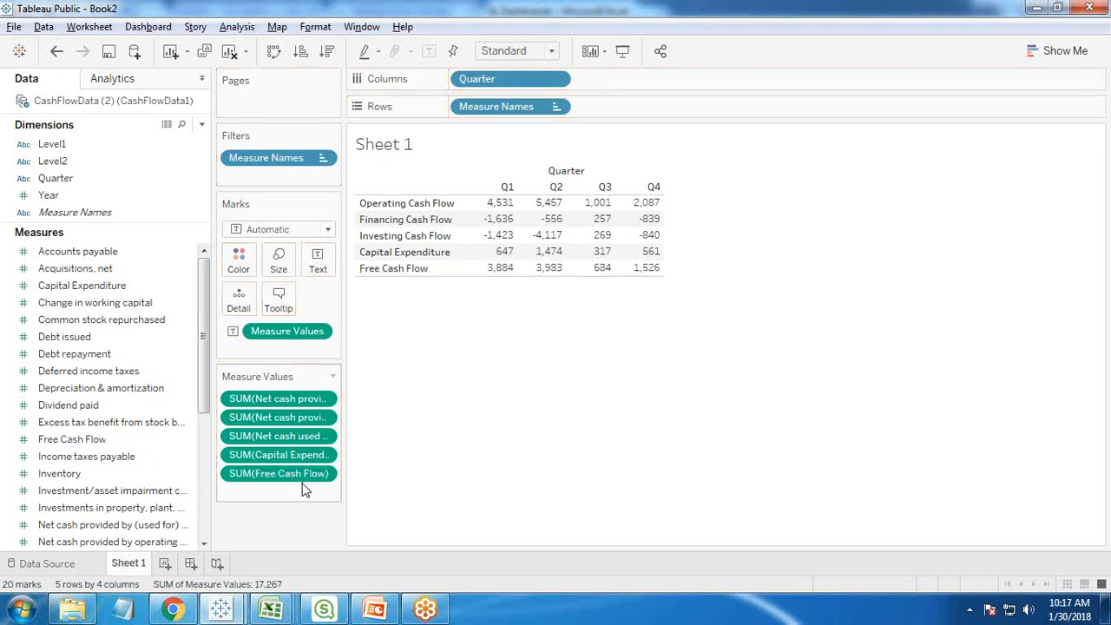
# - Check in the GL Dashboards workbook how Net Cash Flow for 2017 / Q1 is calculated, and return to the Tableau workbook
pyautogui.moveTo(271, 610)
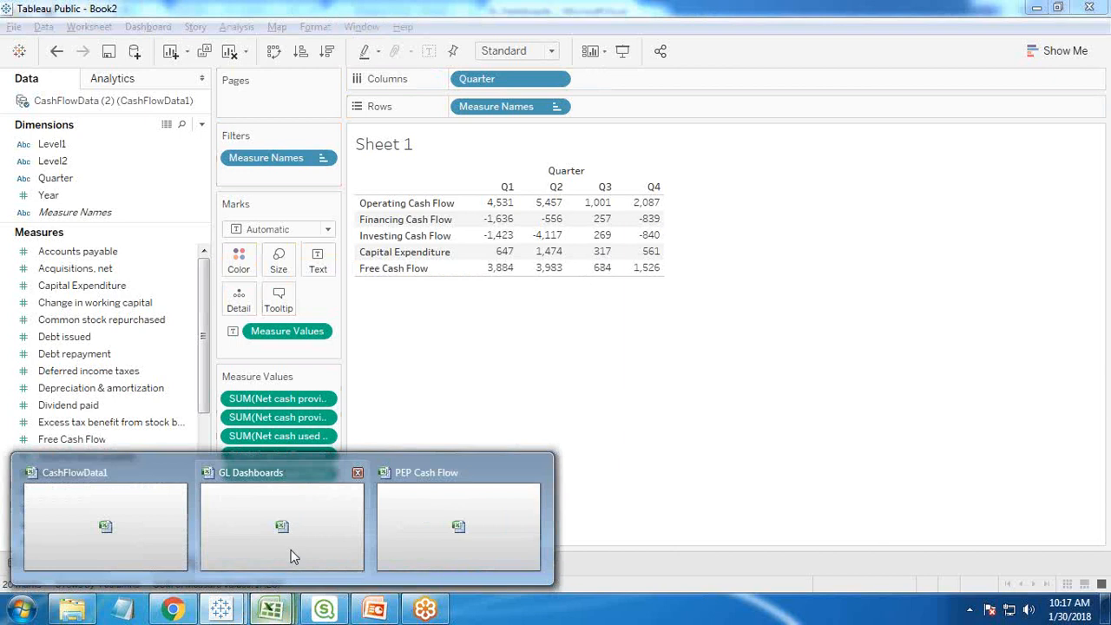
pyautogui.click(290, 547)
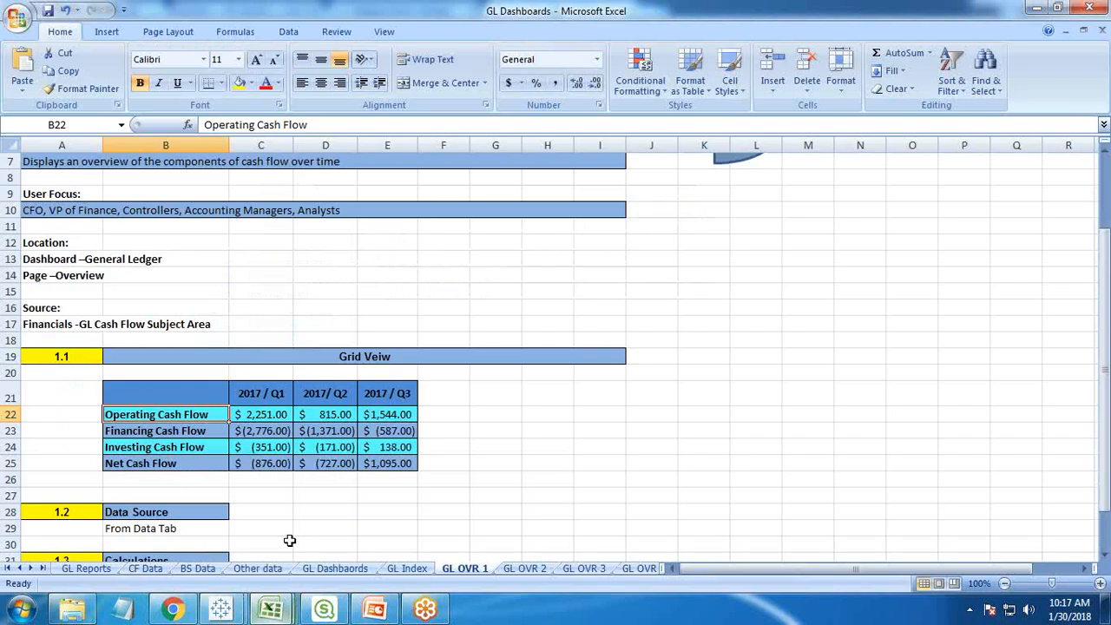
pyautogui.click(265, 464)
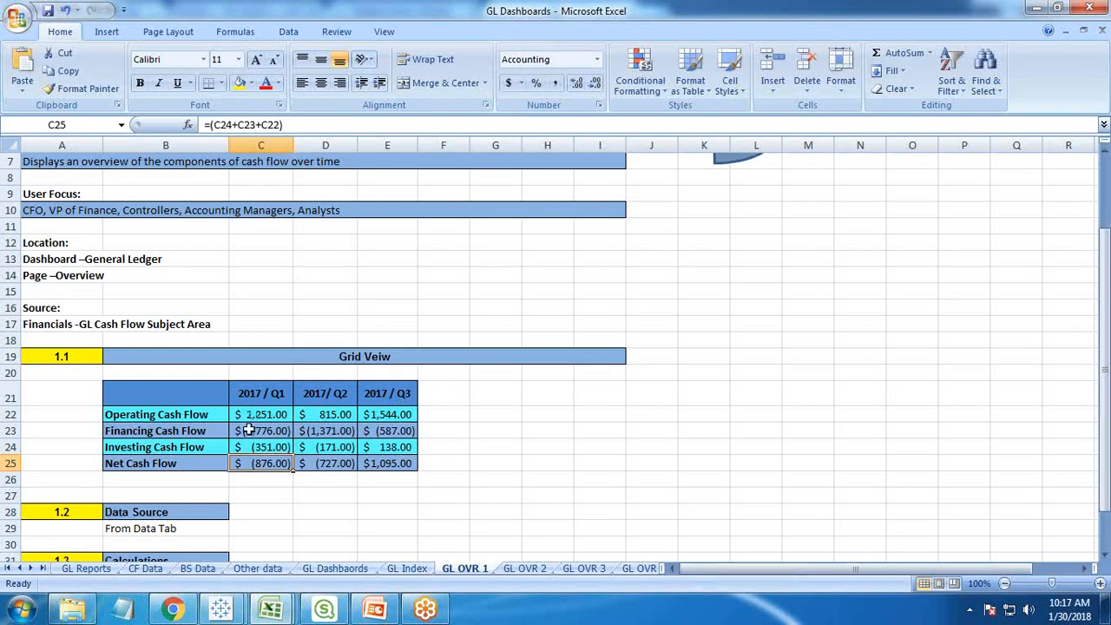
pyautogui.click(220, 609)
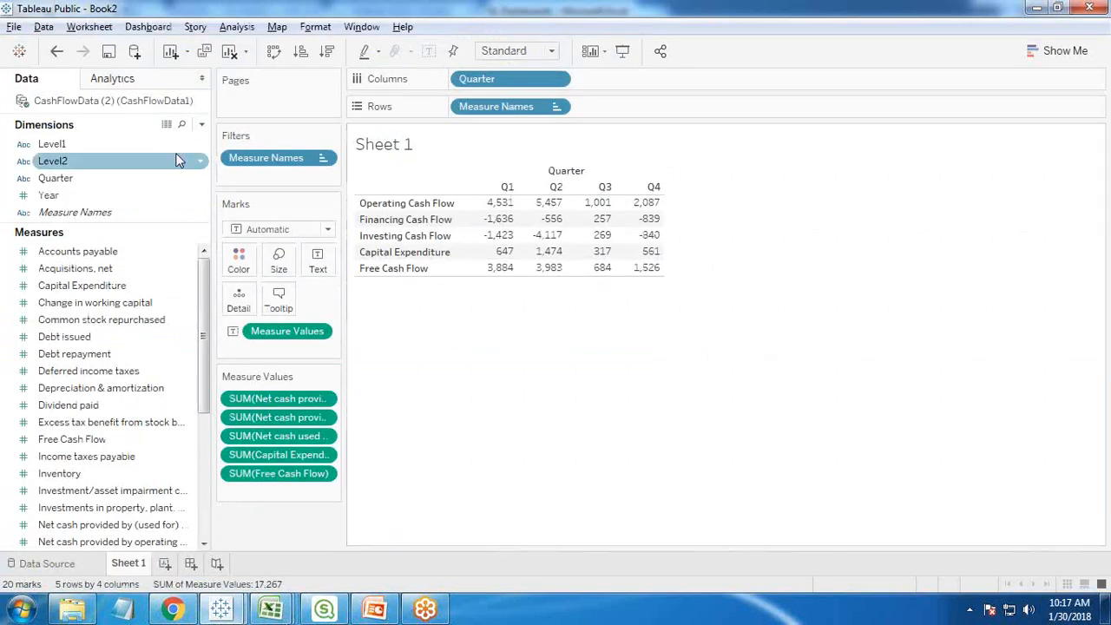
# - Start a new calculated field and name it Net Cash Flow, like the last row of the GL OVR 1 grid
pyautogui.click(202, 127)
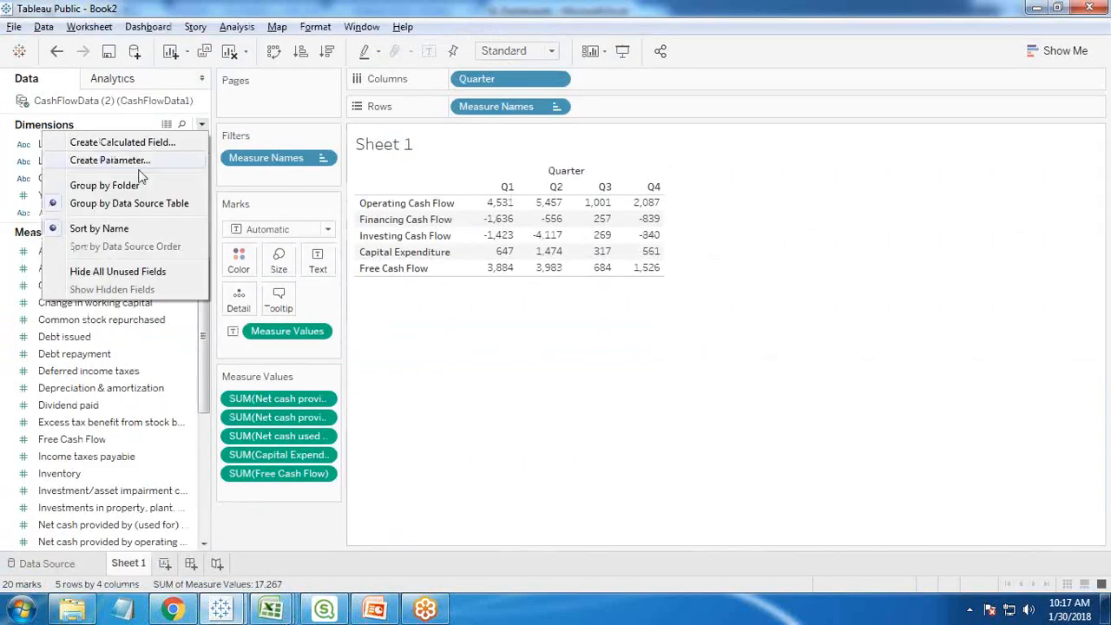
pyautogui.click(115, 144)
pyautogui.moveTo(271, 610)
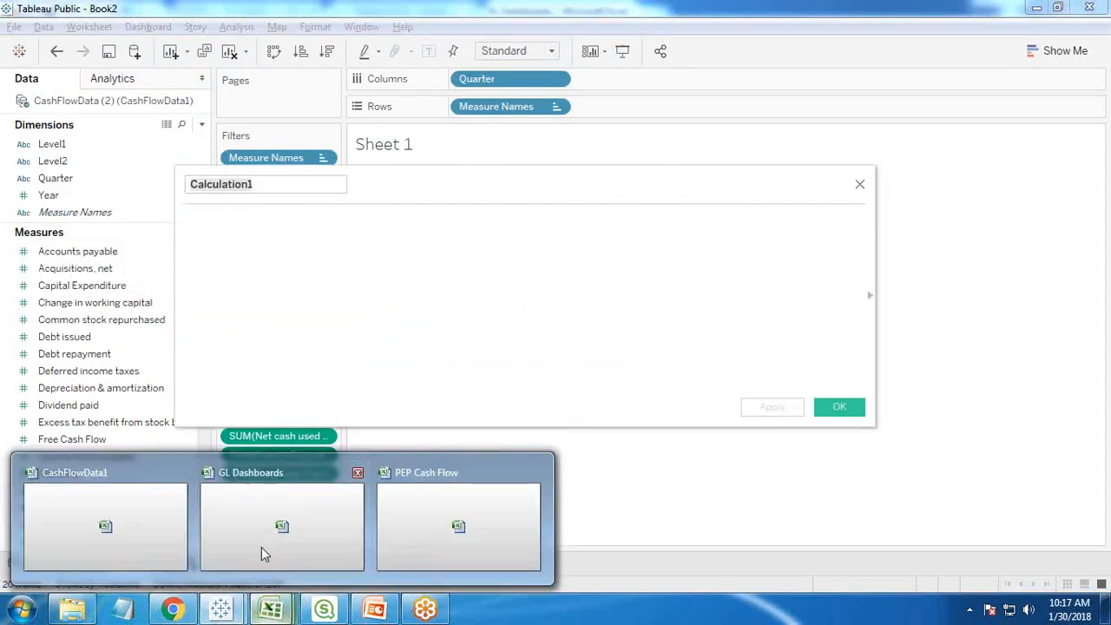
pyautogui.click(268, 530)
pyautogui.click(222, 609)
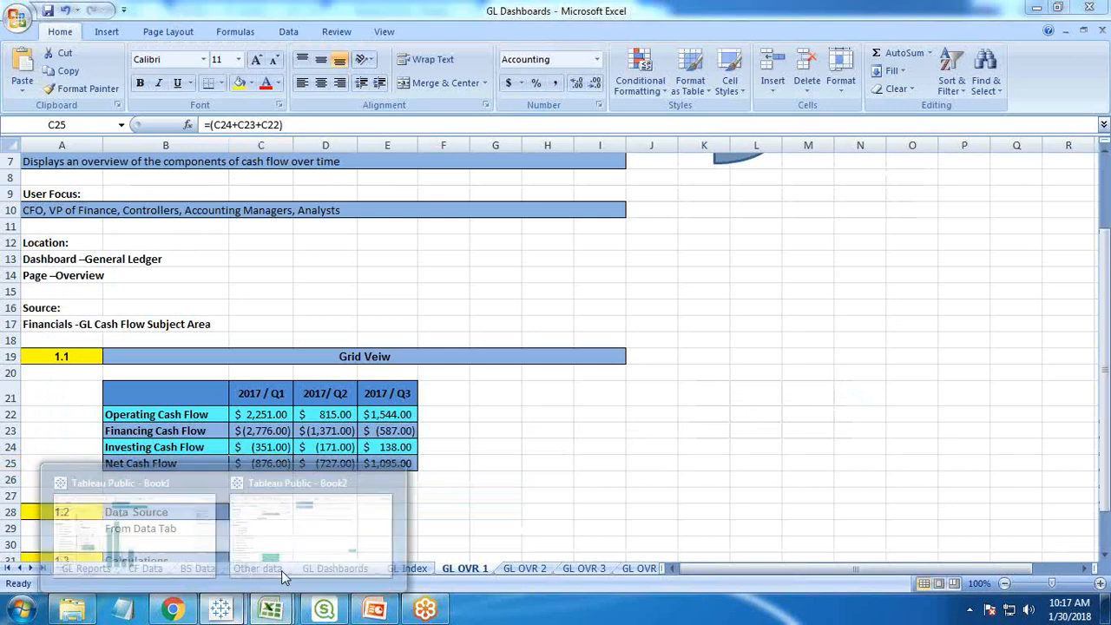
pyautogui.click(291, 540)
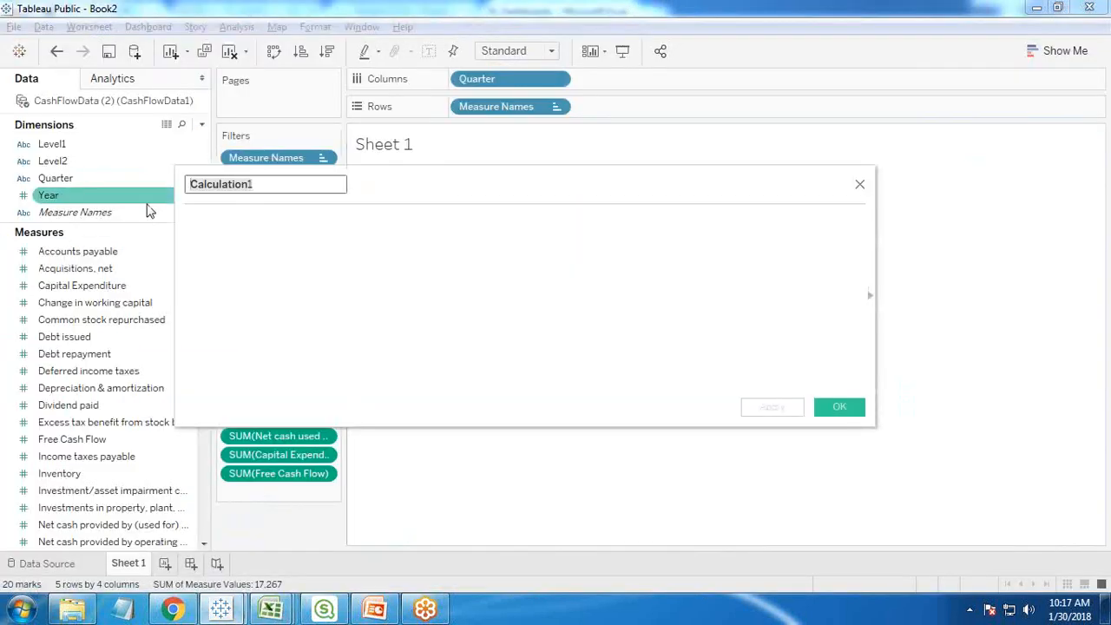
pyautogui.write('Net Cash Flow')
# - Begin the formula with net cash provided by operating activities plus net cash provided by (used for) financing activities
pyautogui.click(313, 250)
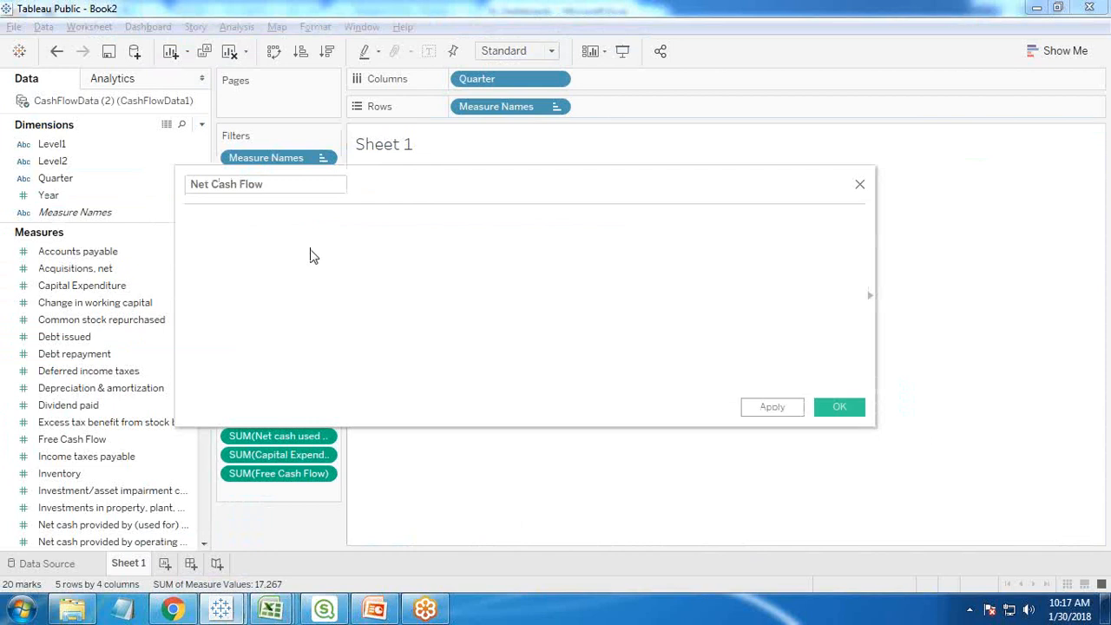
pyautogui.write('op')
pyautogui.press('BackSpace')
pyautogui.press('BackSpace')
pyautogui.write('net')
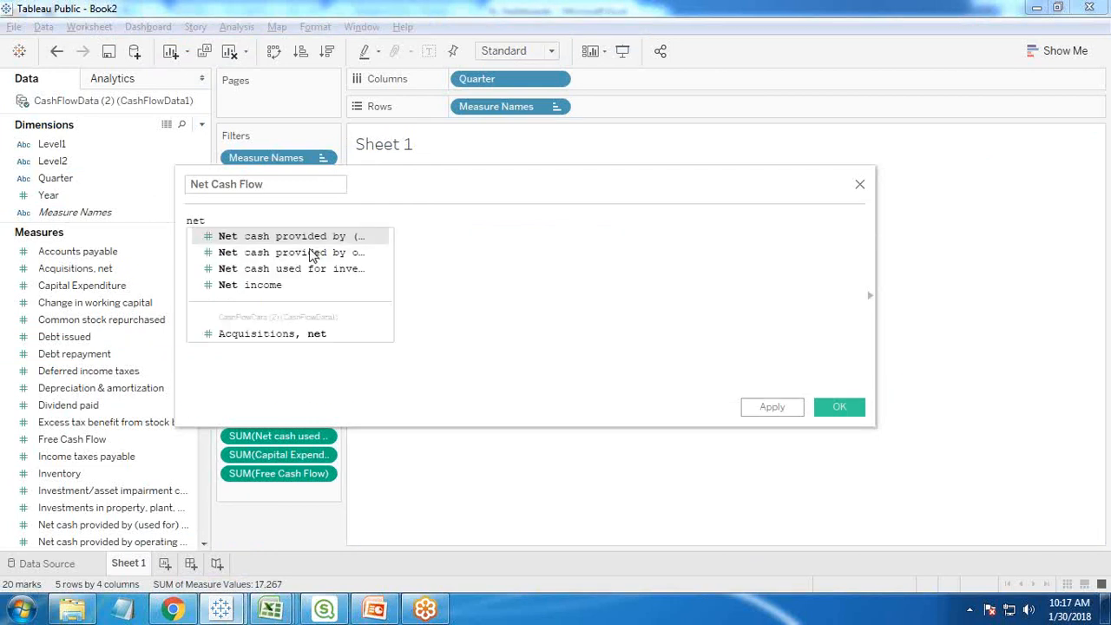
pyautogui.doubleClick(310, 255)
pyautogui.write('+net')
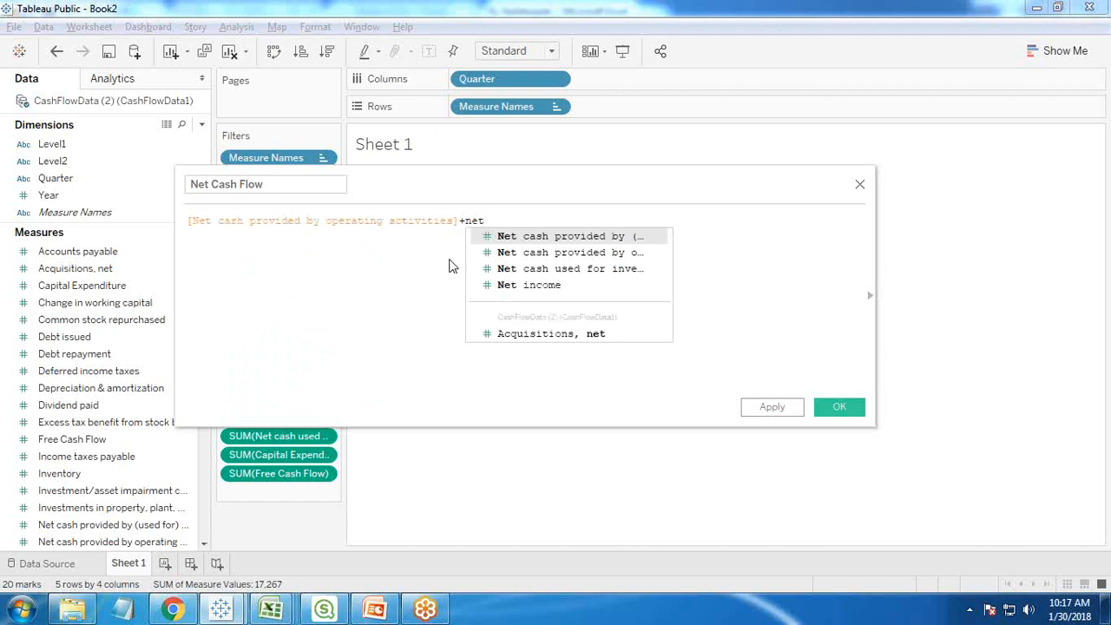
pyautogui.doubleClick(592, 235)
pyautogui.write('+')
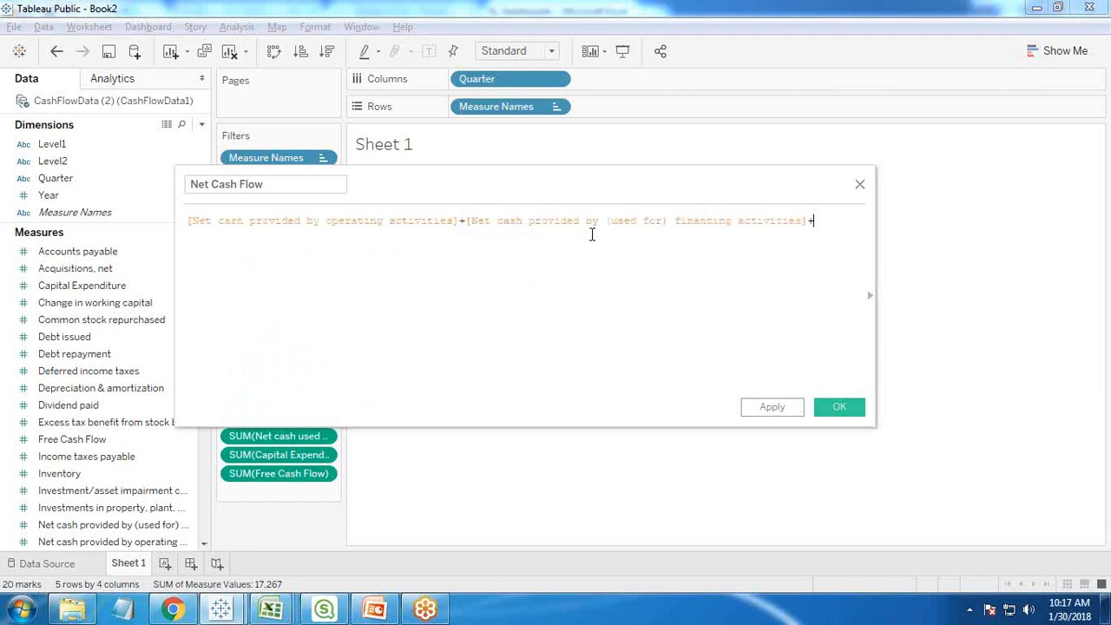
pyautogui.write('net')
# - Complete the sum with net cash used for investing activities on a second formula line, and save the calculated field
pyautogui.click(1079, 51)
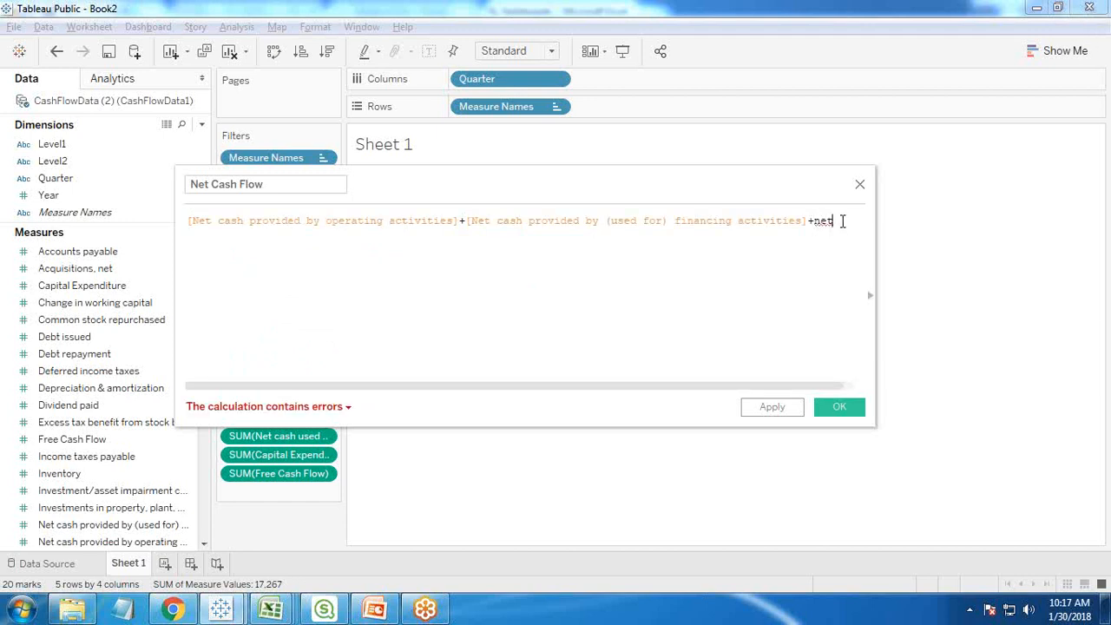
pyautogui.press('BackSpace')
pyautogui.press('BackSpace')
pyautogui.press('BackSpace')
pyautogui.press('Return')
pyautogui.write('net')
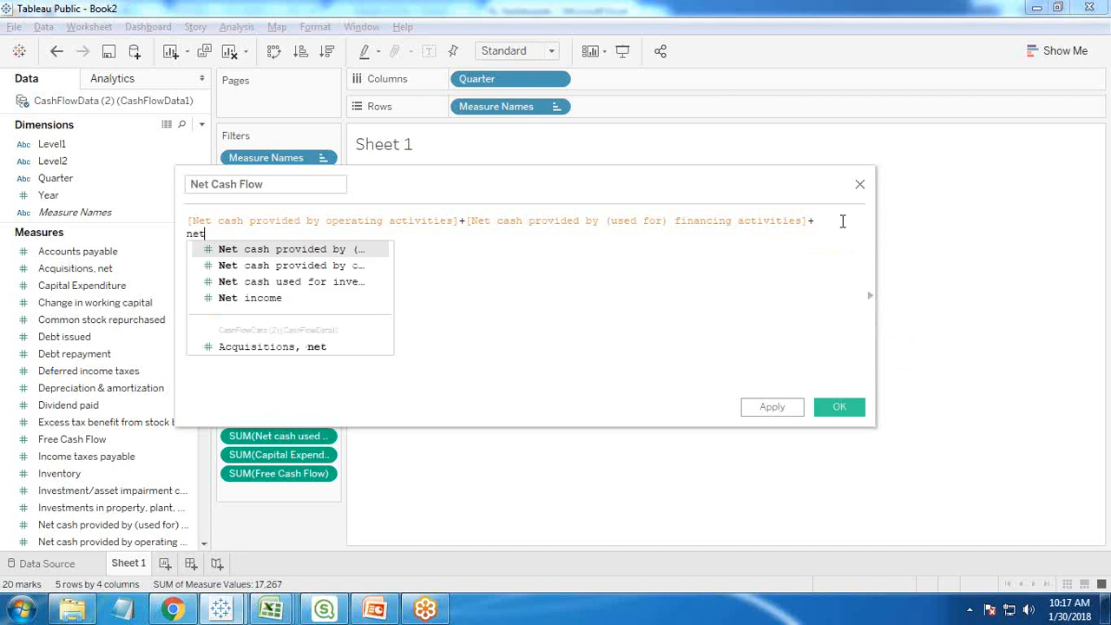
pyautogui.click(279, 282)
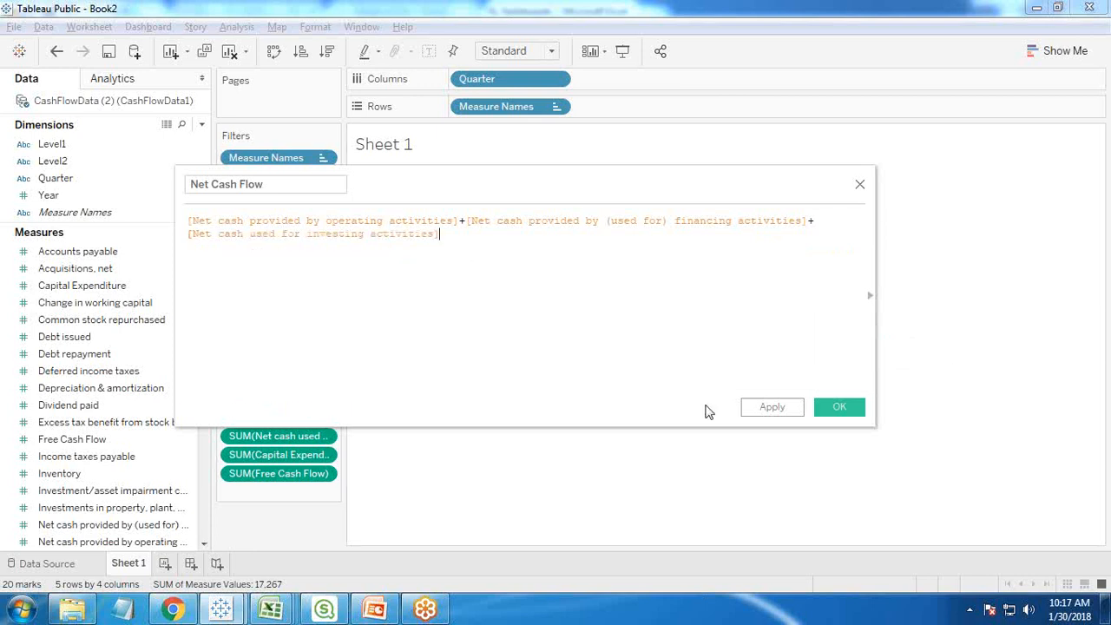
pyautogui.click(772, 407)
pyautogui.click(841, 407)
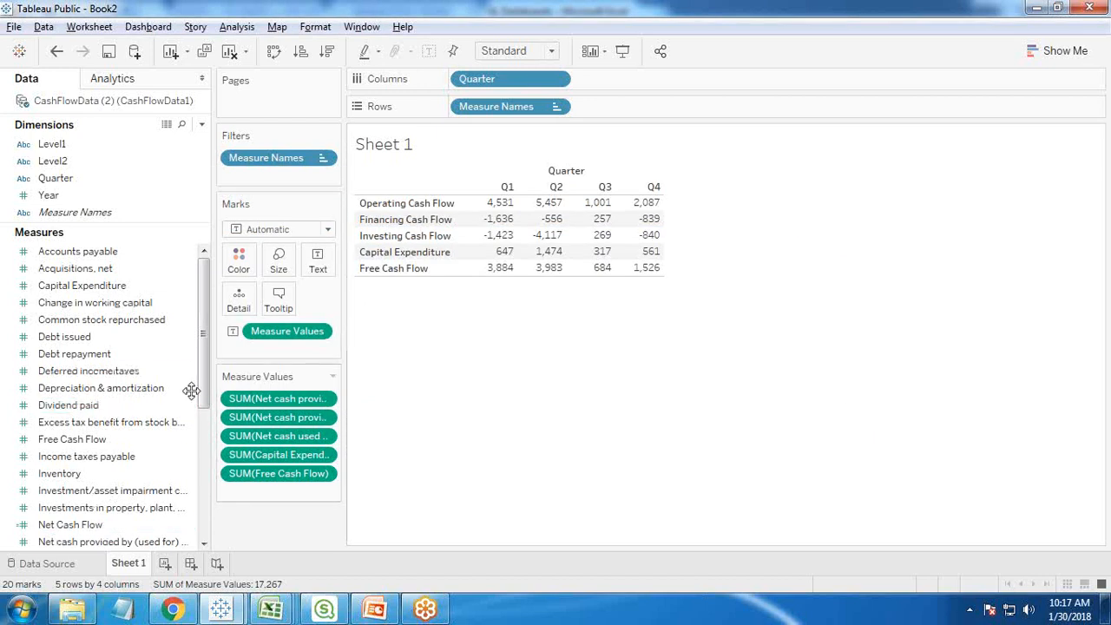
# - Insert Net Cash Flow as a row between Investing Cash Flow and Capital Expenditure, and hide the Quarter field label above the columns
pyautogui.moveTo(205, 356); pyautogui.dragTo(205, 391)
pyautogui.moveTo(56, 457); pyautogui.dragTo(260, 490)
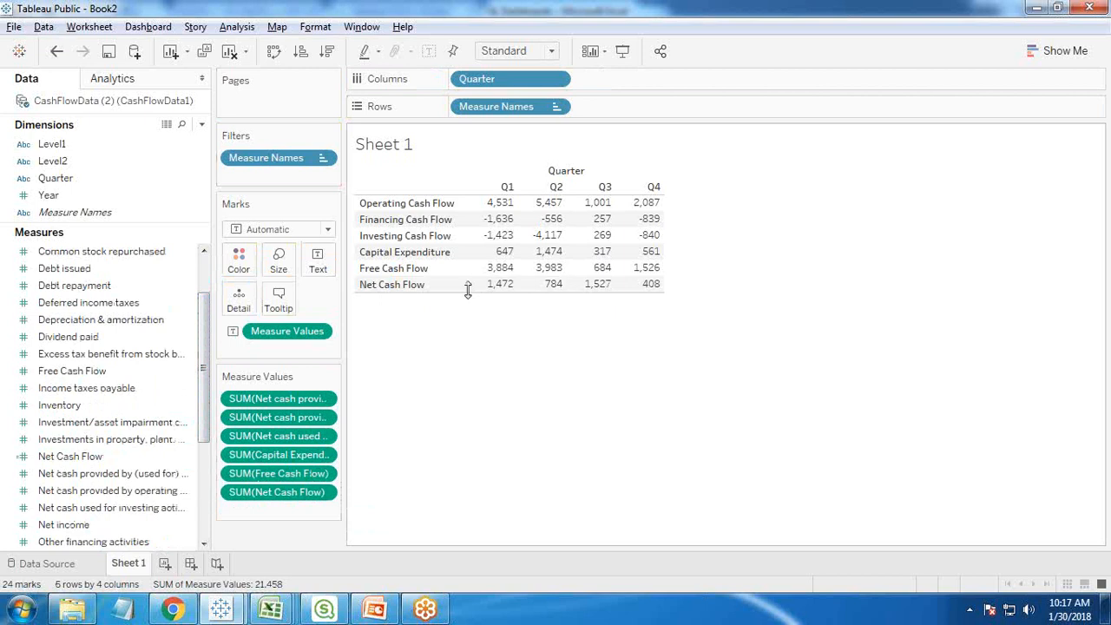
pyautogui.moveTo(389, 290); pyautogui.dragTo(392, 252)
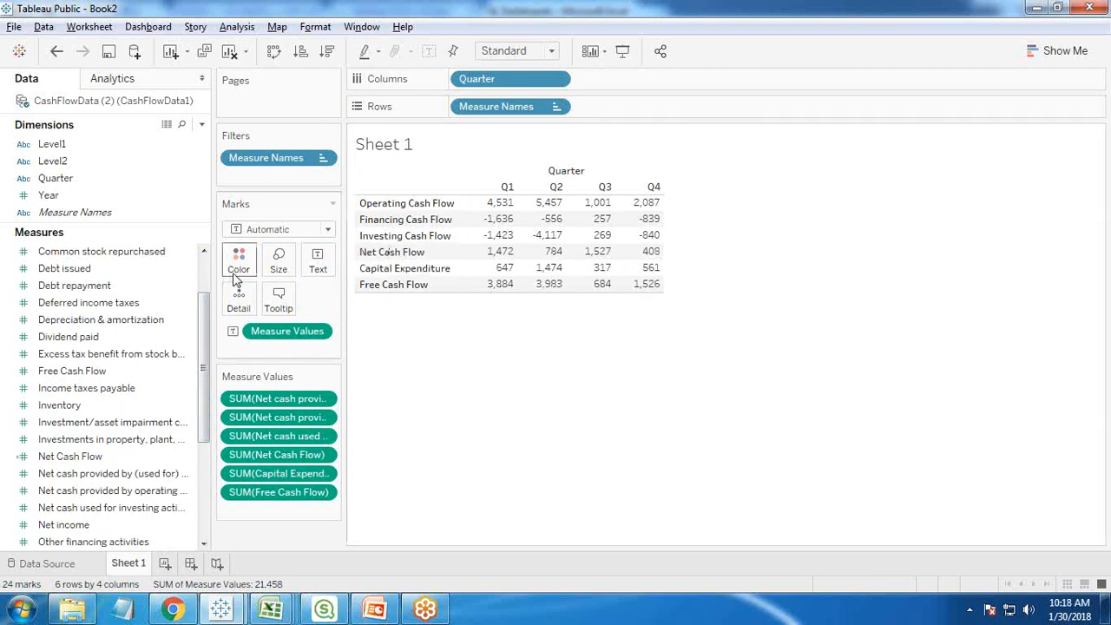
pyautogui.rightClick(566, 174)
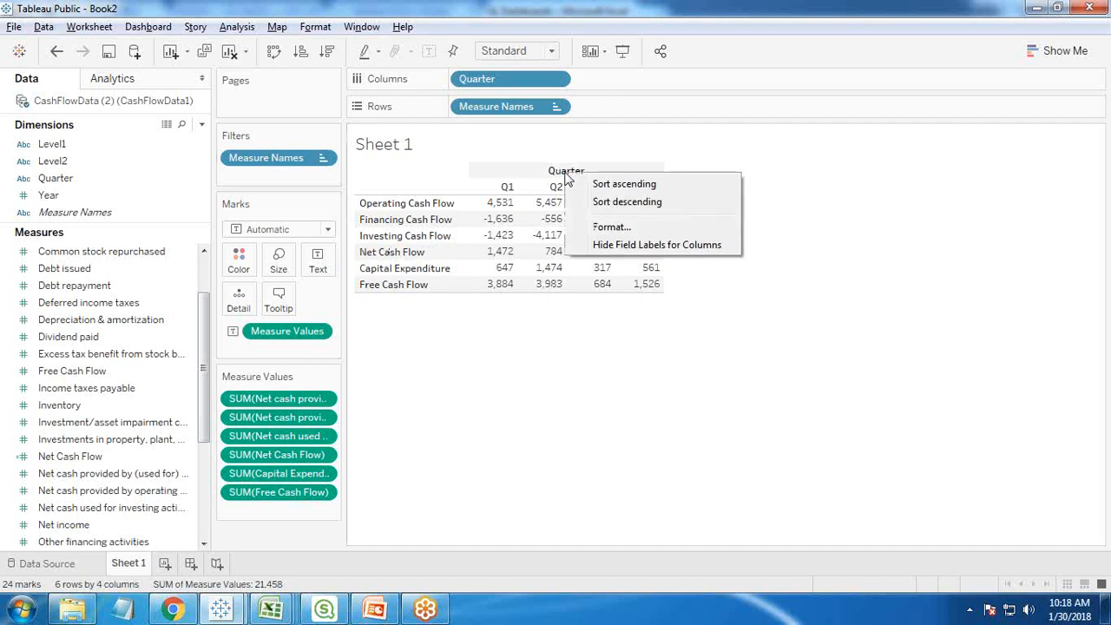
pyautogui.click(613, 246)
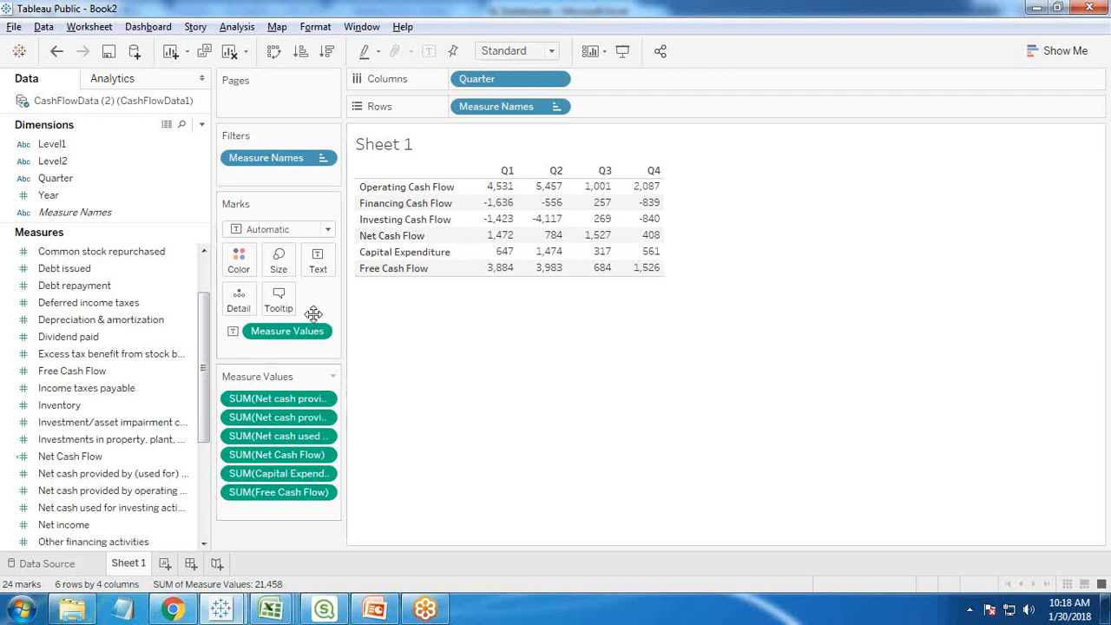
# - Format the Operating Cash Flow values as custom currency with $ prefix and no decimal places
pyautogui.rightClick(279, 401)
pyautogui.click(319, 232)
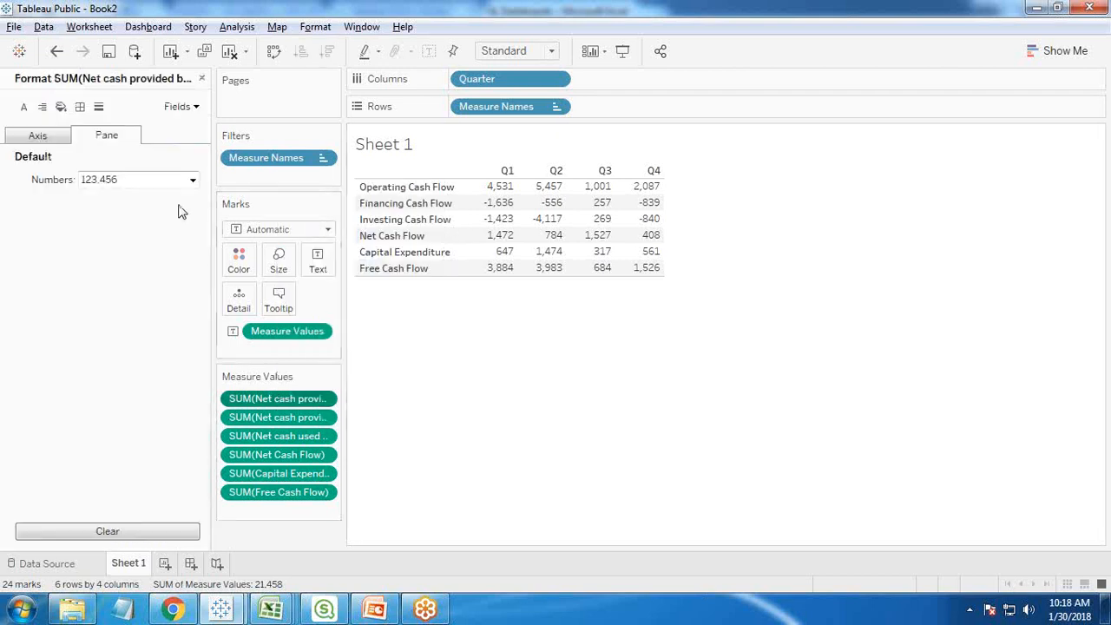
pyautogui.click(174, 179)
pyautogui.click(154, 253)
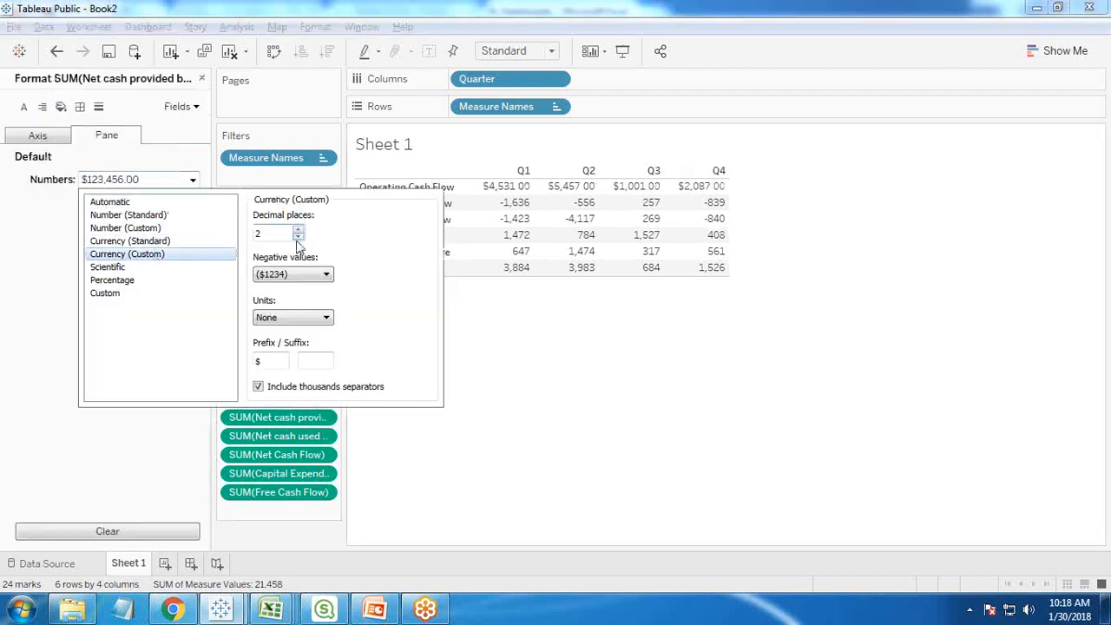
pyautogui.click(298, 238)
pyautogui.click(297, 238)
pyautogui.moveTo(493, 213)
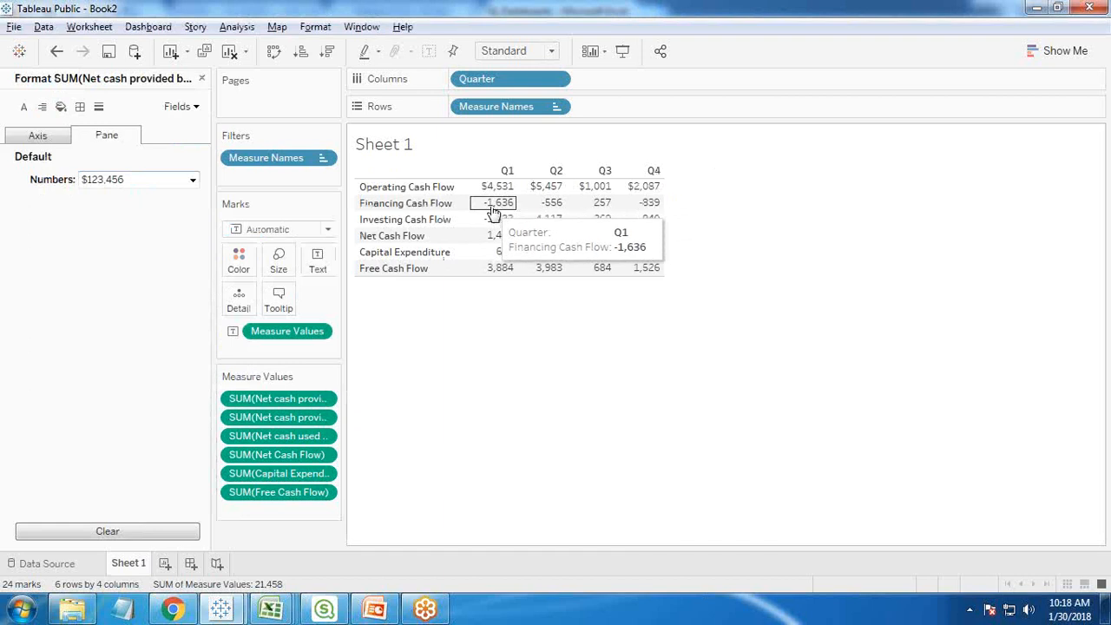
# - Give the Financing Cash Flow values the custom currency format with no decimals and negatives in parentheses
pyautogui.click(278, 417)
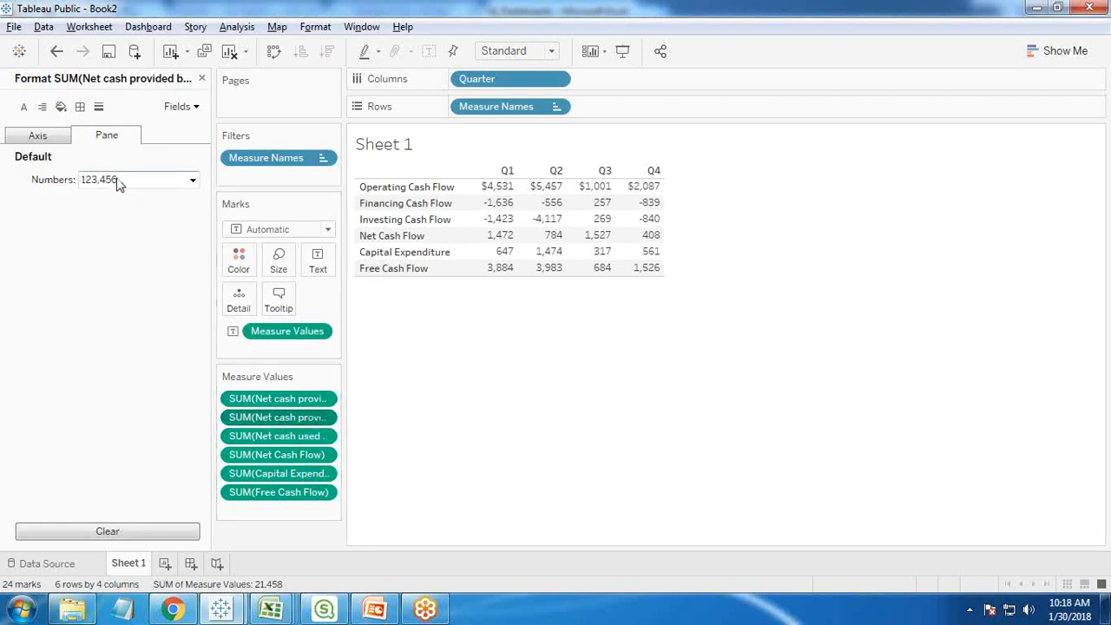
pyautogui.click(193, 179)
pyautogui.click(138, 253)
pyautogui.click(298, 238)
pyautogui.click(298, 238)
pyautogui.click(570, 389)
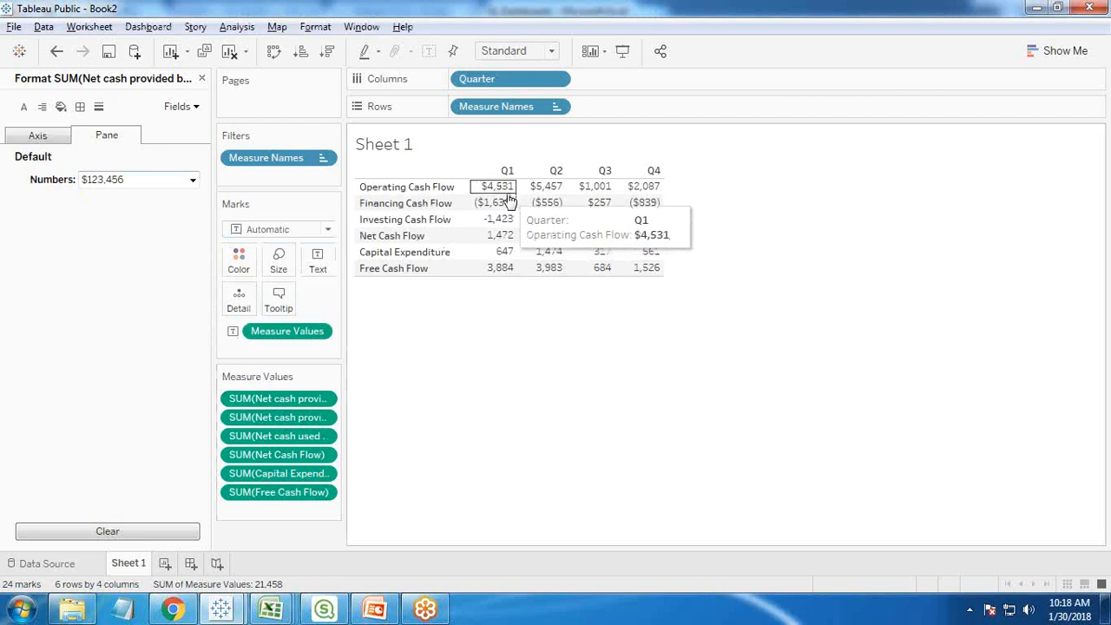
# - Set the Investing Cash Flow values to custom currency with zero decimal places
pyautogui.click(270, 441)
pyautogui.click(192, 179)
pyautogui.click(138, 253)
pyautogui.click(298, 236)
pyautogui.click(299, 236)
pyautogui.click(459, 266)
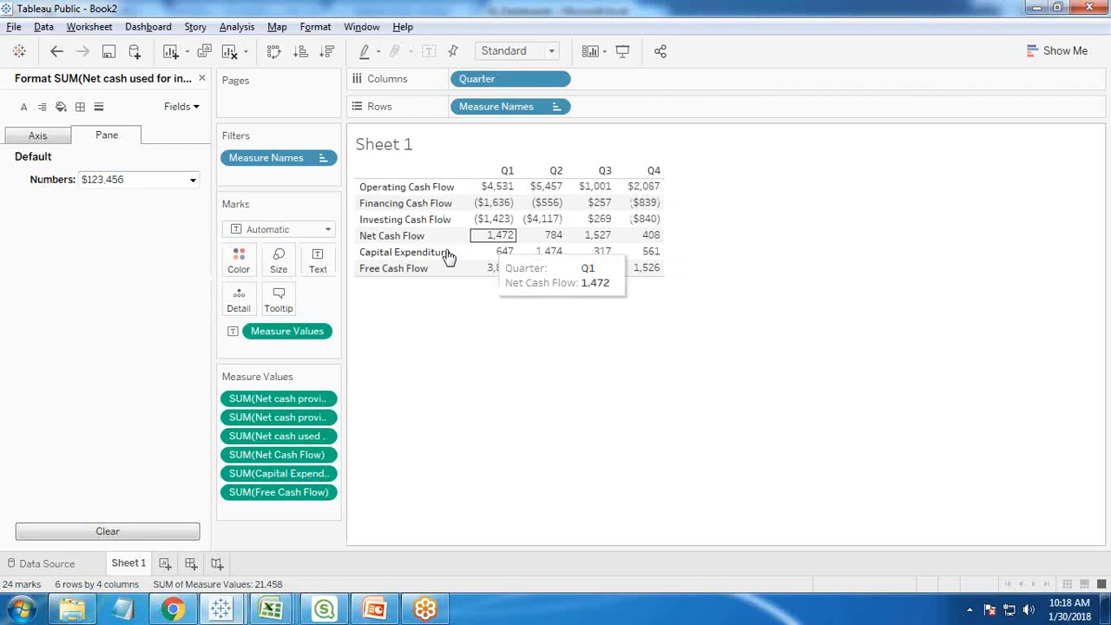
# - Apply the custom currency format without decimals to the Net Cash Flow values
pyautogui.click(297, 456)
pyautogui.click(192, 178)
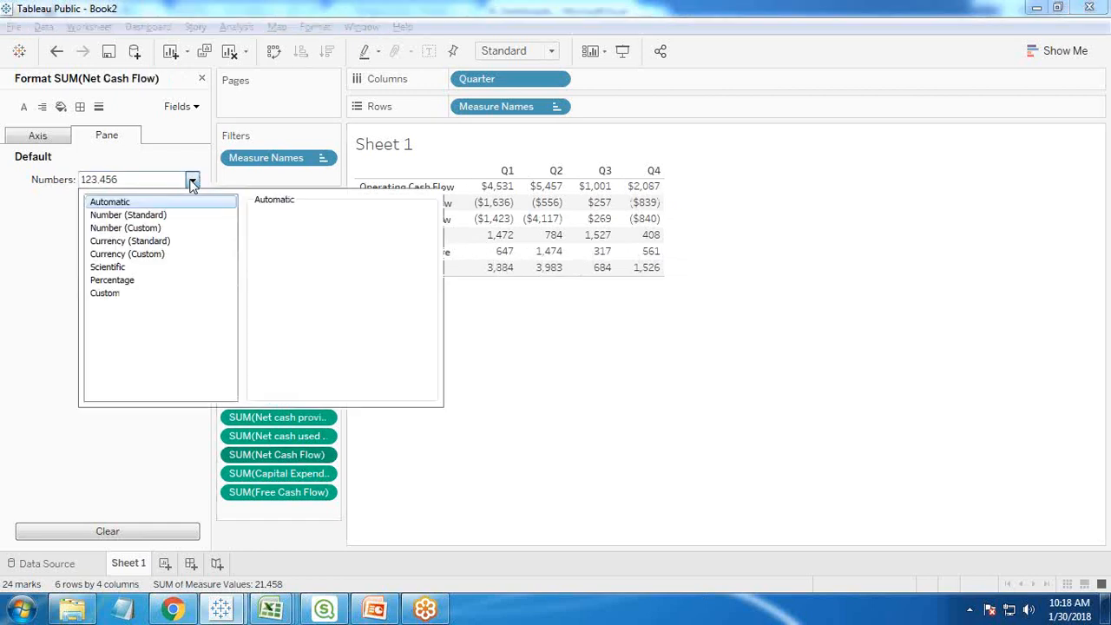
pyautogui.click(139, 254)
pyautogui.click(299, 237)
pyautogui.click(298, 237)
pyautogui.click(467, 297)
# - Format the Capital Expenditure values as custom currency with zero decimal places
pyautogui.click(279, 476)
pyautogui.click(191, 179)
pyautogui.click(143, 254)
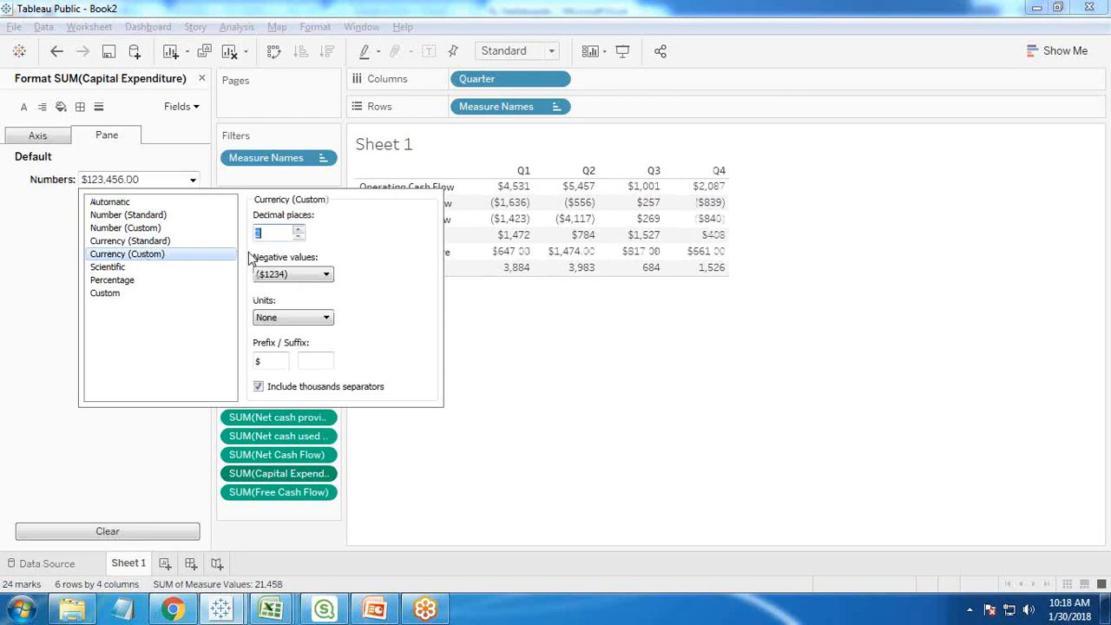
pyautogui.click(298, 236)
pyautogui.click(298, 236)
pyautogui.click(677, 441)
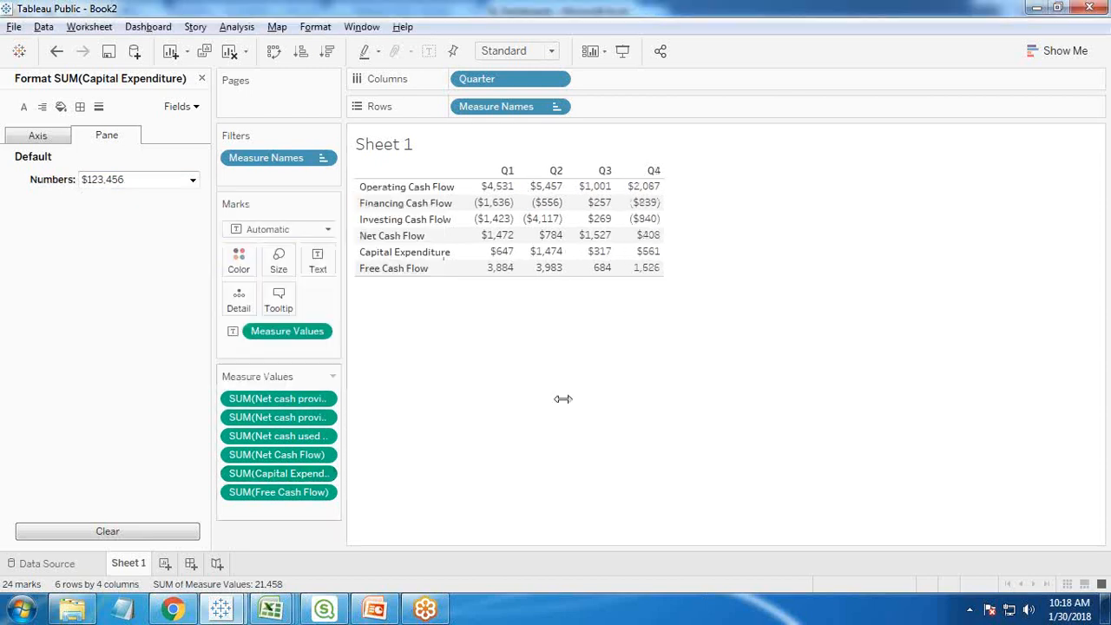
# - Format the Free Cash Flow values as custom currency without decimals, and close the formatting settings
pyautogui.click(261, 492)
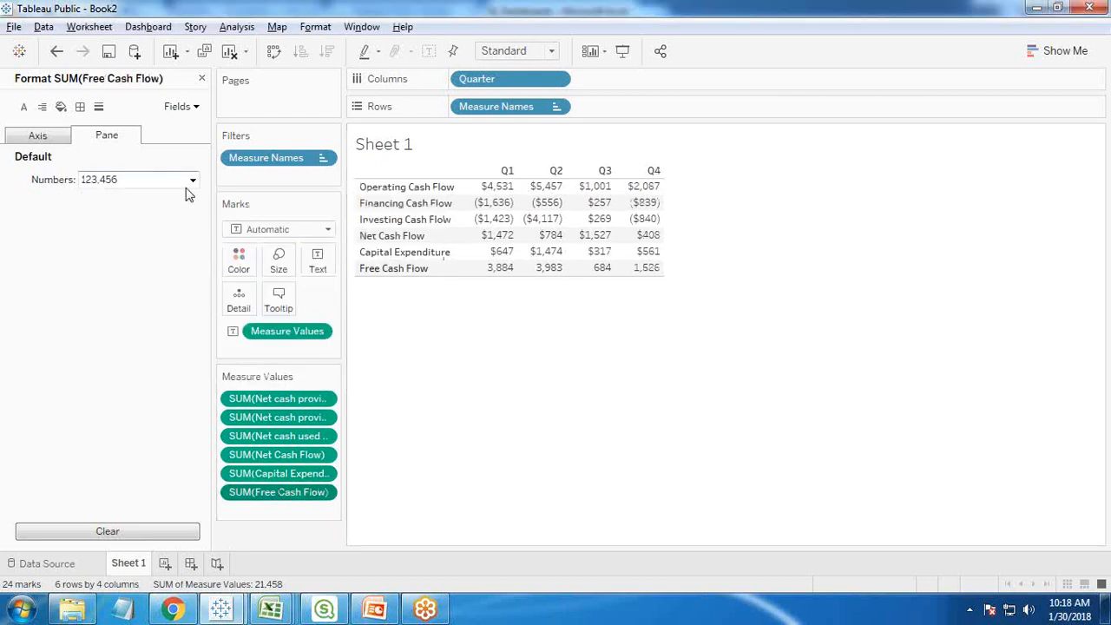
pyautogui.click(192, 179)
pyautogui.click(139, 253)
pyautogui.click(298, 236)
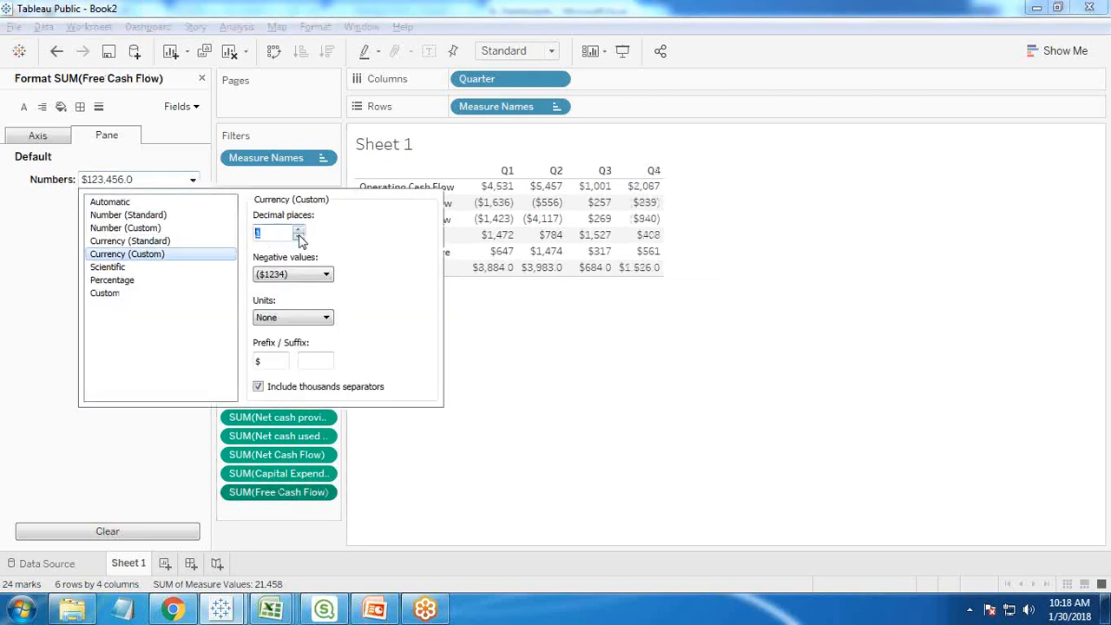
pyautogui.click(298, 236)
pyautogui.click(586, 387)
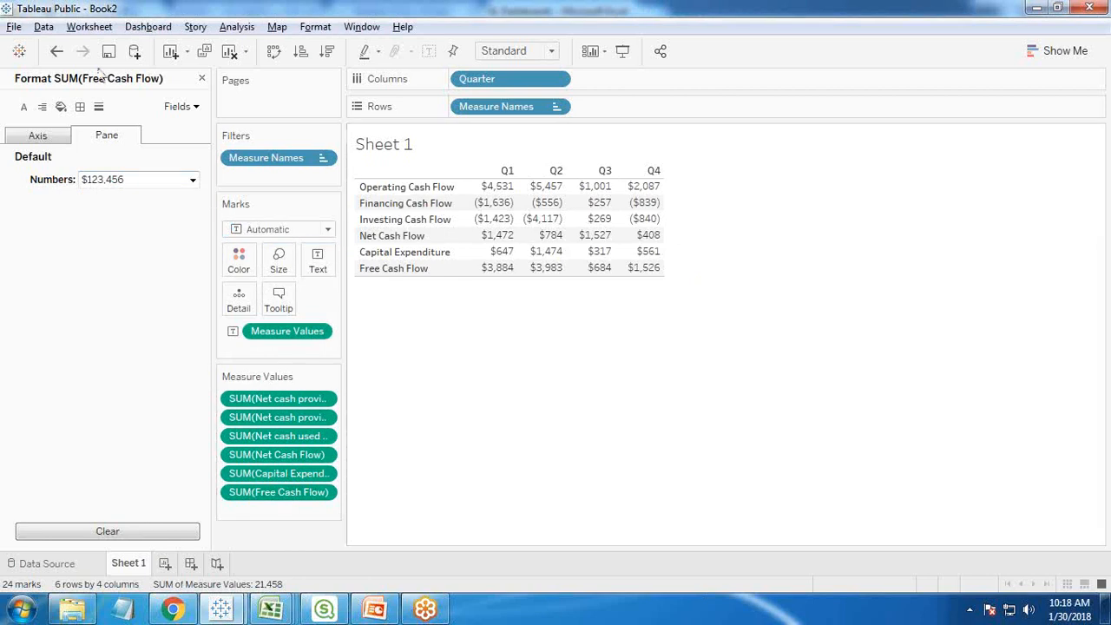
pyautogui.click(202, 78)
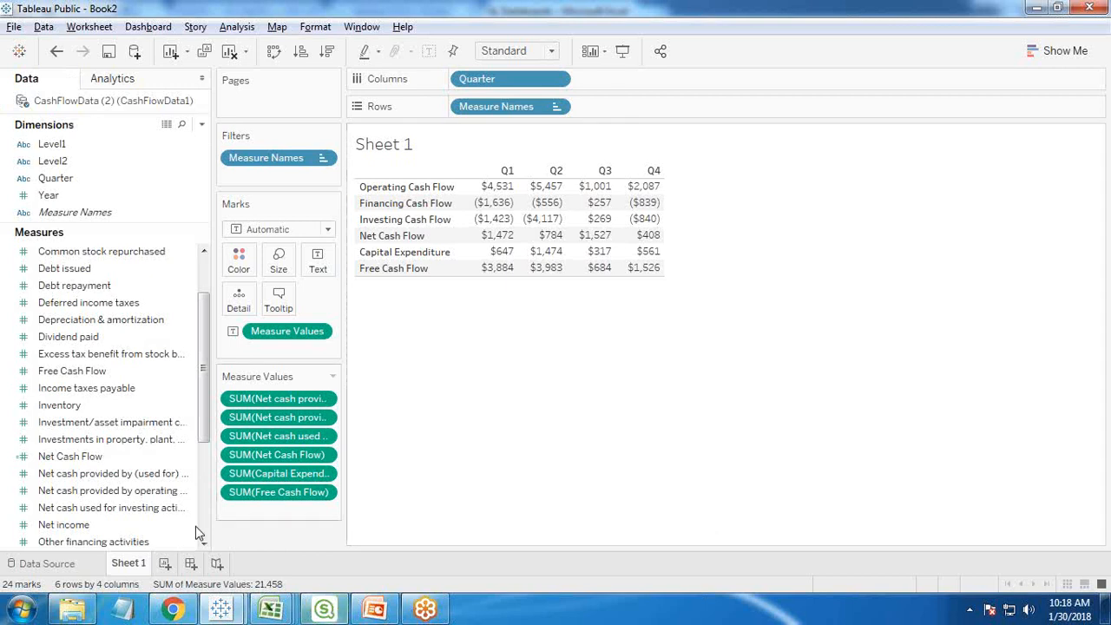
# - Add a new blank worksheet to the workbook
pyautogui.click(165, 563)
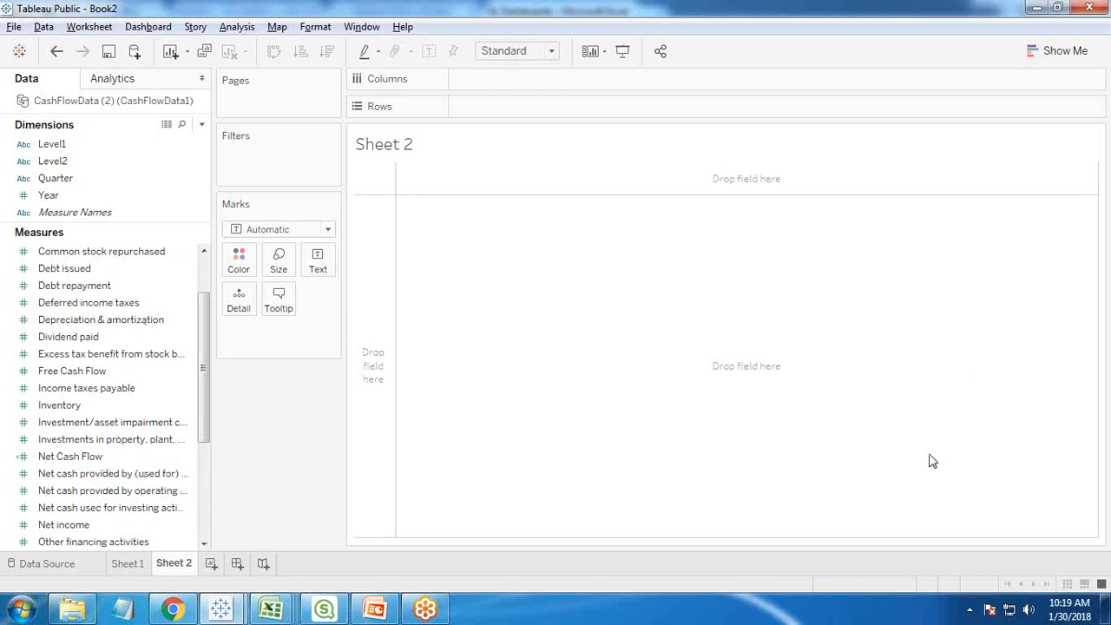
# - Chart Net cash provided by operating activities and Free Cash Flow as rows, with Quarter as columns
pyautogui.click(91, 178)
pyautogui.moveTo(54, 181); pyautogui.dragTo(486, 82)
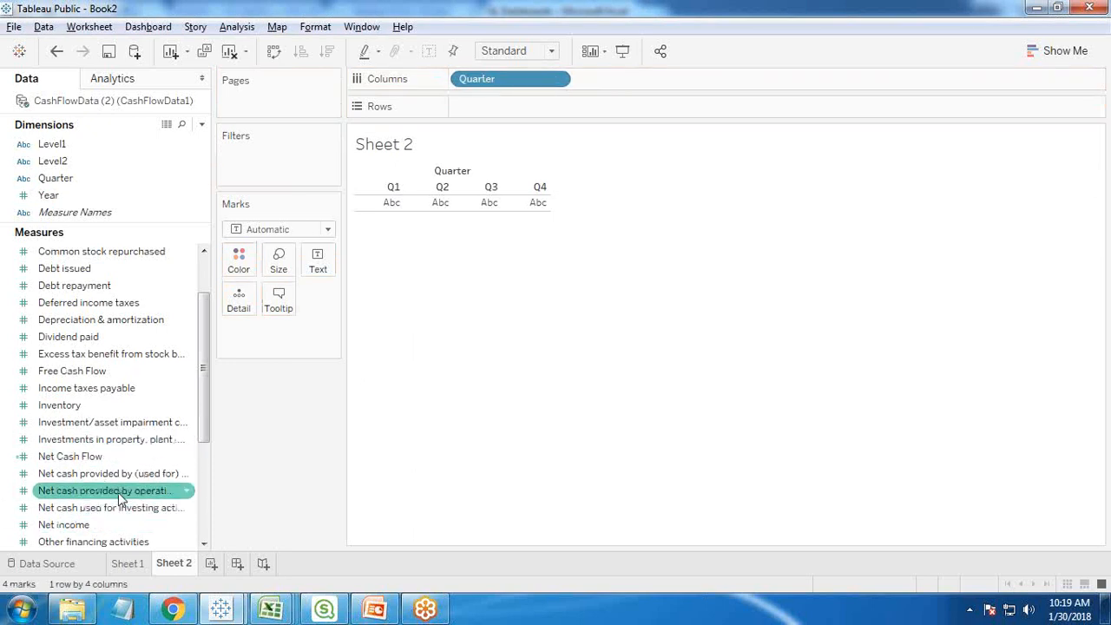
pyautogui.moveTo(118, 492); pyautogui.dragTo(527, 111)
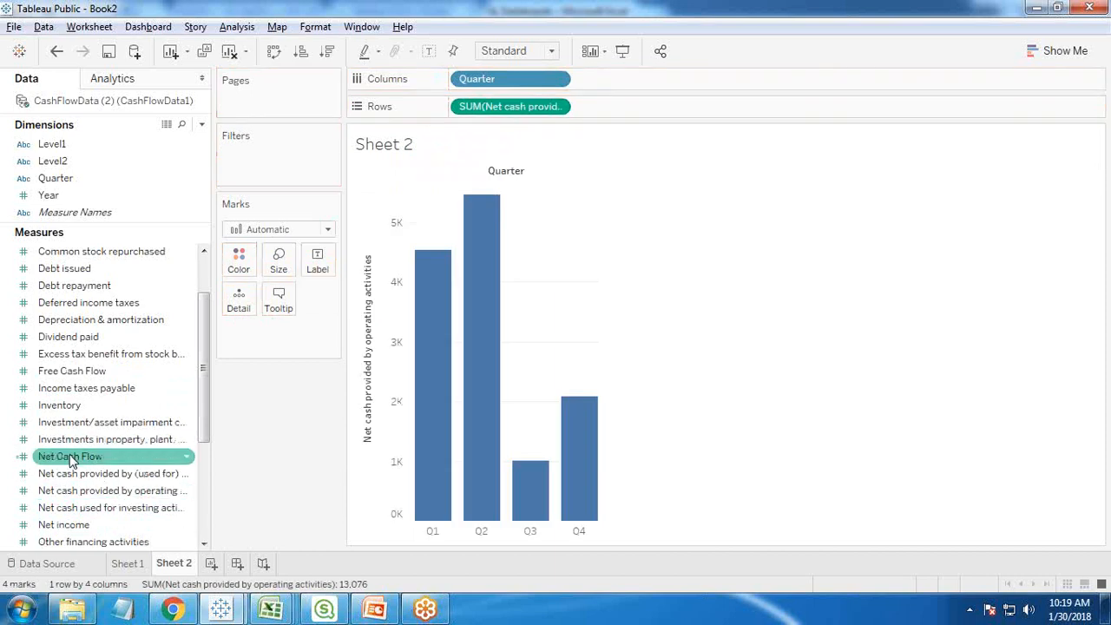
pyautogui.moveTo(87, 371); pyautogui.dragTo(695, 104)
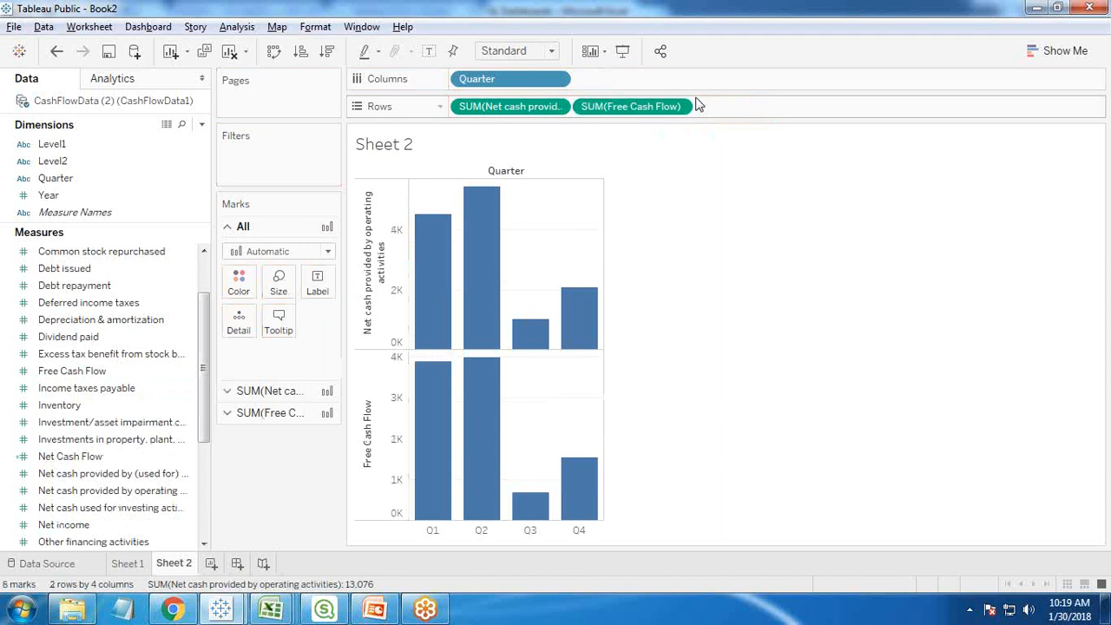
# - Combine Free Cash Flow with the operating cash flow chart as a dual axis and synchronize the two axes
pyautogui.rightClick(368, 438)
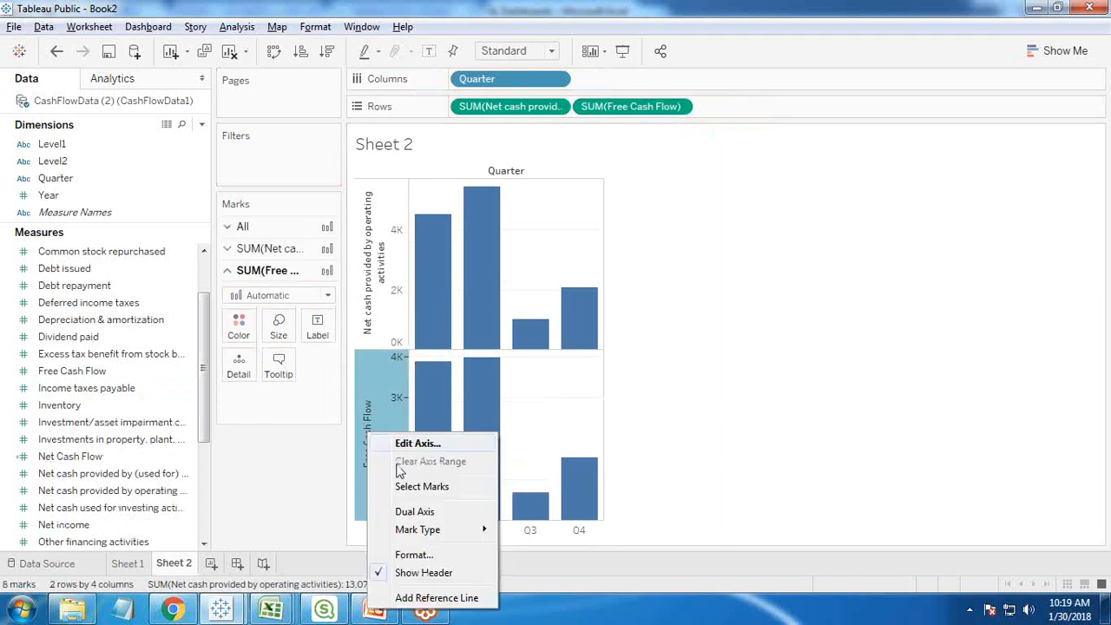
pyautogui.click(415, 512)
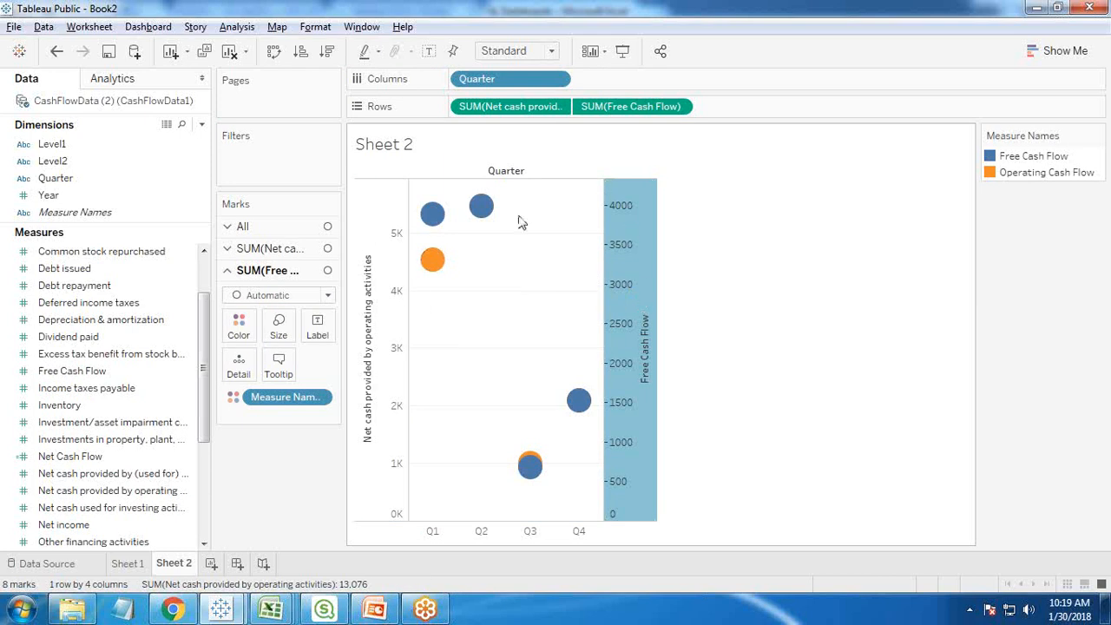
pyautogui.rightClick(637, 260)
pyautogui.click(692, 358)
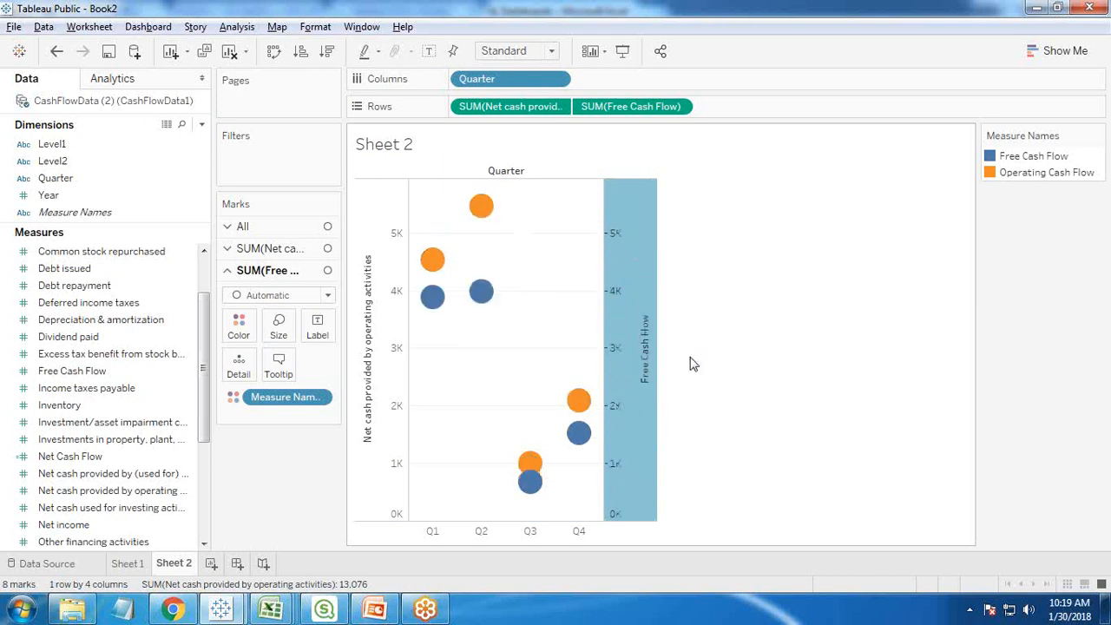
pyautogui.click(1089, 43)
# - Show Net cash provided by operating activities as bars and Free Cash Flow as a line
pyautogui.click(228, 248)
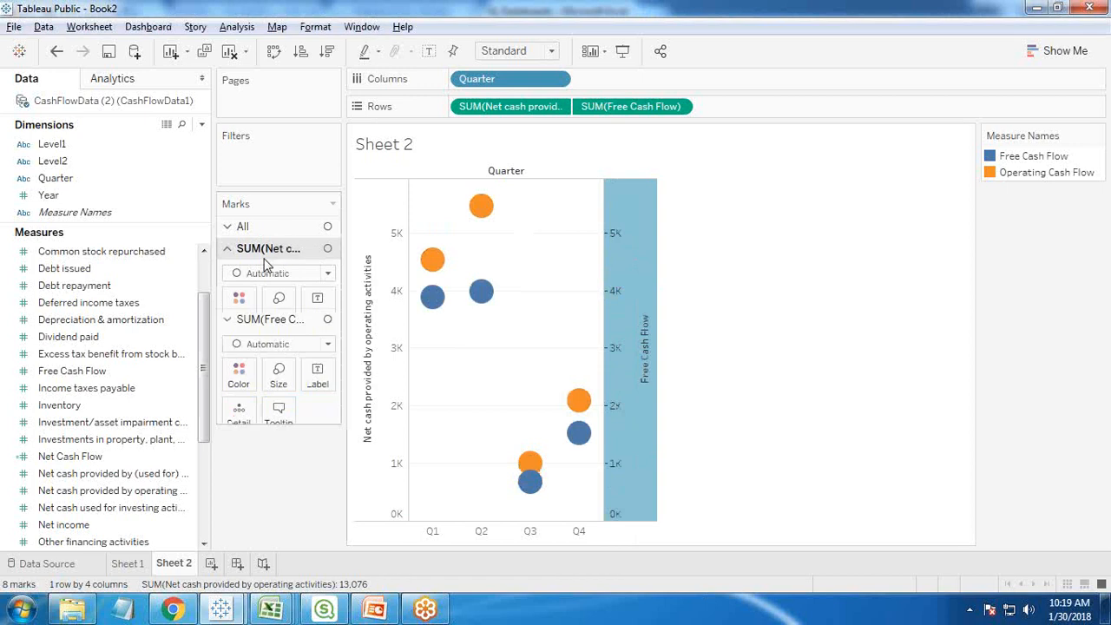
pyautogui.click(269, 273)
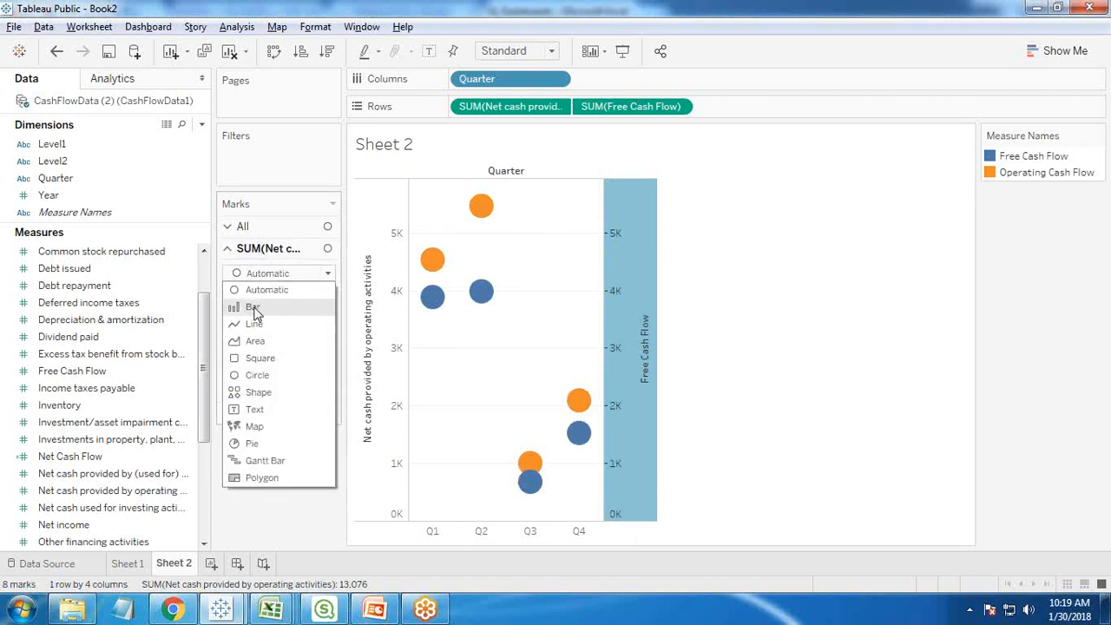
pyautogui.click(253, 307)
pyautogui.click(250, 271)
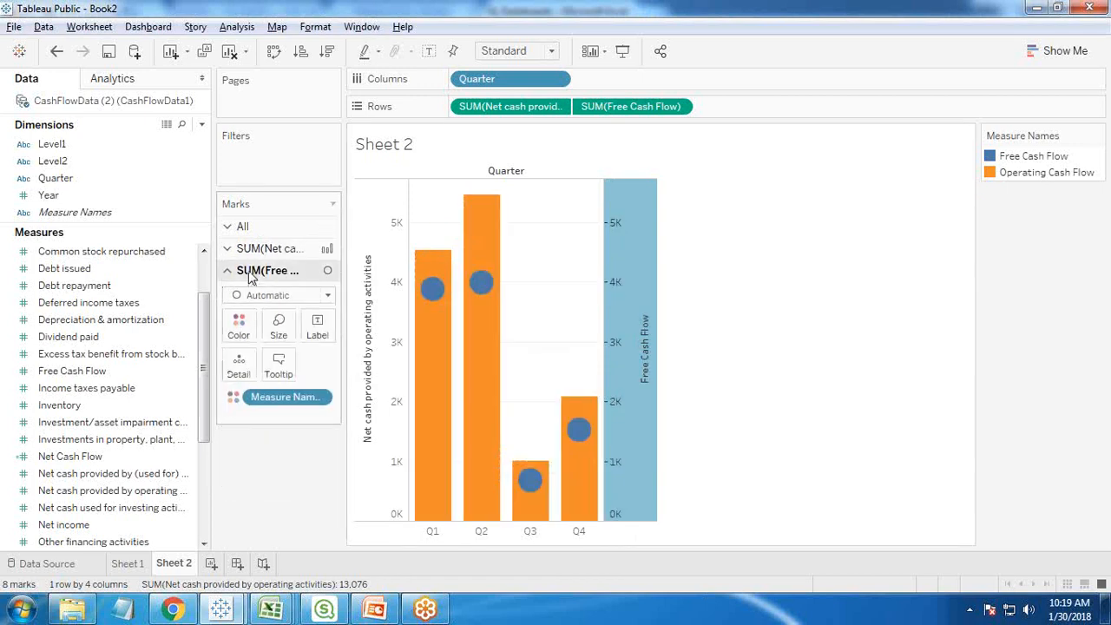
pyautogui.click(265, 295)
pyautogui.click(255, 346)
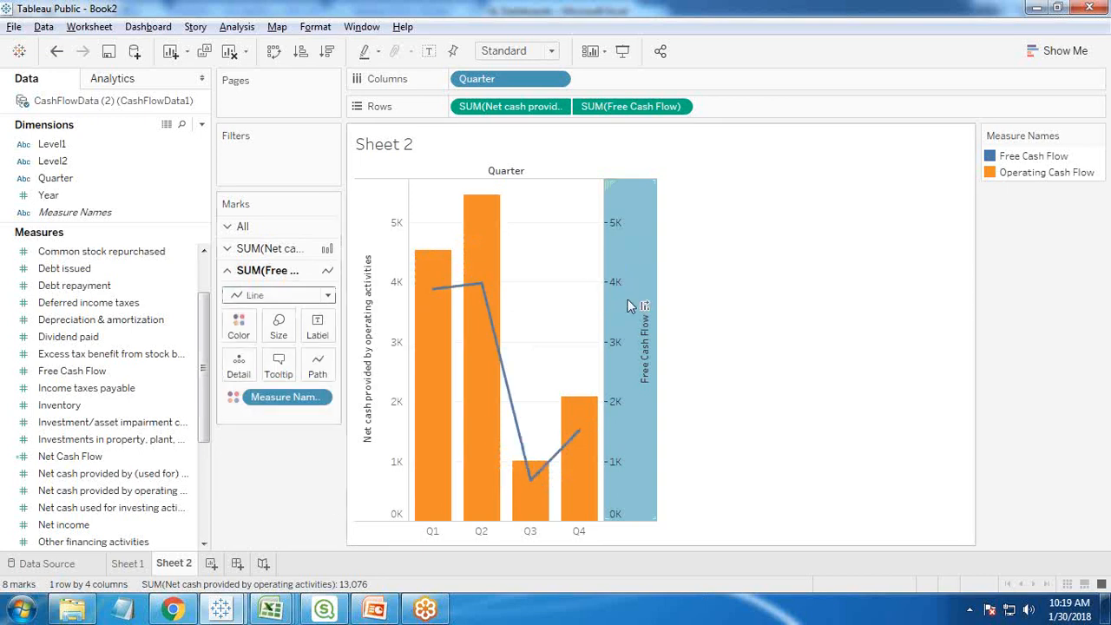
# - Hide the Free Cash Flow axis header and the Quarter field label above the chart
pyautogui.rightClick(621, 259)
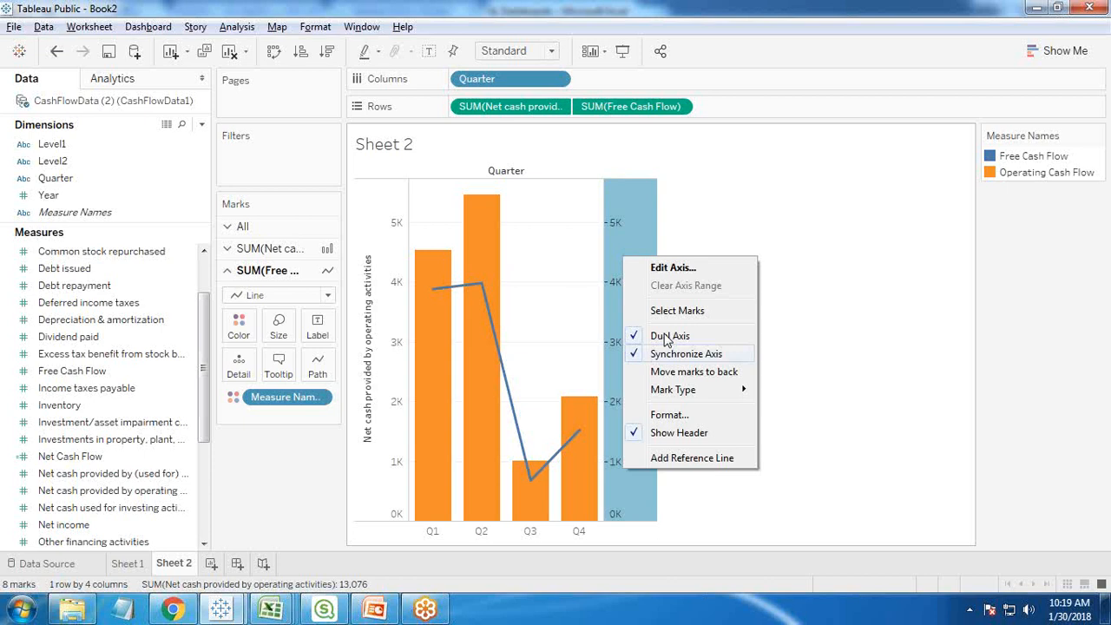
pyautogui.click(663, 433)
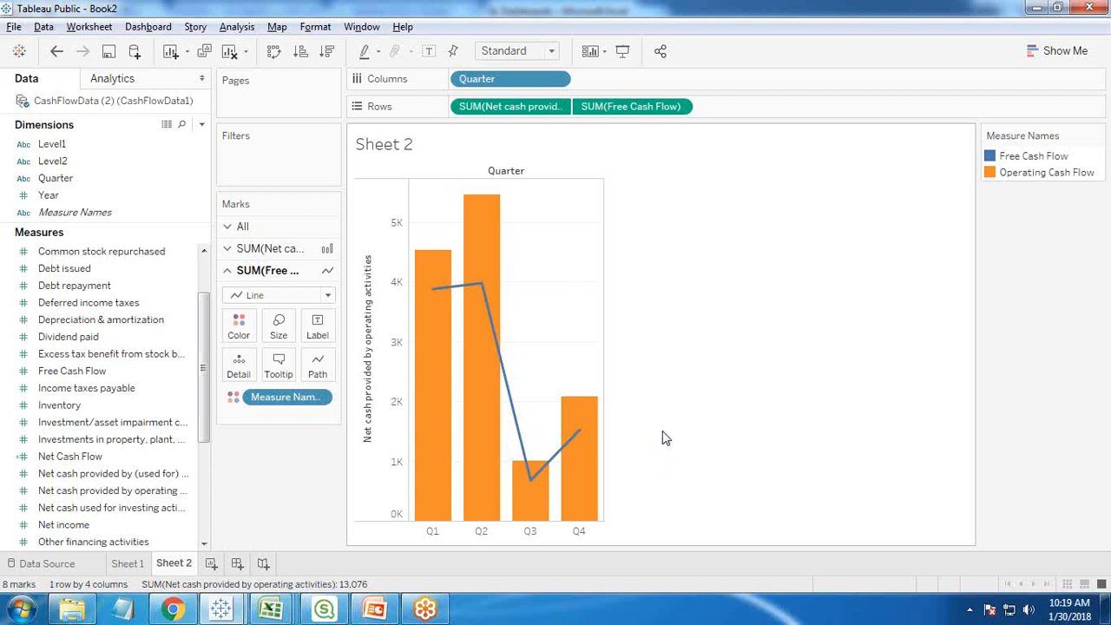
pyautogui.rightClick(495, 174)
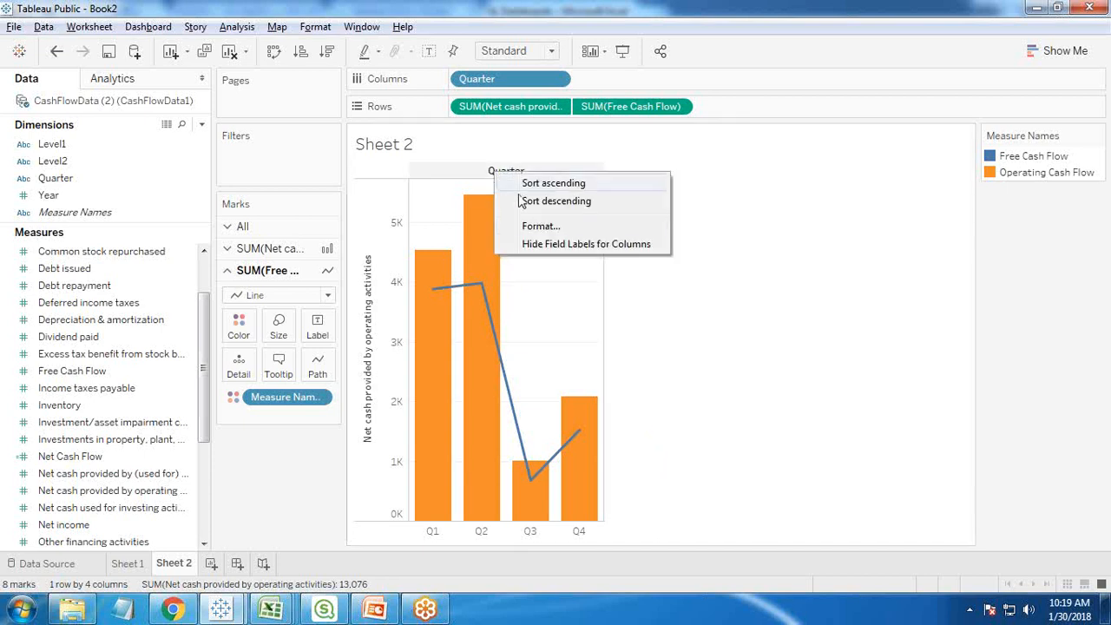
pyautogui.click(542, 245)
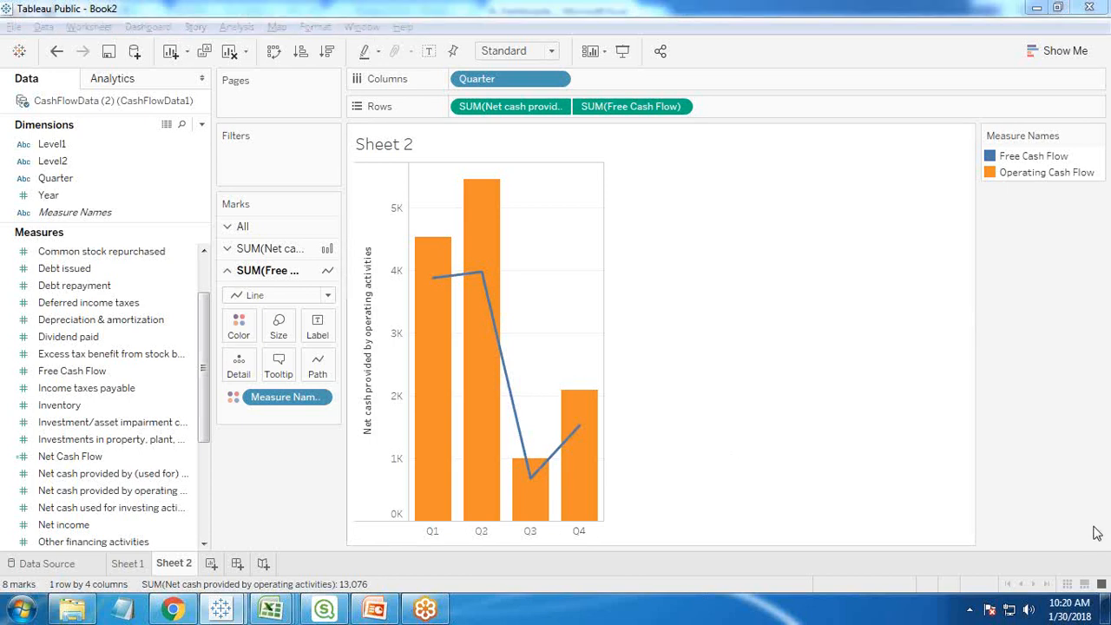
# - Label the bars with Net cash provided by operating activities and the line with Free Cash Flow
pyautogui.click(229, 250)
pyautogui.moveTo(113, 508); pyautogui.dragTo(320, 310)
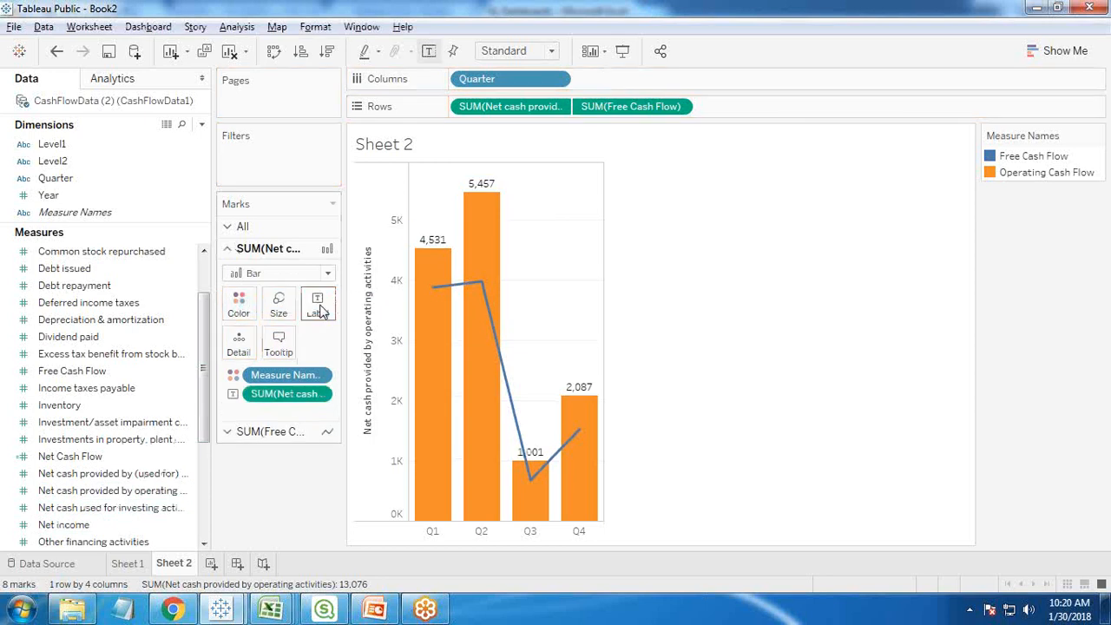
pyautogui.click(229, 436)
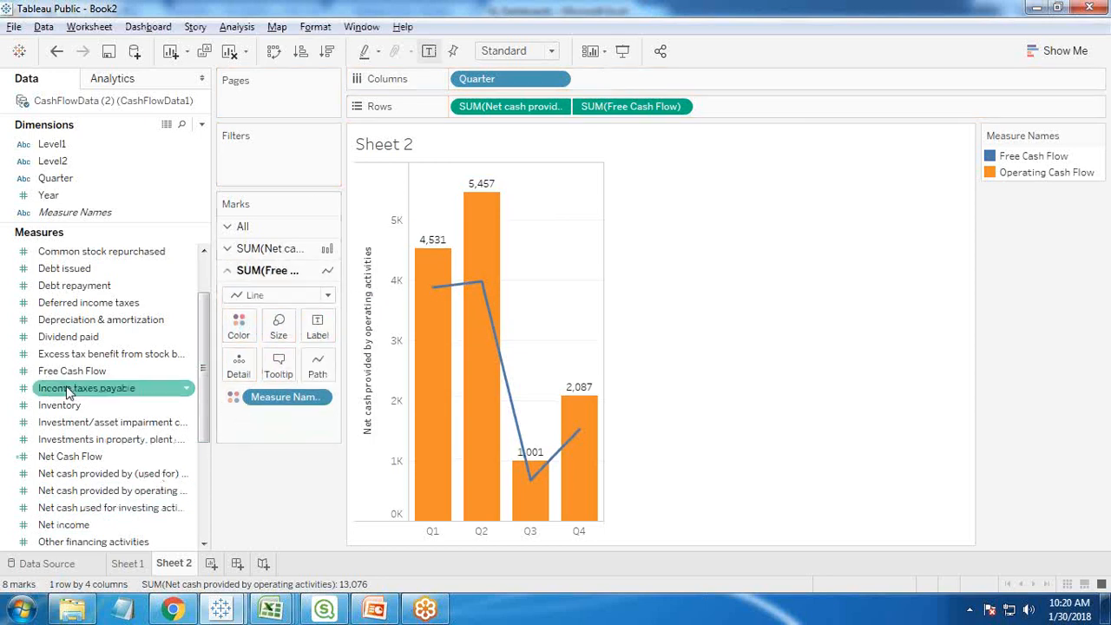
pyautogui.moveTo(72, 370); pyautogui.dragTo(314, 330)
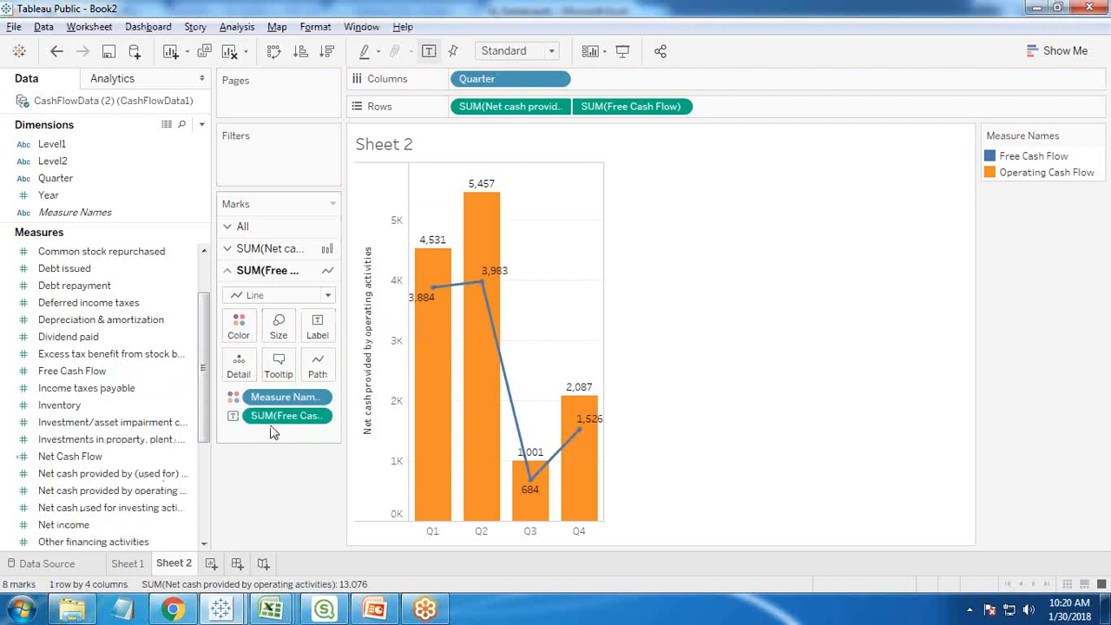
# - Format the Free Cash Flow line labels as custom currency with zero decimal places
pyautogui.rightClick(286, 415)
pyautogui.click(311, 188)
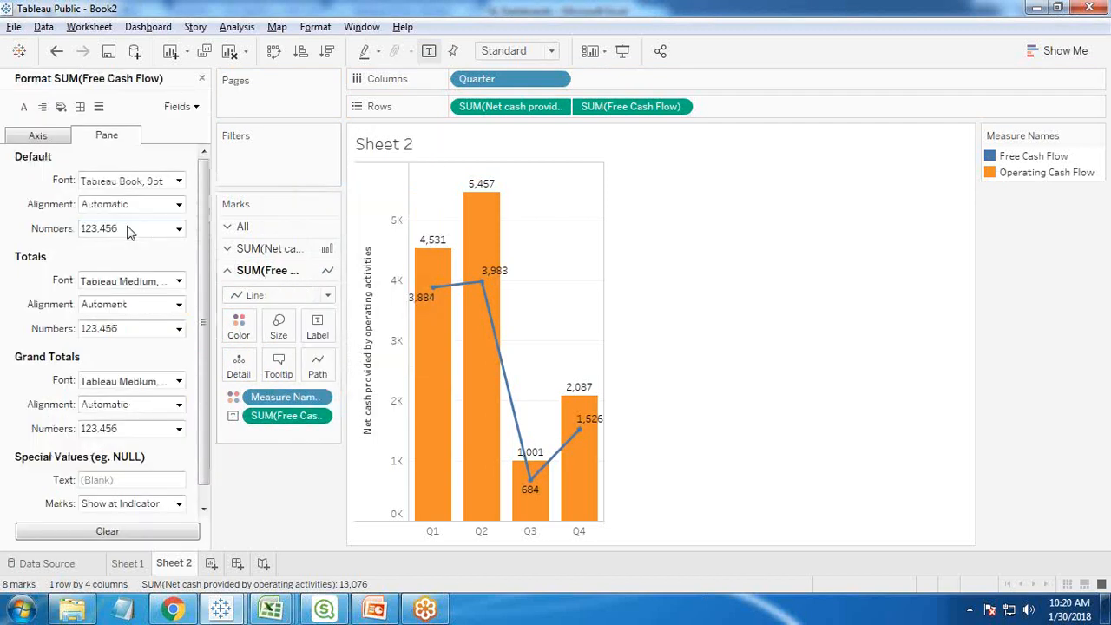
pyautogui.click(154, 230)
pyautogui.click(132, 303)
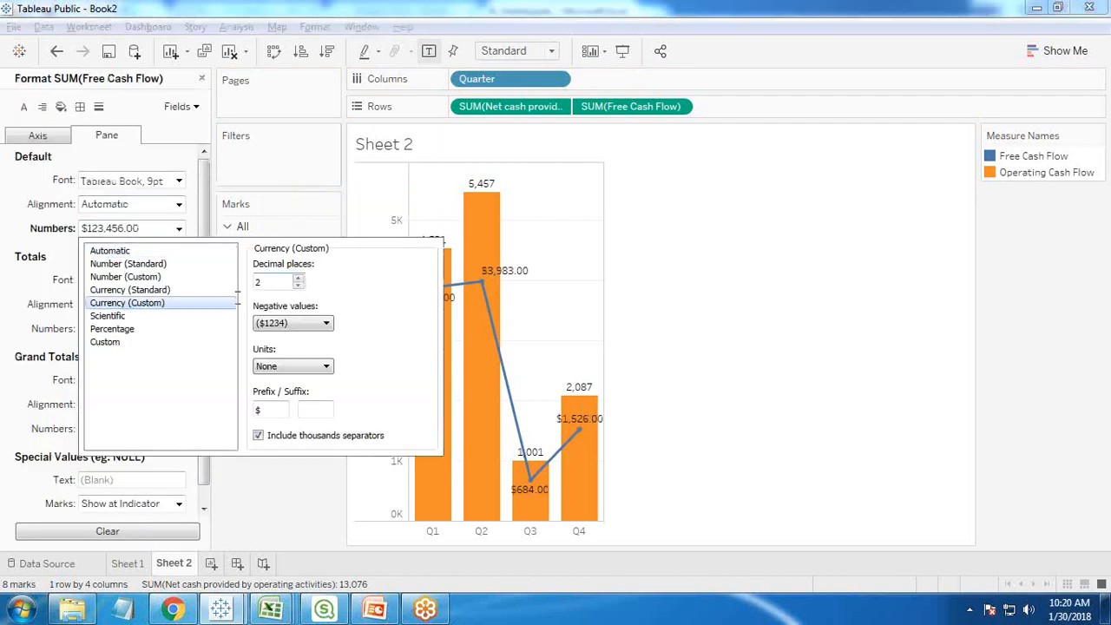
pyautogui.click(298, 285)
pyautogui.click(298, 285)
pyautogui.click(775, 317)
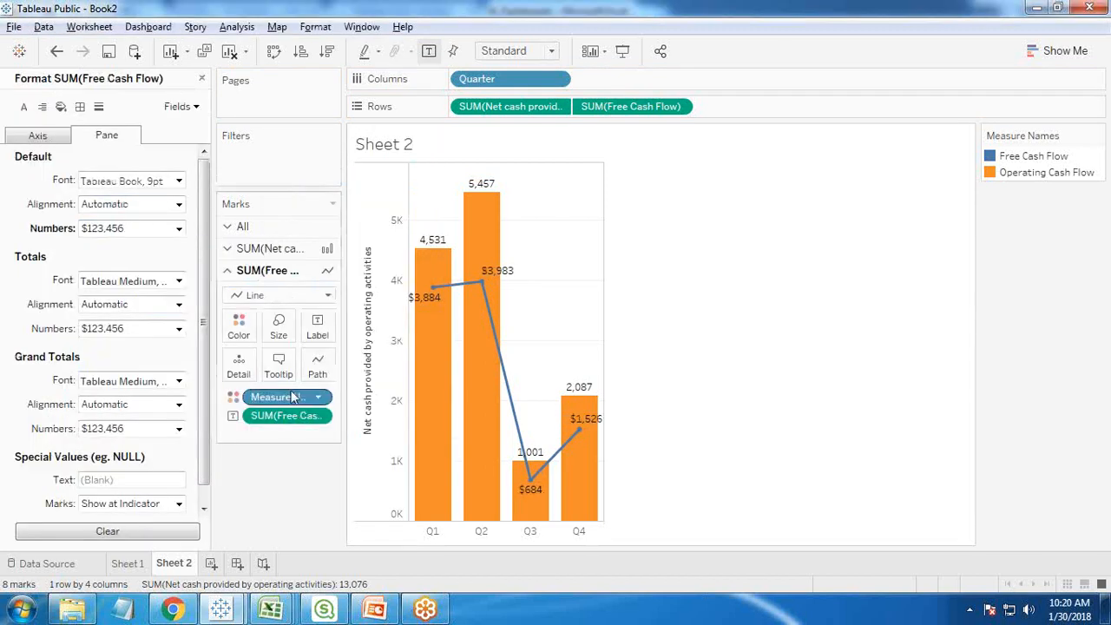
# - Format the operating cash flow bar labels as custom currency without decimals, and close the formatting settings
pyautogui.click(229, 249)
pyautogui.click(288, 393)
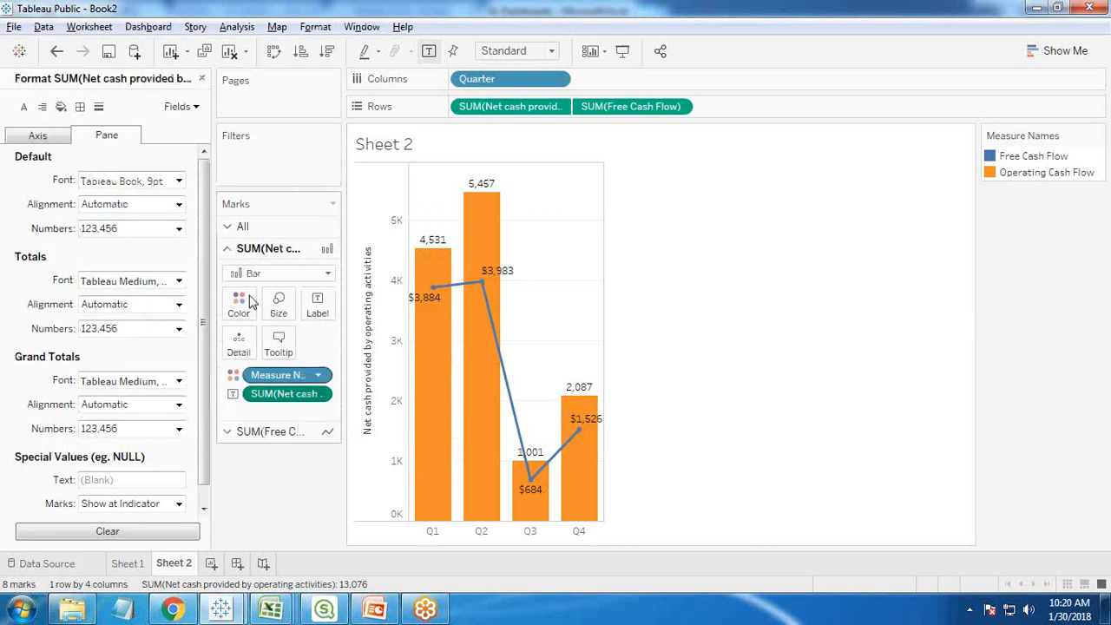
pyautogui.click(178, 228)
pyautogui.click(141, 304)
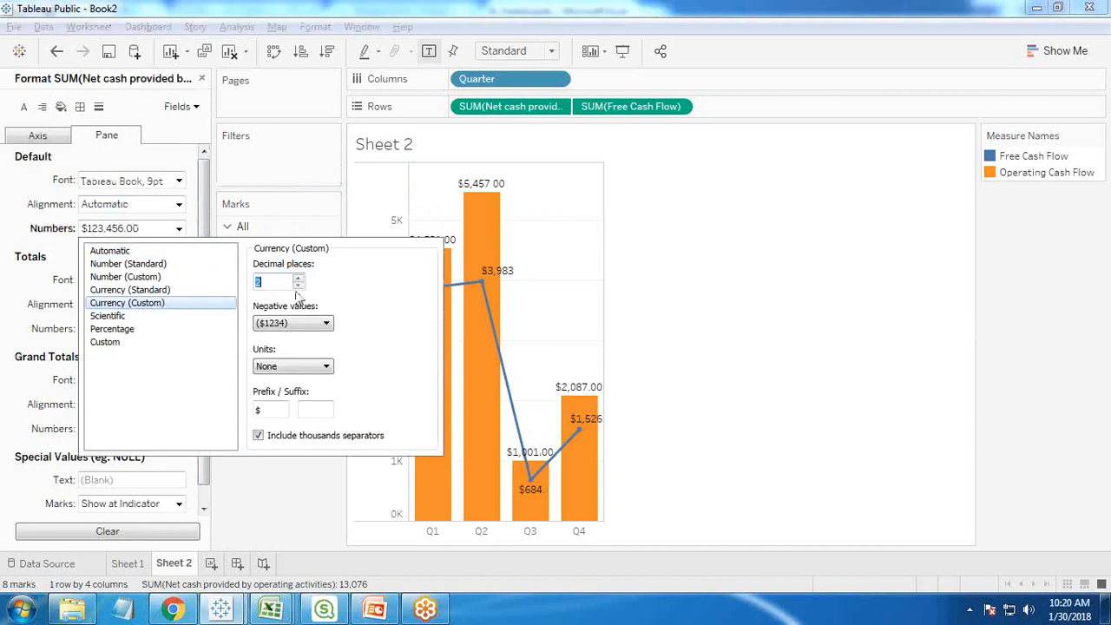
pyautogui.click(301, 290)
pyautogui.click(300, 290)
pyautogui.click(766, 328)
pyautogui.moveTo(510, 354)
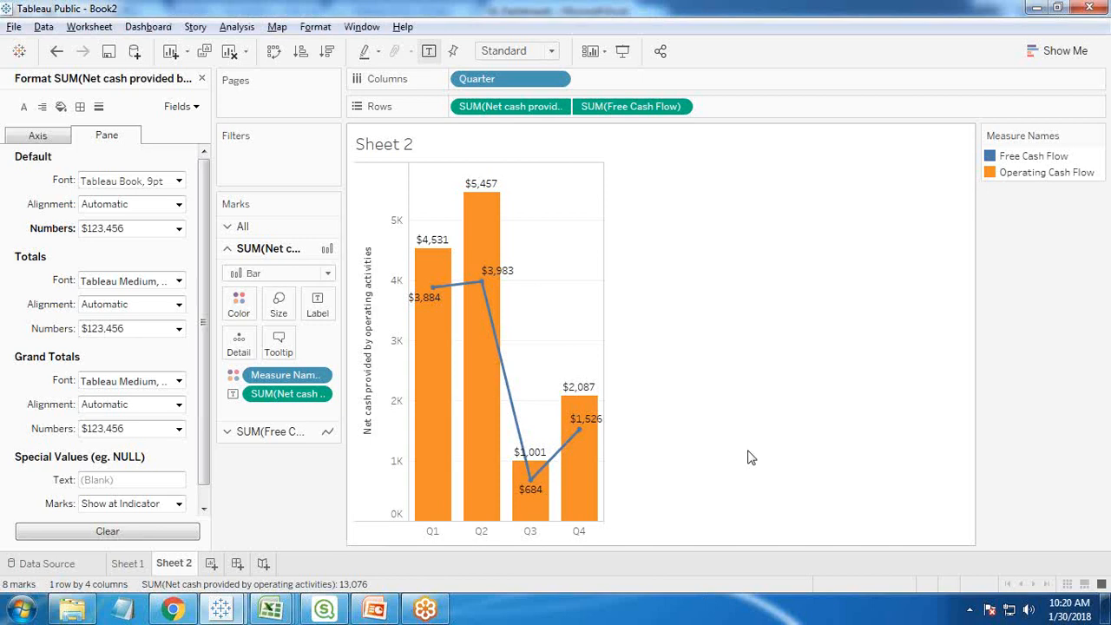
pyautogui.click(202, 79)
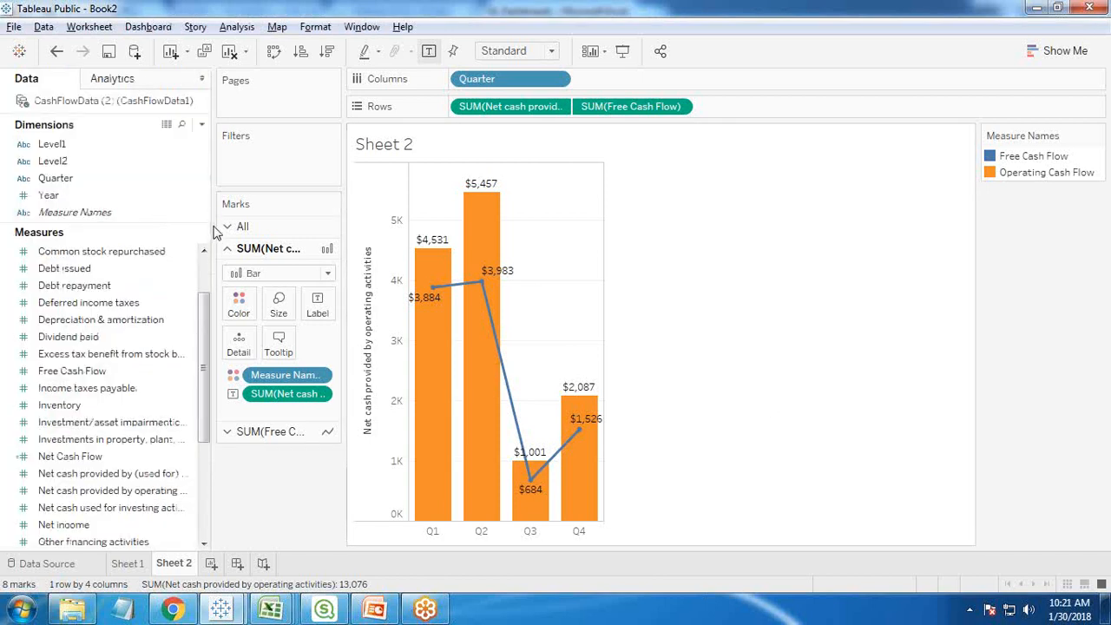
# - Narrow the data pane to leave more room for the chart
pyautogui.moveTo(209, 230); pyautogui.dragTo(167, 232)
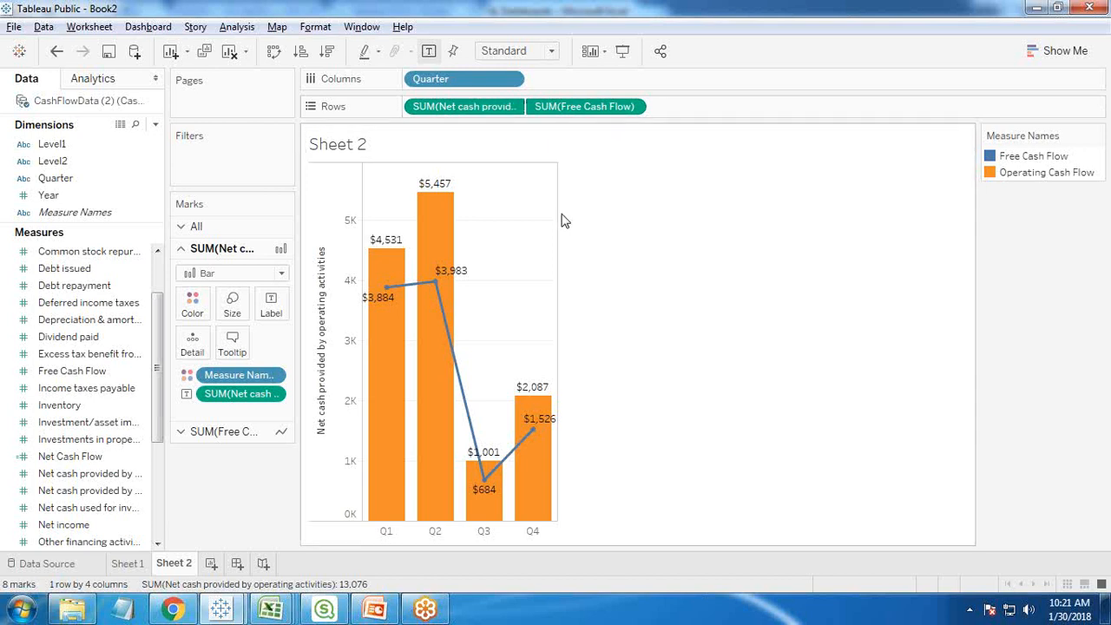
pyautogui.click(123, 356)
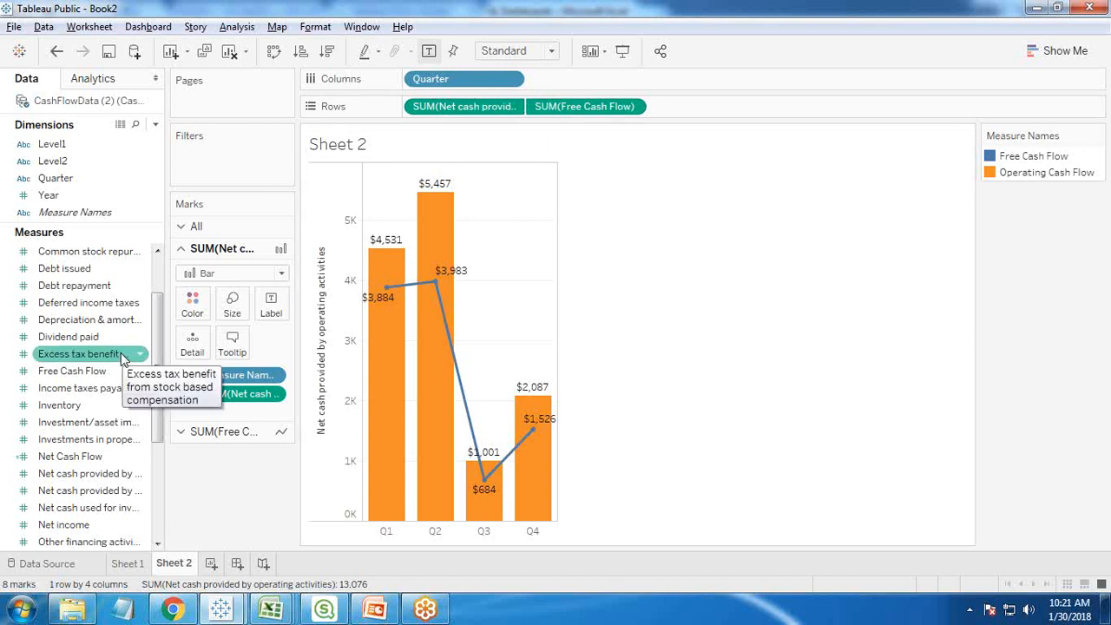
pyautogui.press('Up')
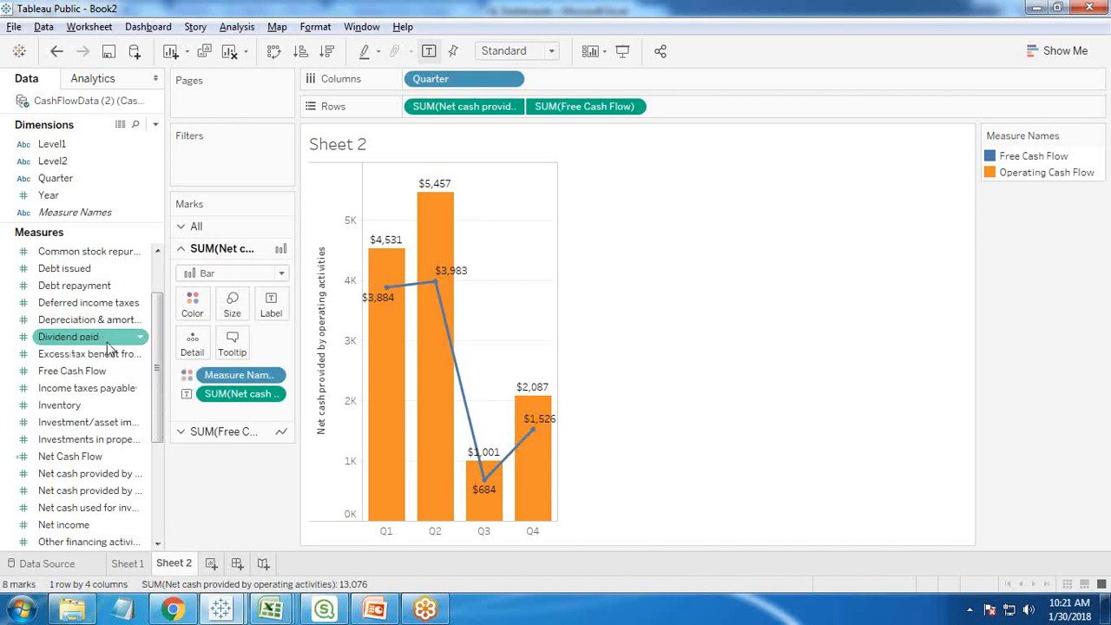
# - Start a new parameter named Measure Parameters with the String data type and a list of allowable values
pyautogui.click(155, 126)
pyautogui.click(85, 161)
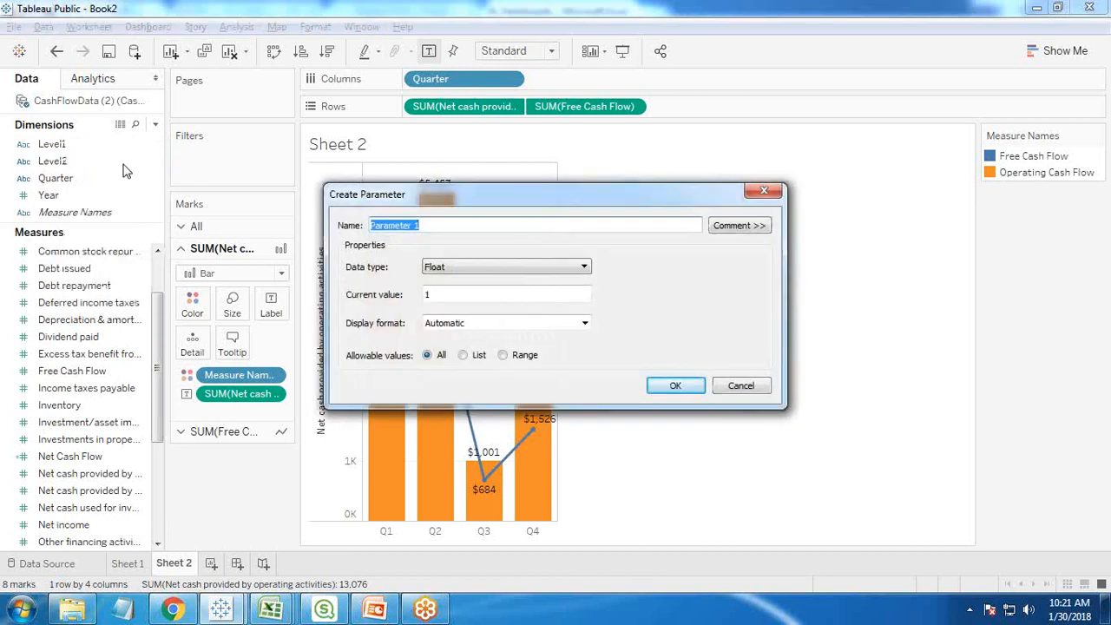
pyautogui.write('Measure Parameters')
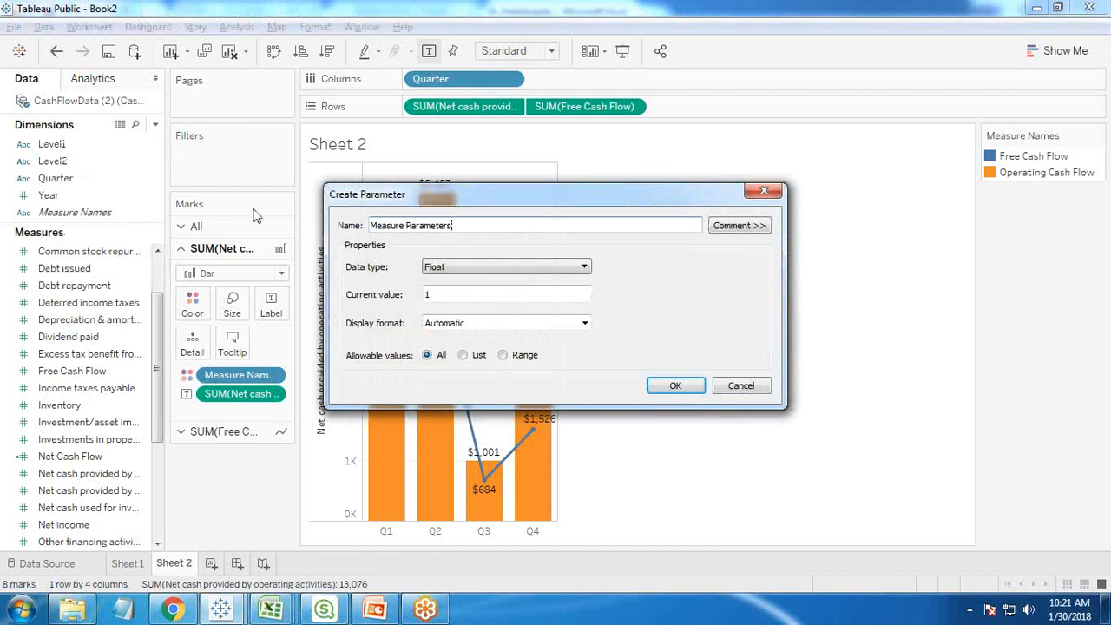
pyautogui.click(465, 269)
pyautogui.click(456, 307)
pyautogui.click(463, 355)
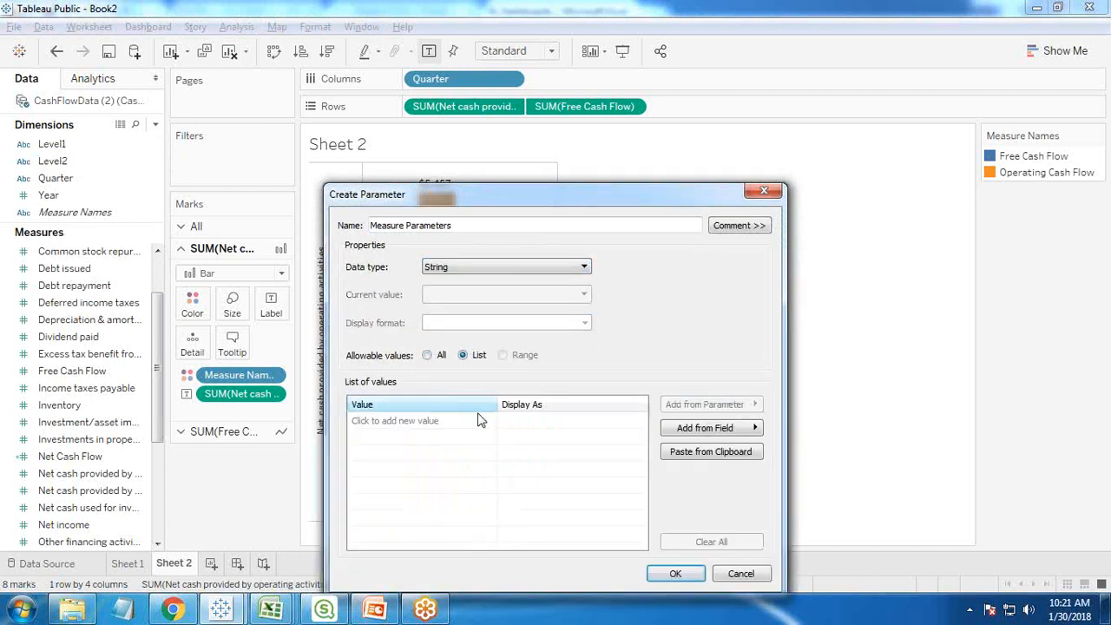
# - Switch to the CashFlowData1 workbook in Excel and copy the header text "Net cash provided by operating activities"
pyautogui.click(413, 422)
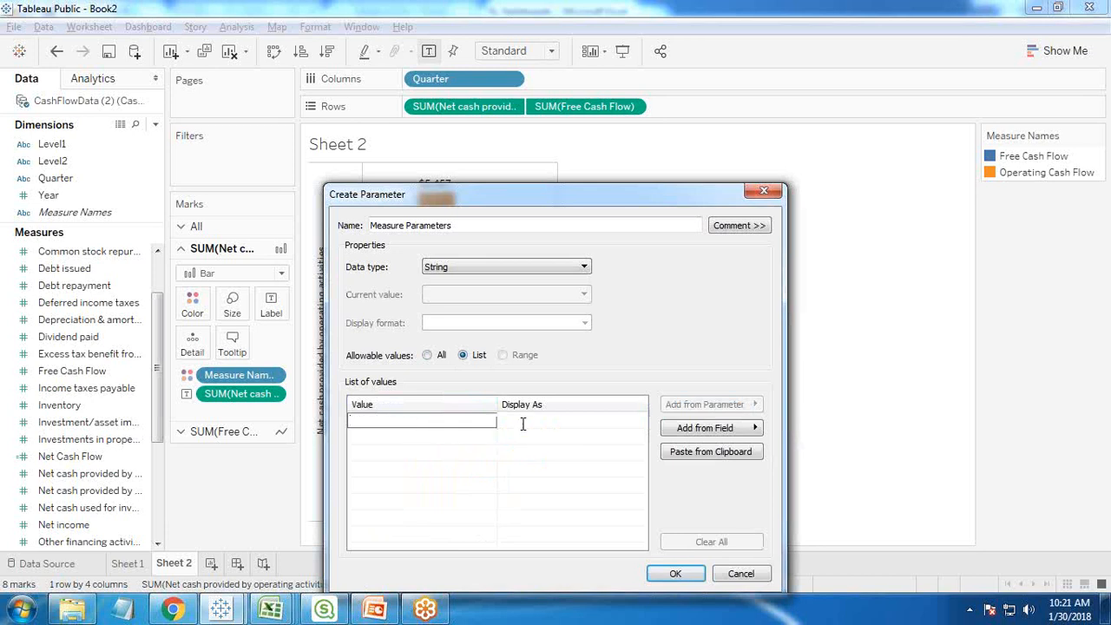
pyautogui.moveTo(270, 610)
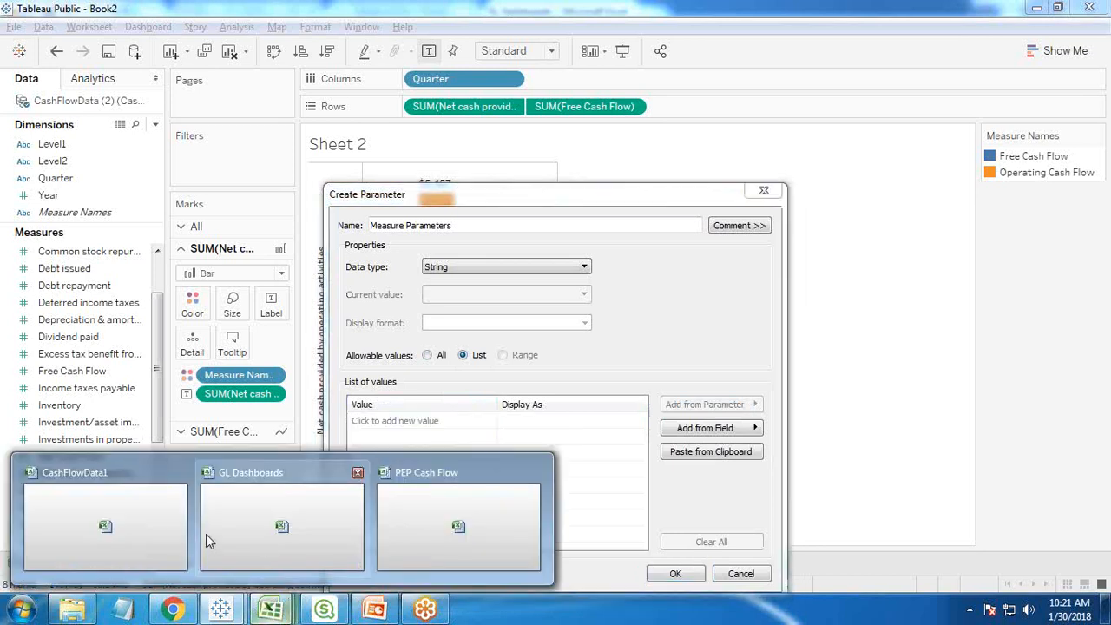
pyautogui.click(108, 528)
pyautogui.click(1083, 568)
pyautogui.click(1083, 569)
pyautogui.moveTo(1083, 568); pyautogui.dragTo(1083, 569)
pyautogui.click(728, 167)
pyautogui.moveTo(414, 125); pyautogui.dragTo(156, 126)
pyautogui.hotkey('ctrl', 'c')
# - Back in Tableau, add the copied header as the parameter's first list value and display it as Operating Activities
pyautogui.hotkey('alt', 'Tab')
pyautogui.click(375, 422)
pyautogui.hotkey('ctrl', 'v')
pyautogui.click(542, 420)
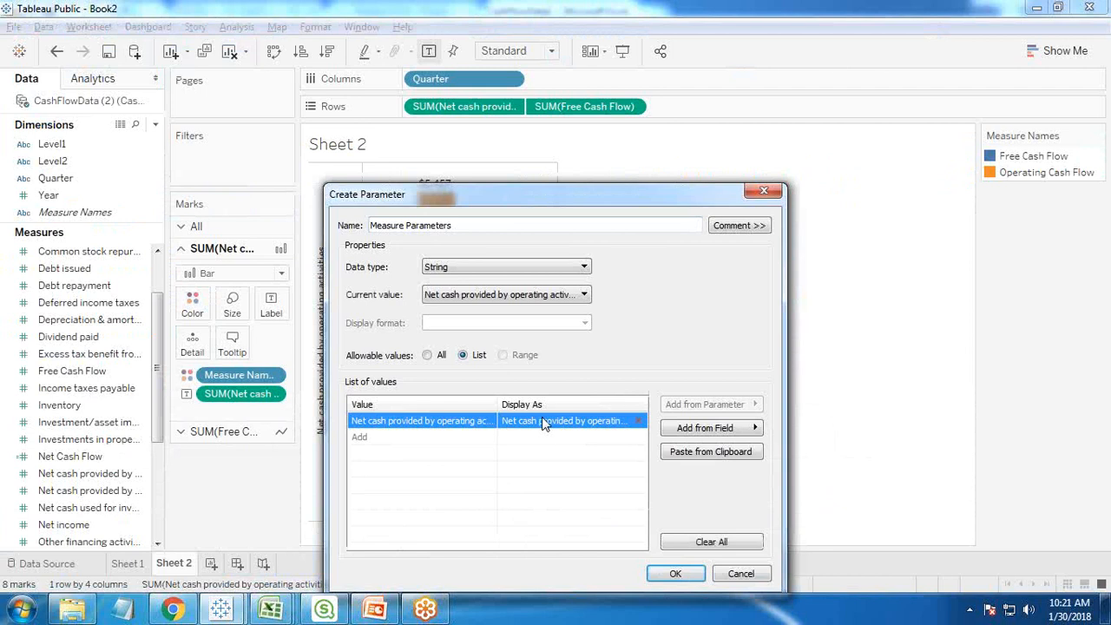
pyautogui.click(541, 420)
pyautogui.write('Operating Activities')
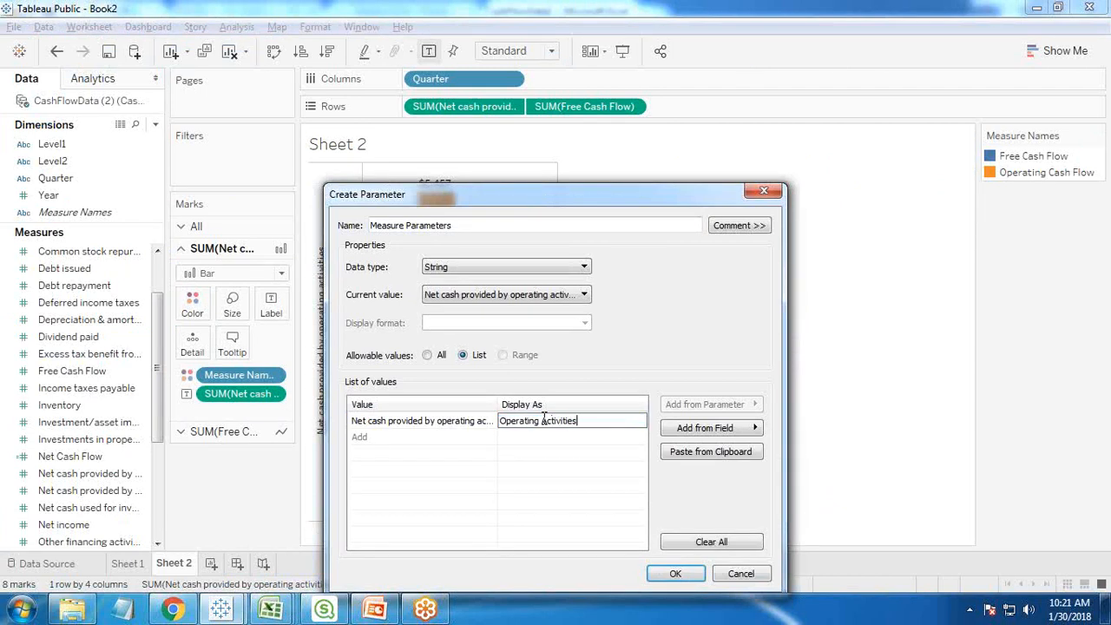
# - Switch to the CashFlowData1 workbook in Excel and copy the header text "Net cash used for investing activities"
pyautogui.click(375, 437)
pyautogui.hotkey('alt', 'Tab')
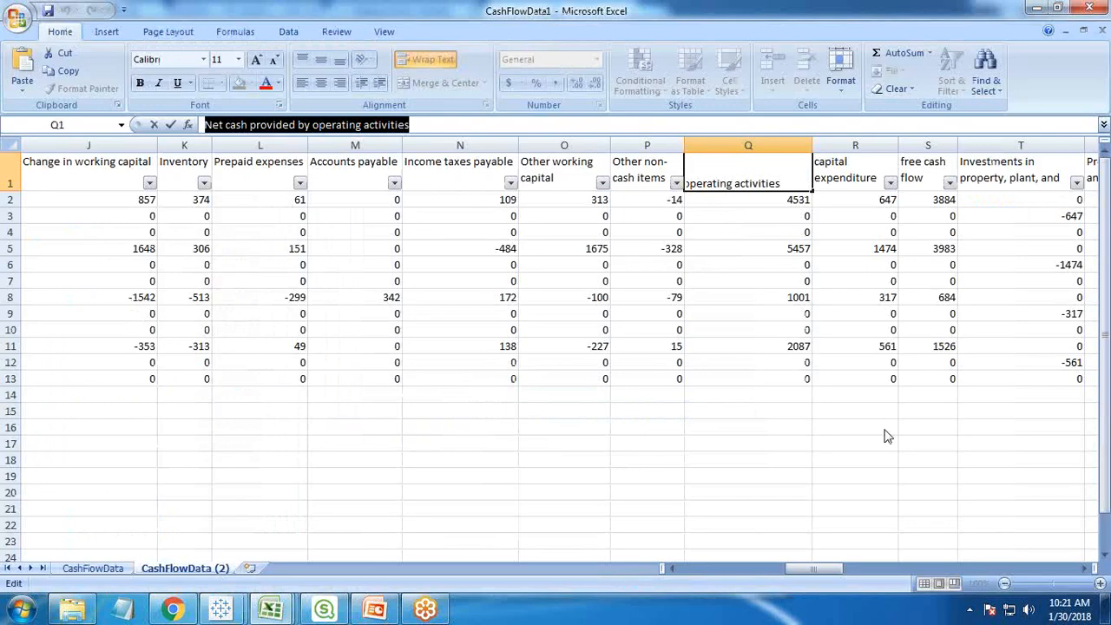
pyautogui.click(1085, 569)
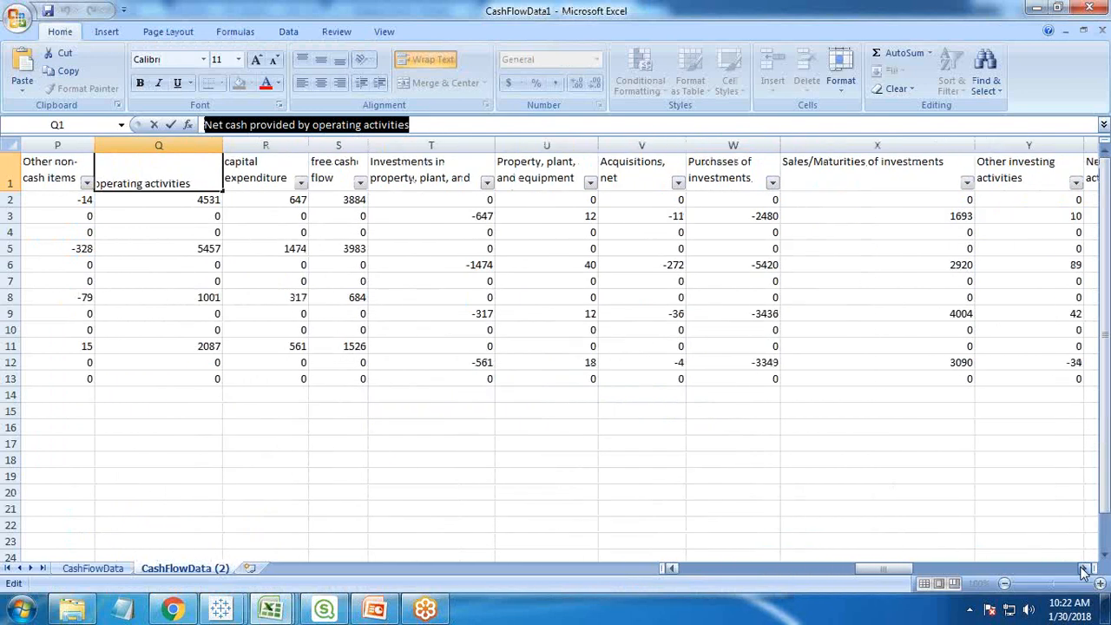
pyautogui.click(1085, 569)
pyautogui.click(851, 169)
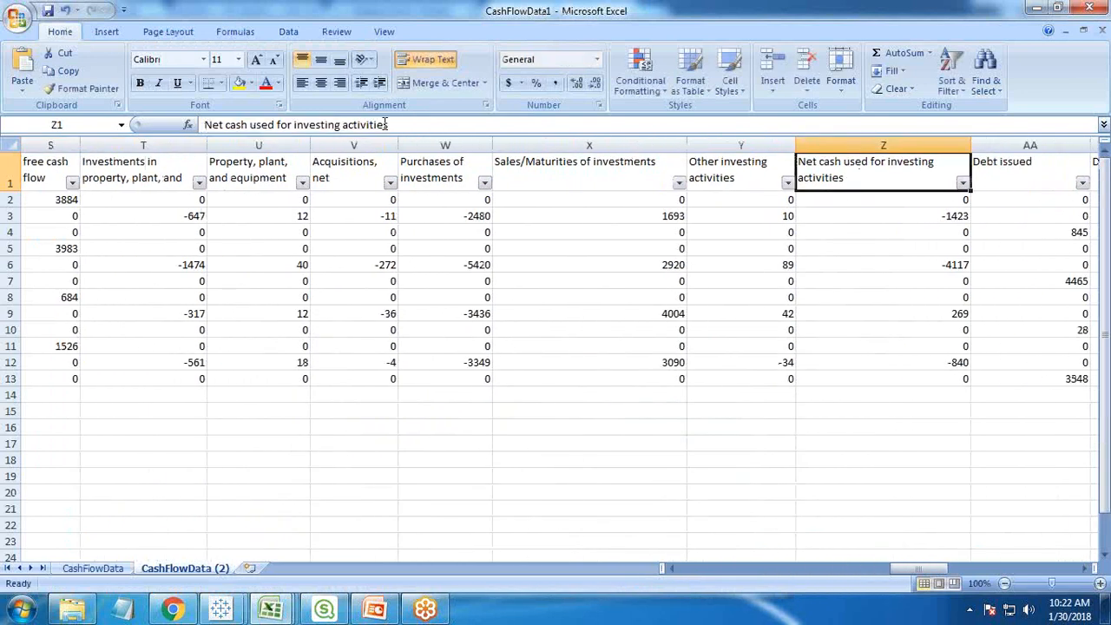
pyautogui.moveTo(384, 124); pyautogui.dragTo(121, 125)
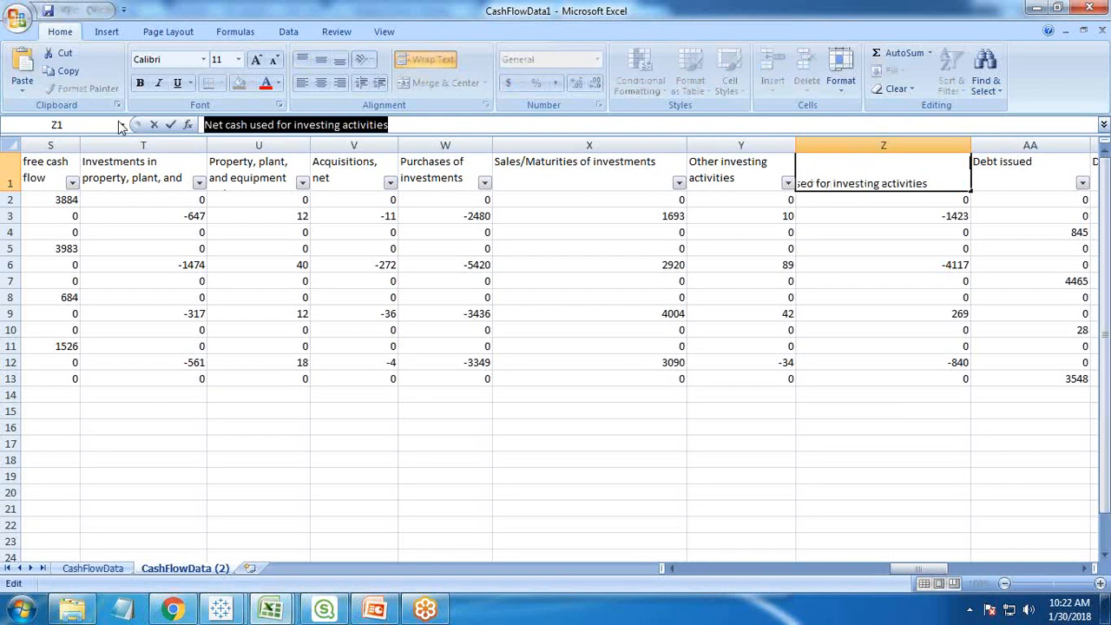
pyautogui.hotkey('ctrl', 'c')
# - Back in Tableau, add the copied investing header as the parameter's second list value and display it as Investing Activities
pyautogui.hotkey('alt', 'Tab')
pyautogui.click(413, 436)
pyautogui.hotkey('ctrl', 'v')
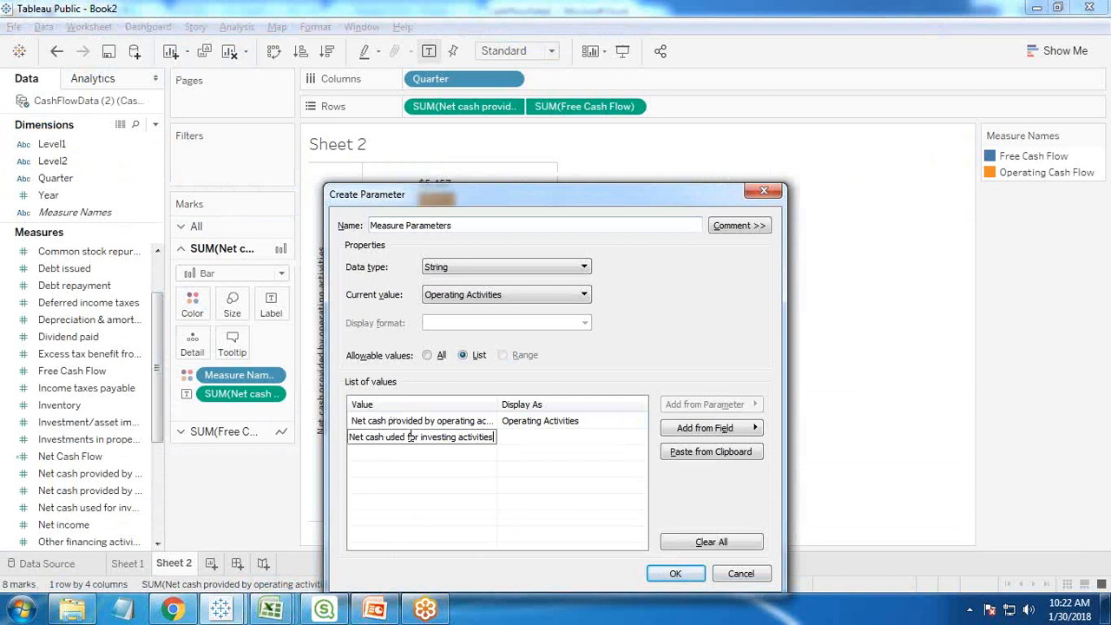
pyautogui.press('Tab')
pyautogui.write('Investing')
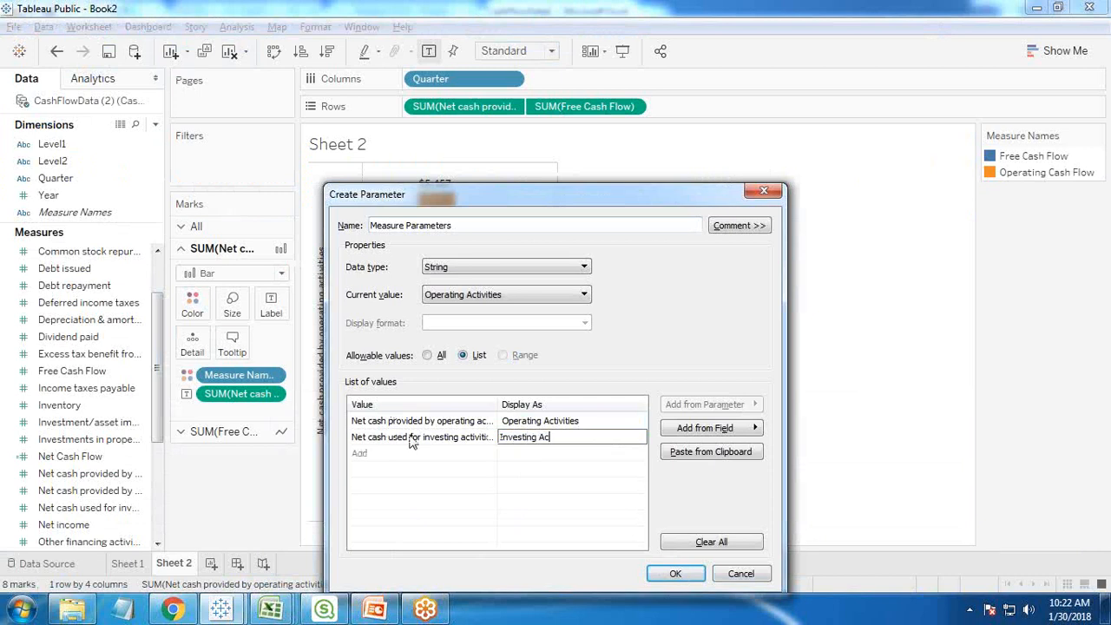
pyautogui.write(' Activities')
pyautogui.press('Return')
# - Switch to the CashFlowData1 workbook and copy the header text "Net cash provided by (used for) financing activities"
pyautogui.hotkey('alt', 'Tab')
pyautogui.click(1085, 570)
pyautogui.click(1085, 571)
pyautogui.click(1084, 570)
pyautogui.click(1085, 570)
pyautogui.doubleClick(1085, 570)
pyautogui.doubleClick(1084, 570)
pyautogui.doubleClick(1085, 570)
pyautogui.click(1084, 570)
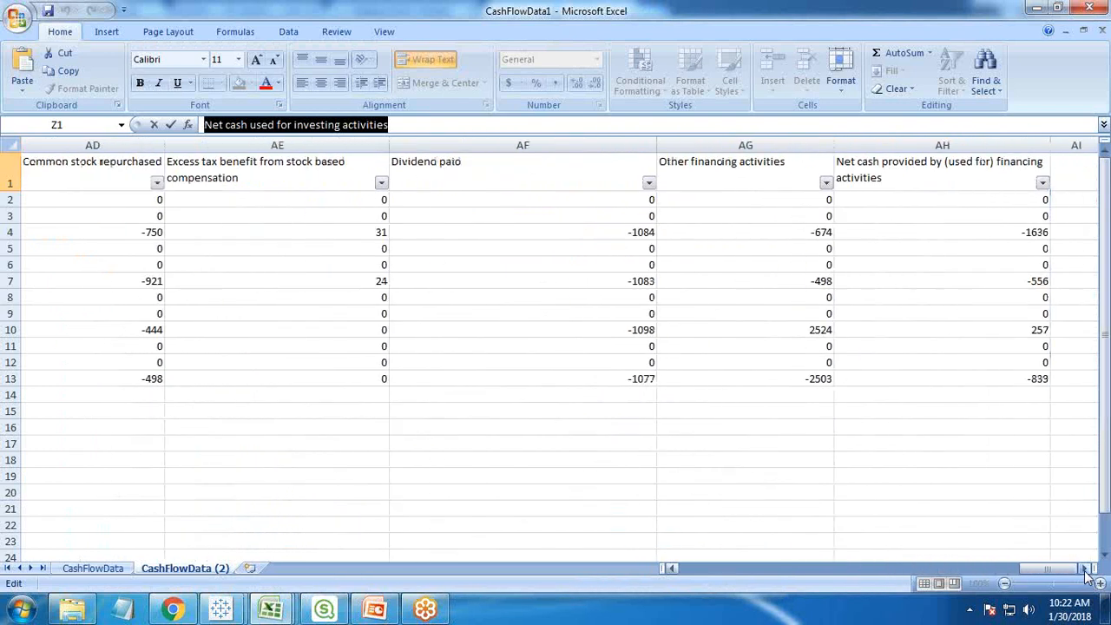
pyautogui.doubleClick(1085, 570)
pyautogui.click(503, 168)
pyautogui.moveTo(459, 124); pyautogui.dragTo(205, 124)
pyautogui.hotkey('ctrl', 'c')
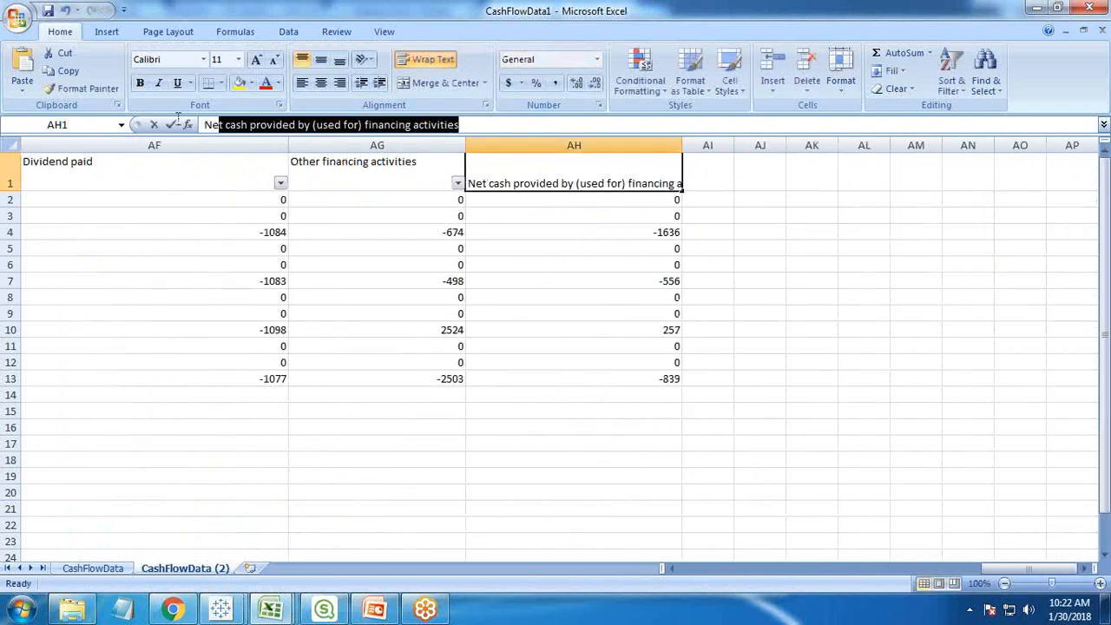
# - Back in Tableau, add the copied financing header as the third list value and display it as Financing Activities
pyautogui.hotkey('alt', 'Tab')
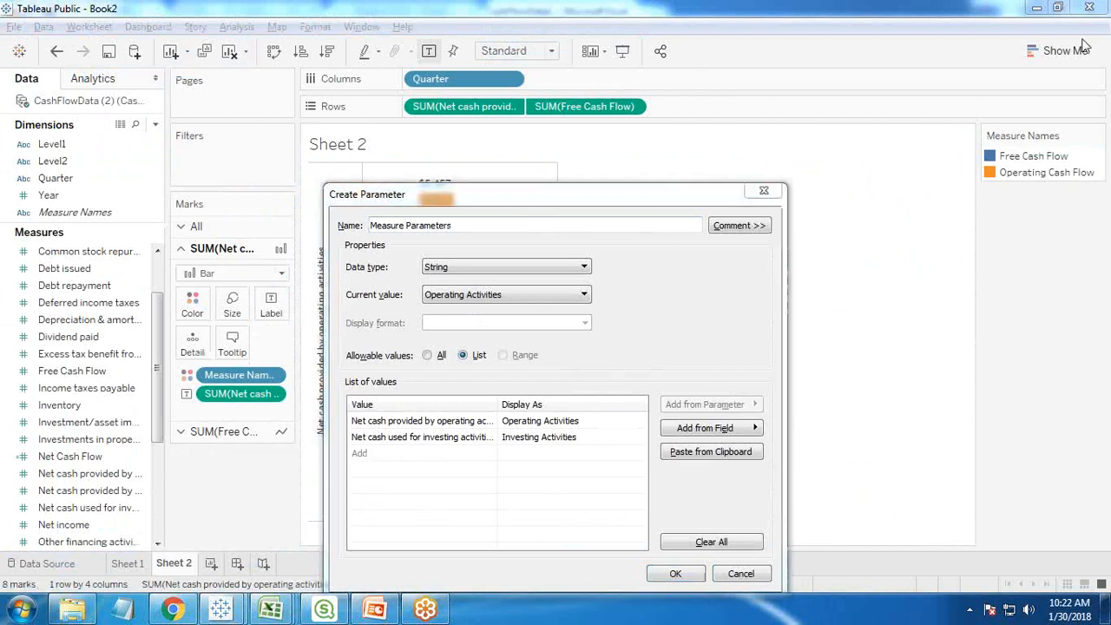
pyautogui.click(381, 453)
pyautogui.hotkey('ctrl', 'v')
pyautogui.press('Return')
pyautogui.click(536, 454)
pyautogui.write('Fi')
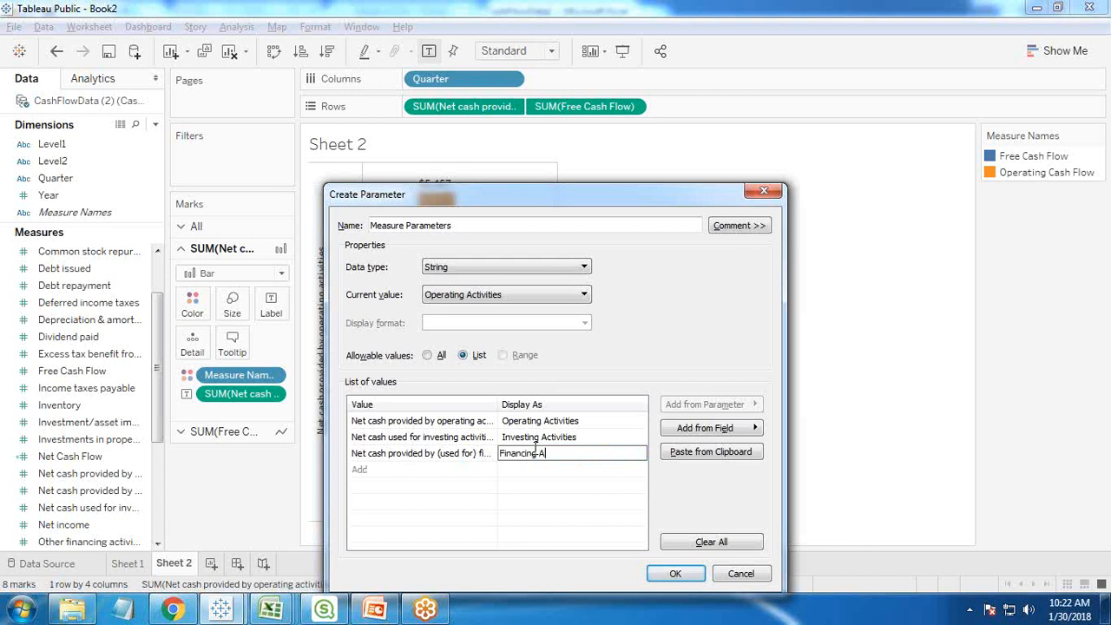
pyautogui.click(588, 513)
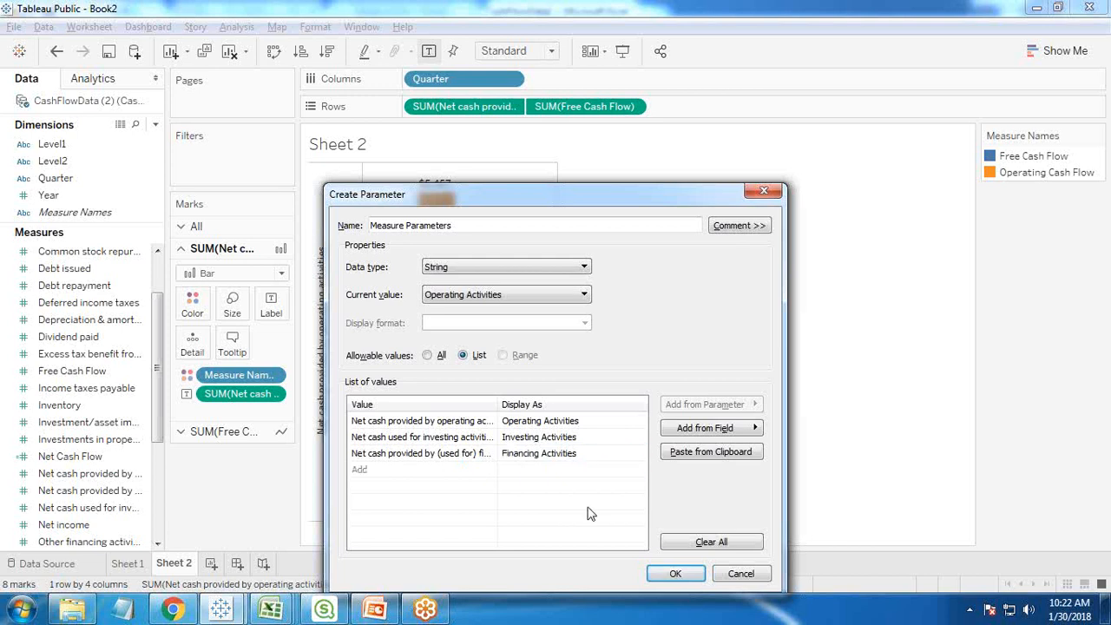
# - Try Investing Activities as the parameter's current value and return it to Operating Activities
pyautogui.click(471, 297)
pyautogui.click(471, 297)
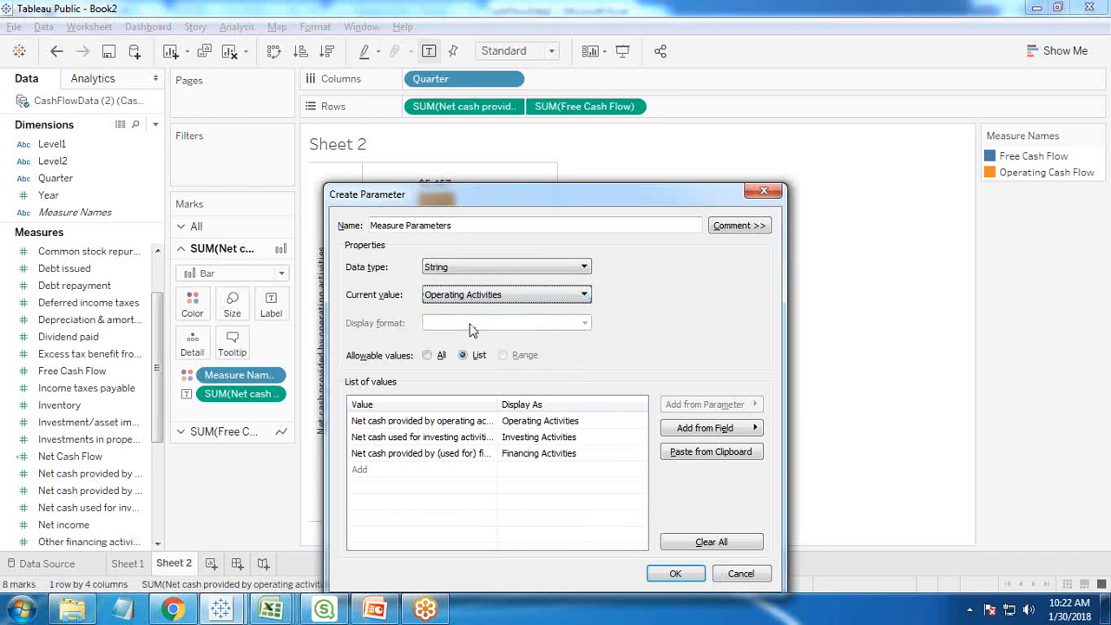
pyautogui.click(472, 298)
pyautogui.click(465, 341)
pyautogui.click(469, 293)
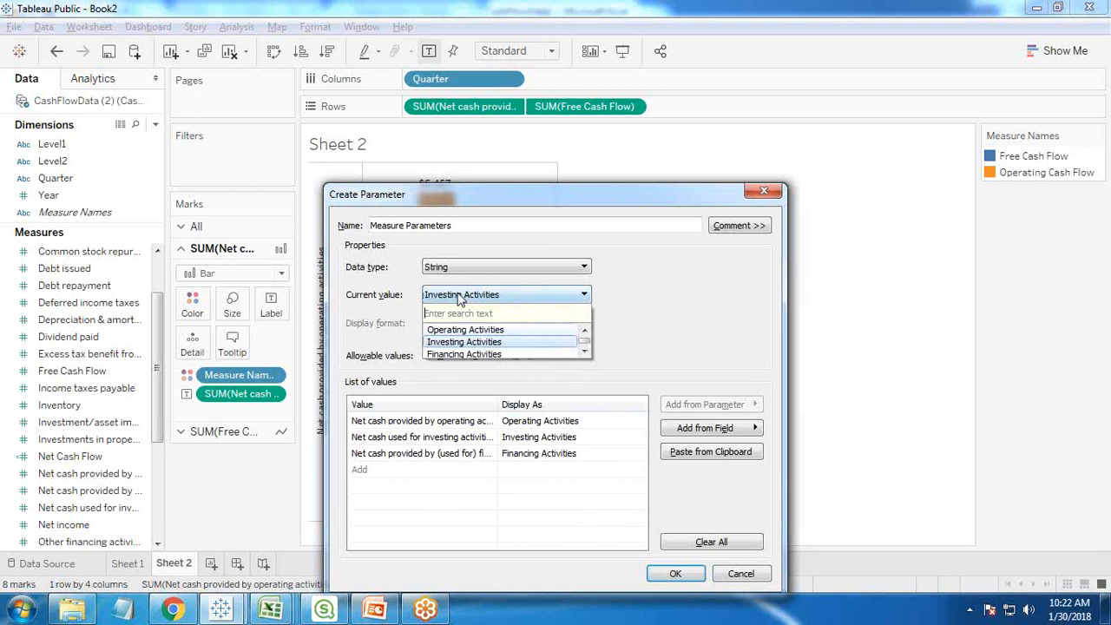
pyautogui.click(460, 330)
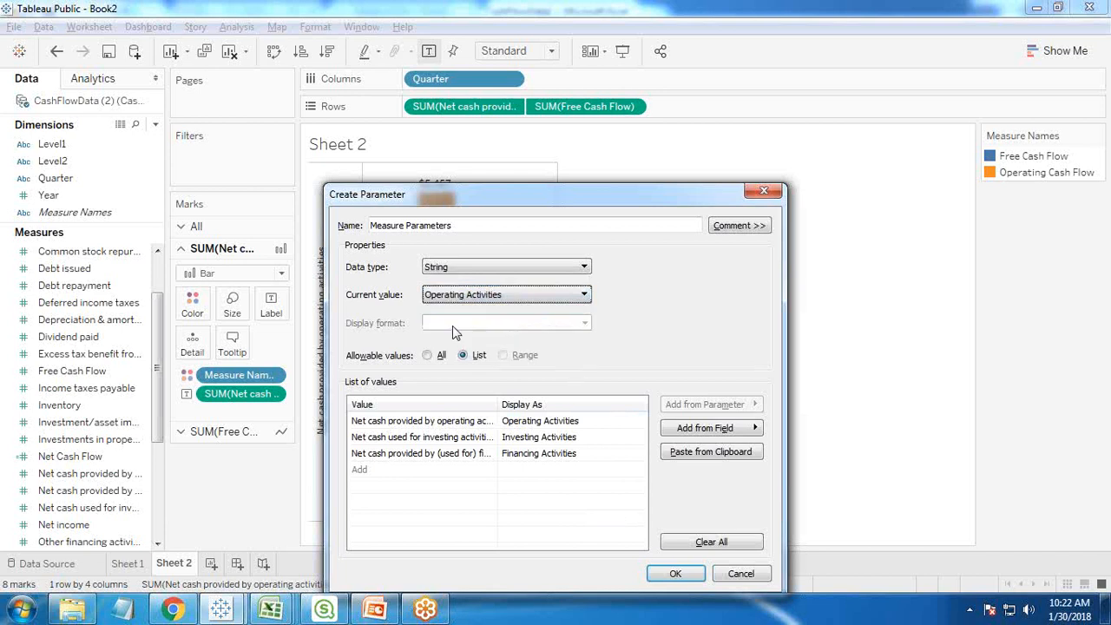
# - Create the Measure Parameters parameter and enlarge the Parameters area of the data pane
pyautogui.click(673, 576)
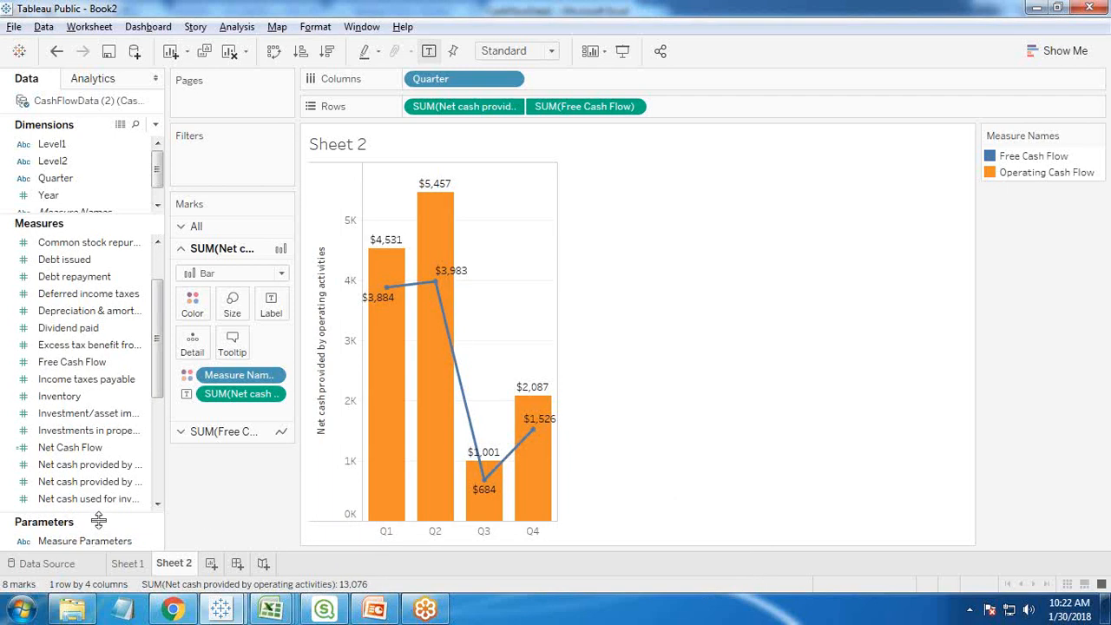
pyautogui.moveTo(98, 522); pyautogui.dragTo(84, 453)
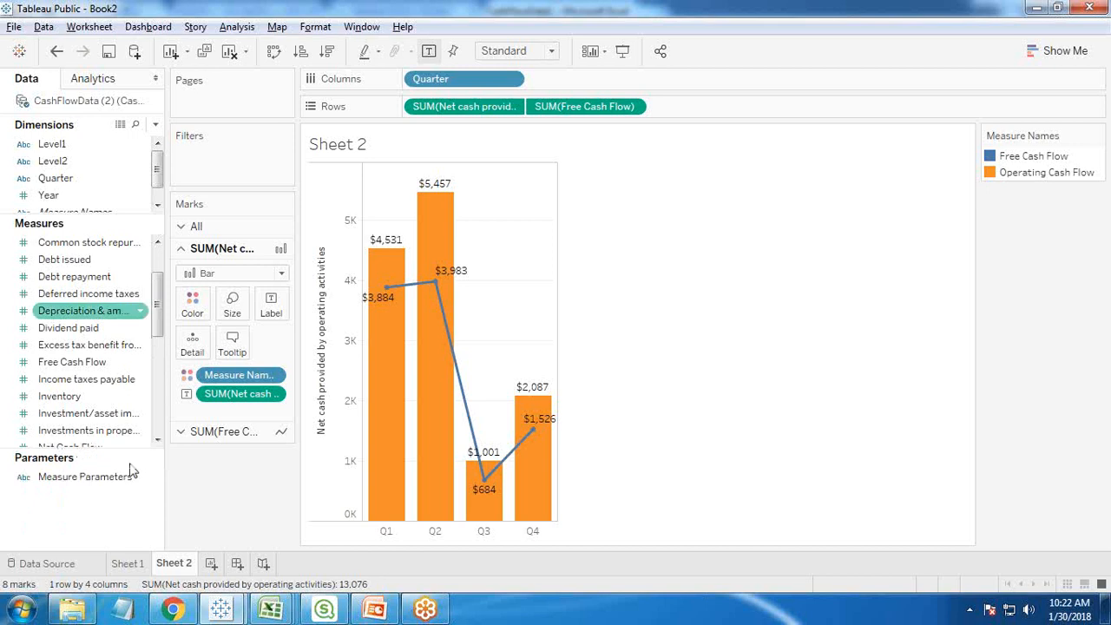
# - Start a new calculated field and name it Measure Selection
pyautogui.click(155, 125)
pyautogui.click(118, 142)
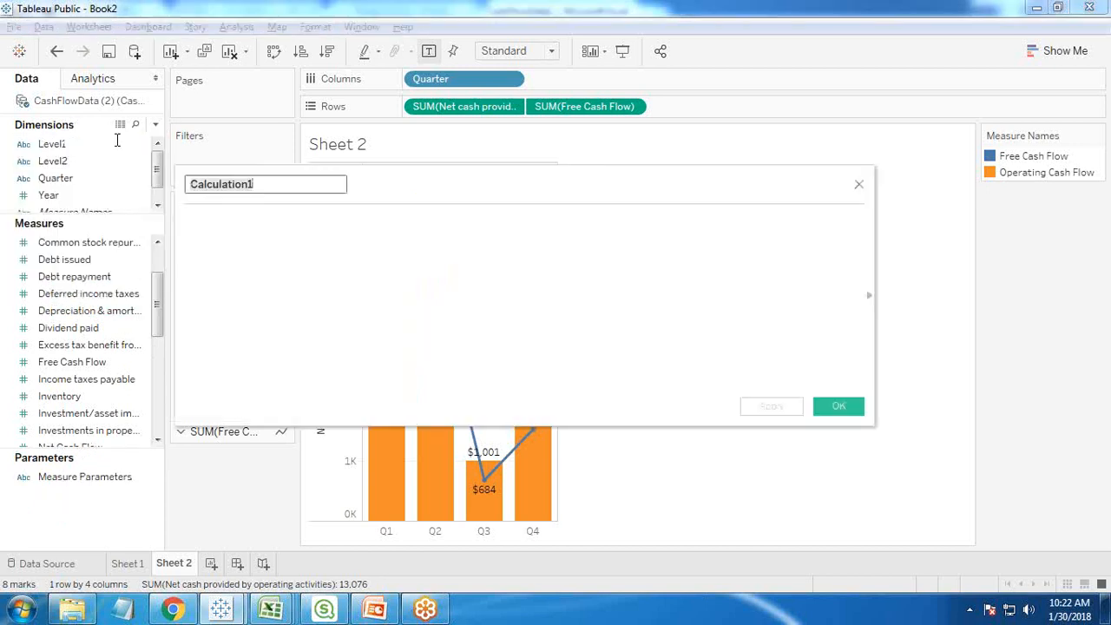
pyautogui.write('Measu')
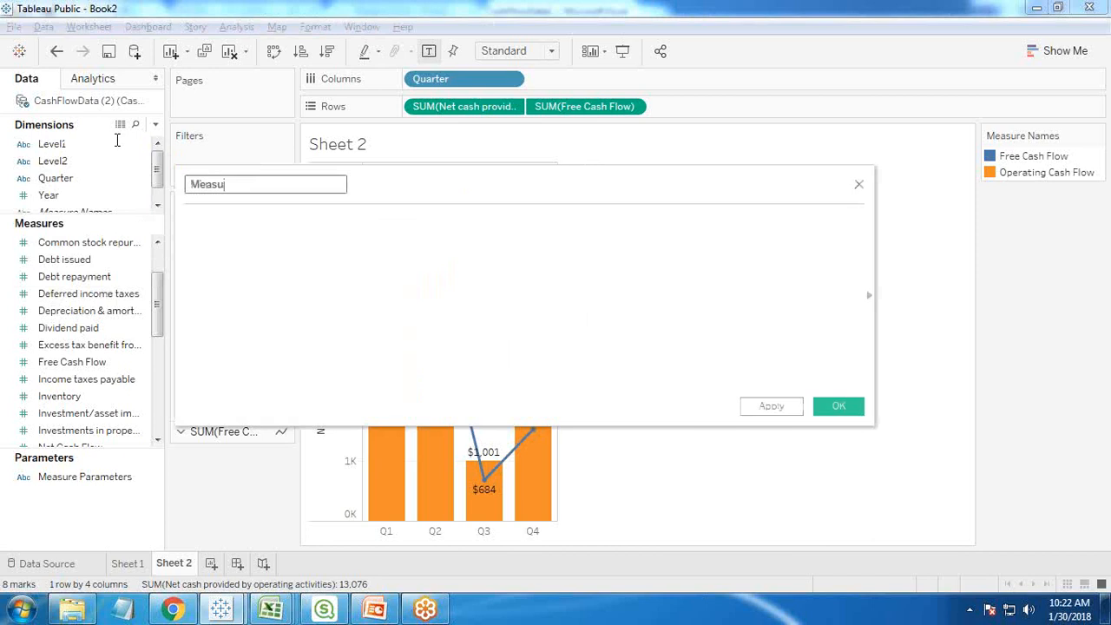
pyautogui.write('re Select6ionion')
# - Begin the formula with an if condition comparing [Measure Parameters] to an empty pair of double quotes
pyautogui.click(249, 240)
pyautogui.write('if me')
pyautogui.press('Return')
pyautogui.write('="')
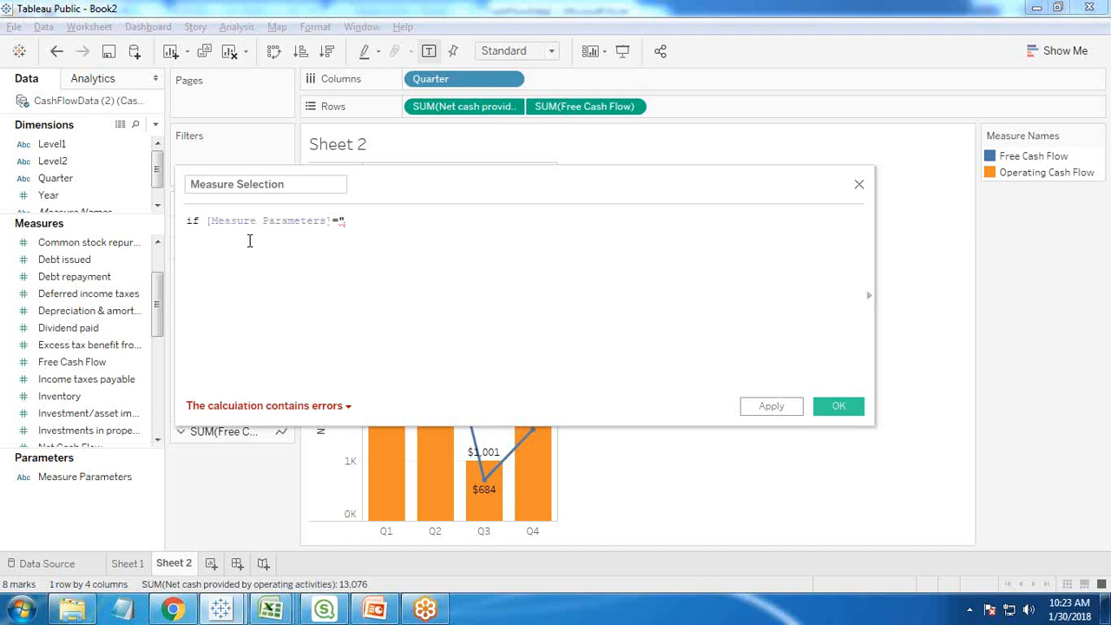
pyautogui.write('"')
# - Switch to the CashFlowData1 workbook and copy the header text "Net cash provided by operating activities", keeping the cell's original text
pyautogui.moveTo(271, 610)
pyautogui.click(249, 546)
pyautogui.click(280, 611)
pyautogui.click(138, 522)
pyautogui.moveTo(1033, 569); pyautogui.dragTo(696, 575)
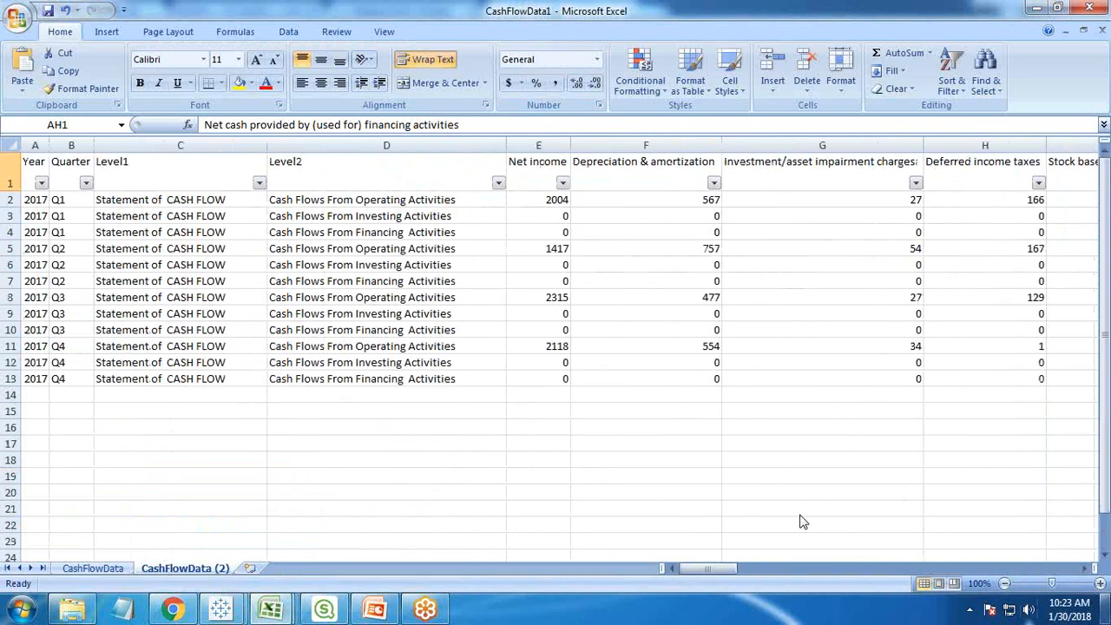
pyautogui.click(1085, 568)
pyautogui.click(1085, 568)
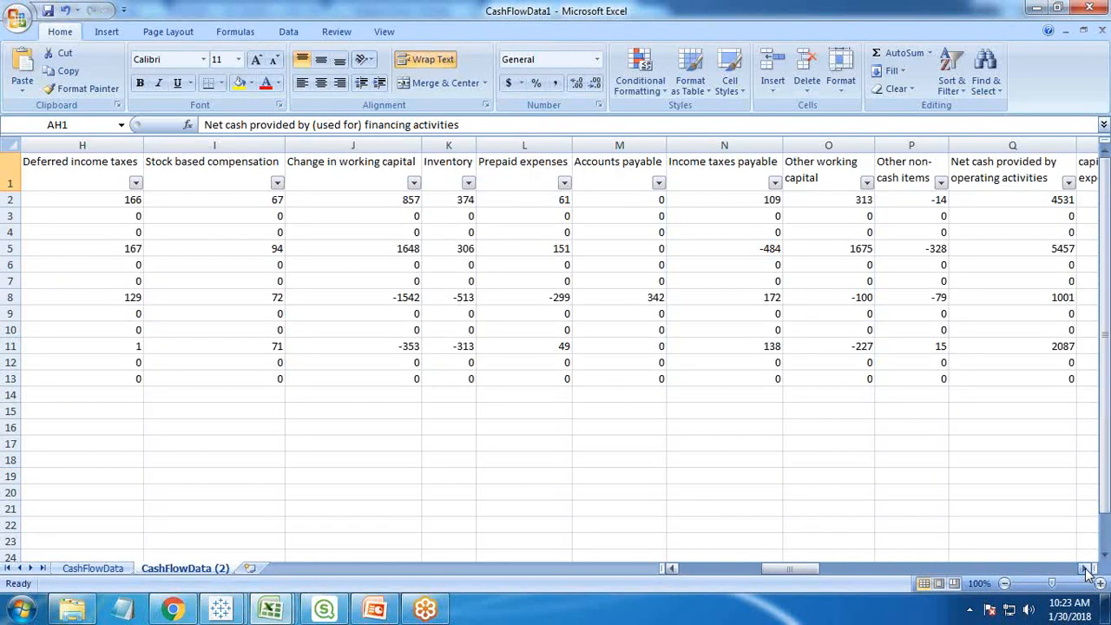
pyautogui.click(731, 178)
pyautogui.moveTo(431, 125); pyautogui.dragTo(117, 121)
pyautogui.hotkey('ctrl', 'v')
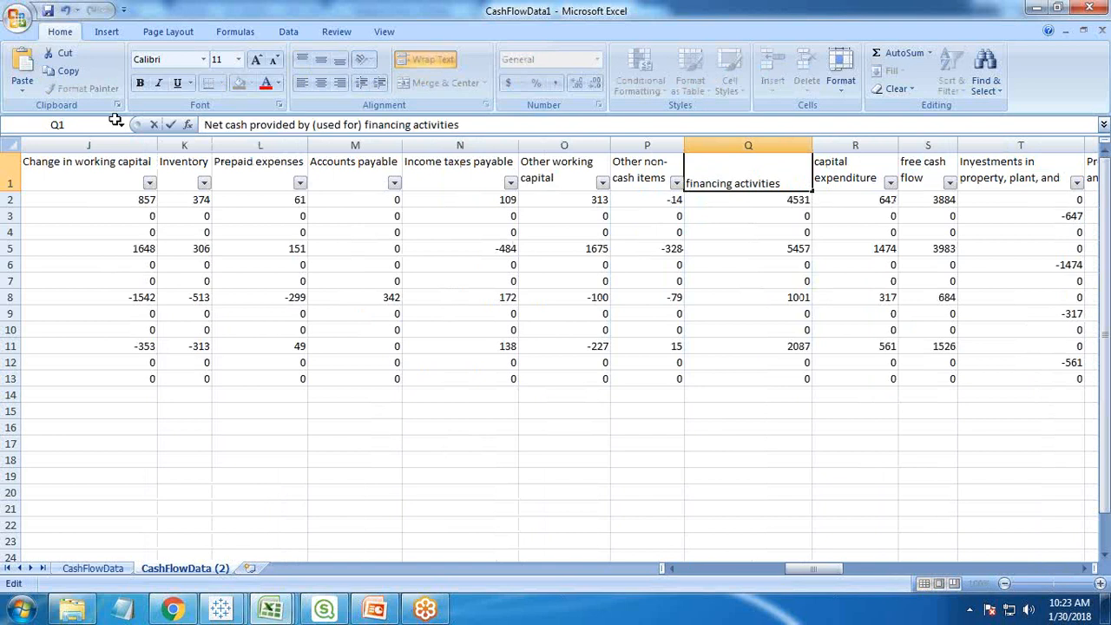
pyautogui.hotkey('ctrl', 'z')
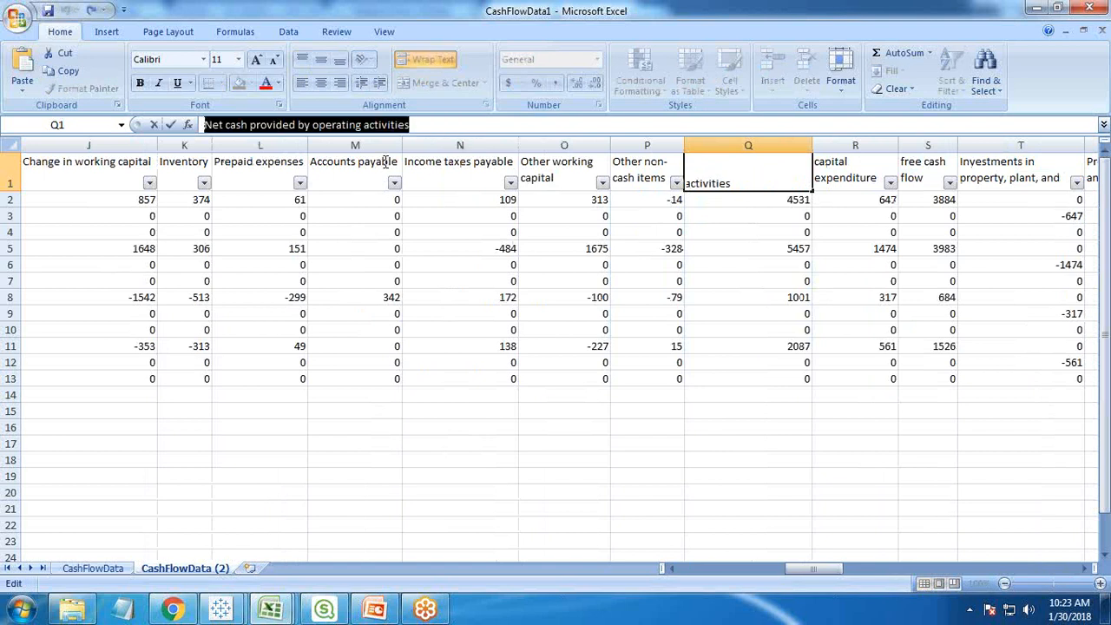
# - Back in Tableau, insert the copied name between the quotes and add then with the field [Net cash provided by operating activities]
pyautogui.hotkey('alt', 'Tab')
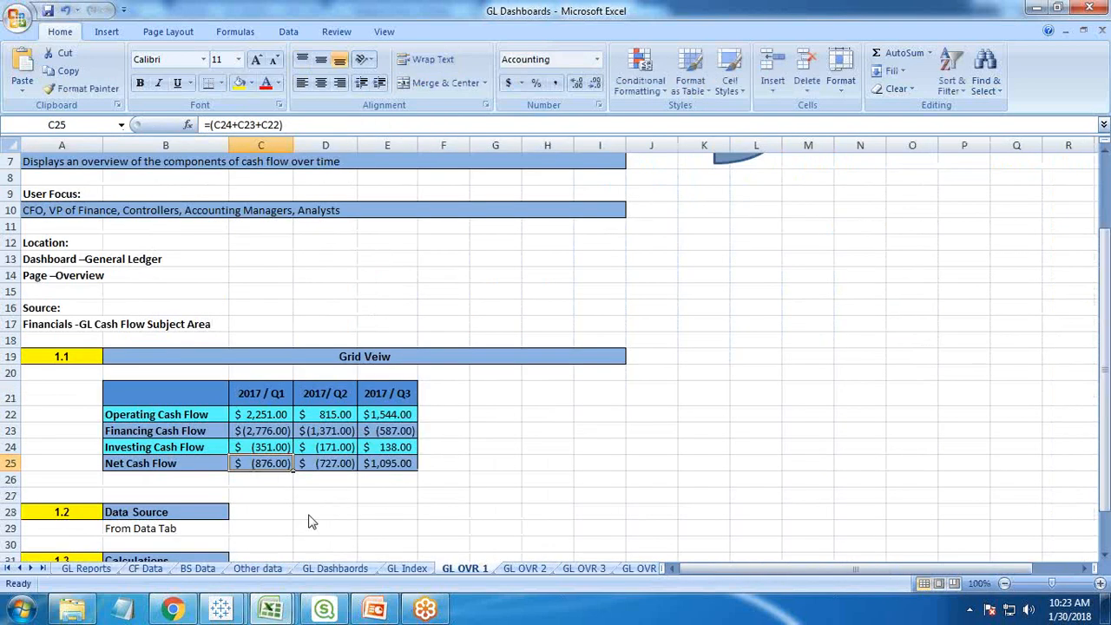
pyautogui.click(232, 613)
pyautogui.write('Net cash provided by operating activities')
pyautogui.click(640, 221)
pyautogui.write('then')
pyautogui.press('Return')
pyautogui.write('net')
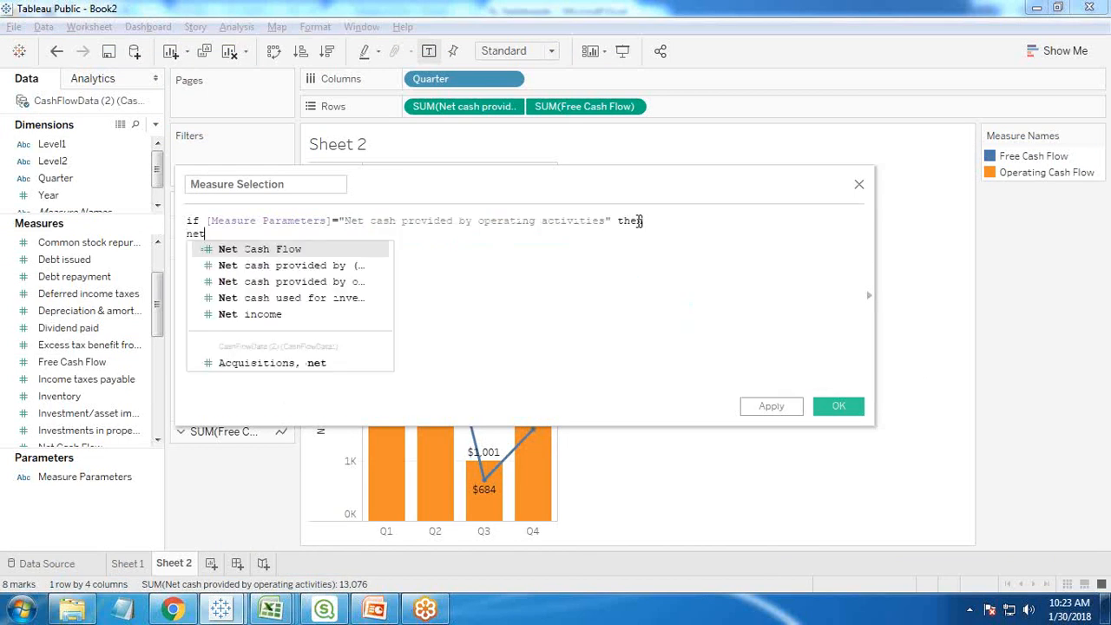
pyautogui.click(303, 281)
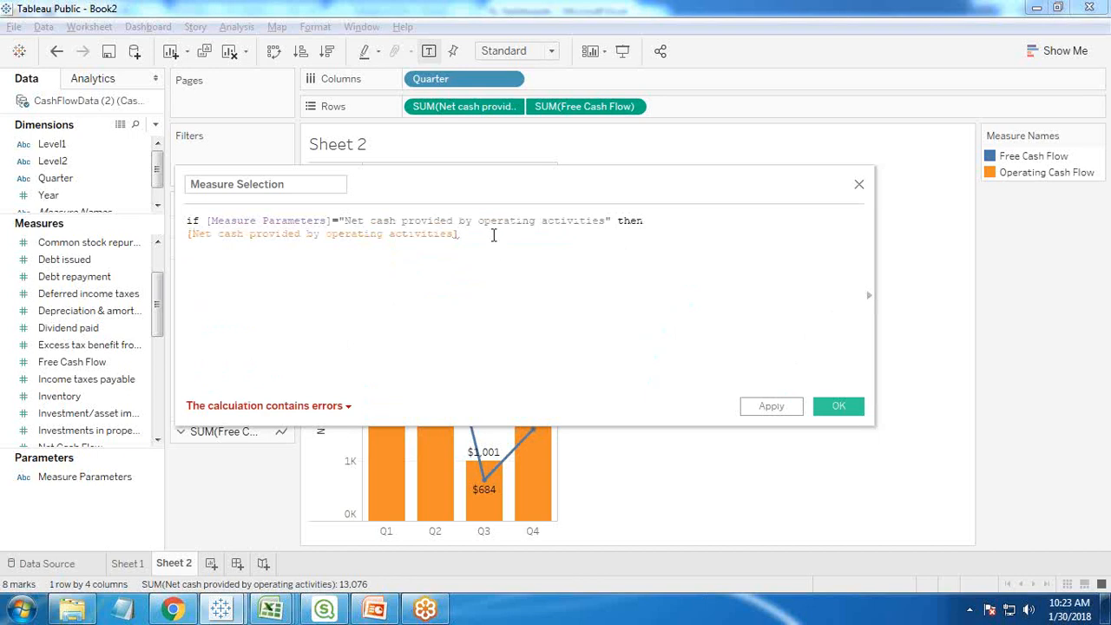
# - Continue the formula with ELSEIF [Measure Parameters]="" then, leaving the quotes empty
pyautogui.write('else')
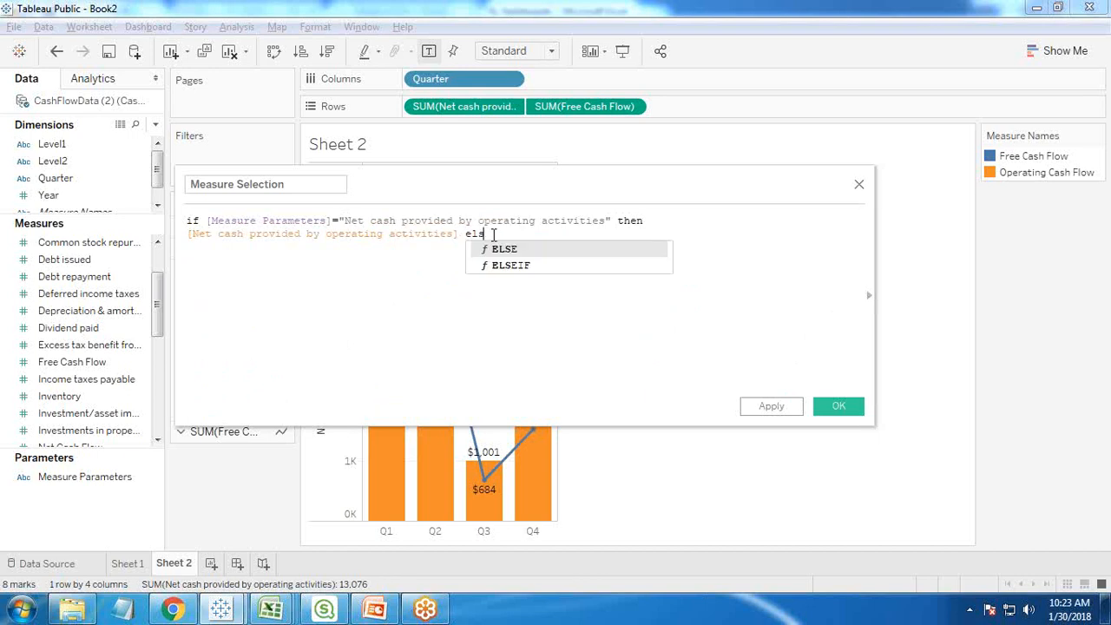
pyautogui.click(509, 265)
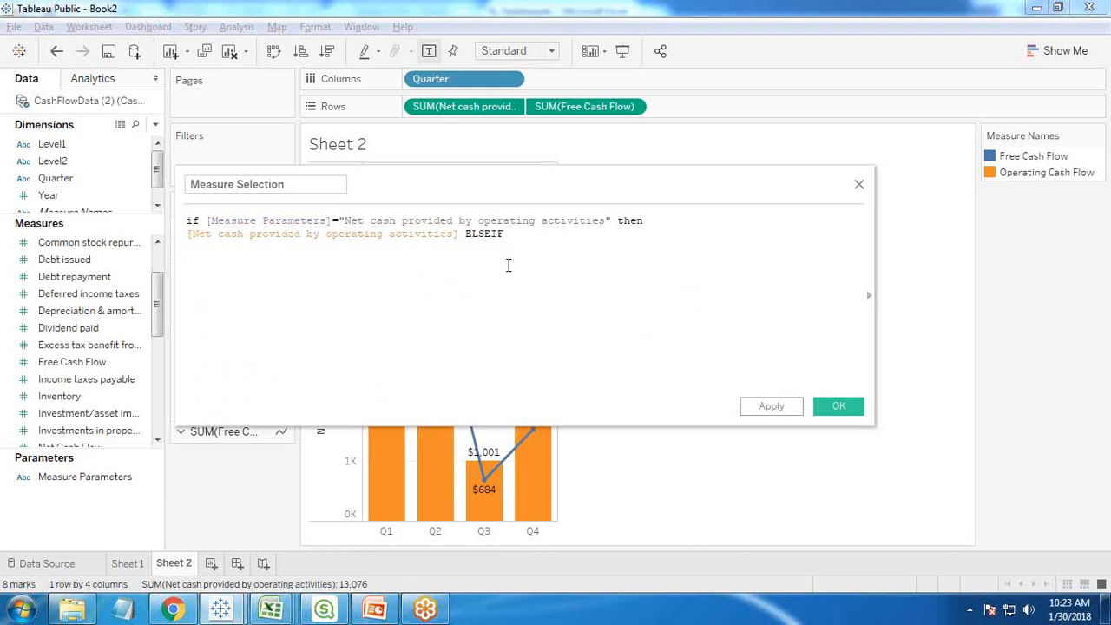
pyautogui.write('mes')
pyautogui.press('BackSpace')
pyautogui.press('BackSpace')
pyautogui.click(576, 314)
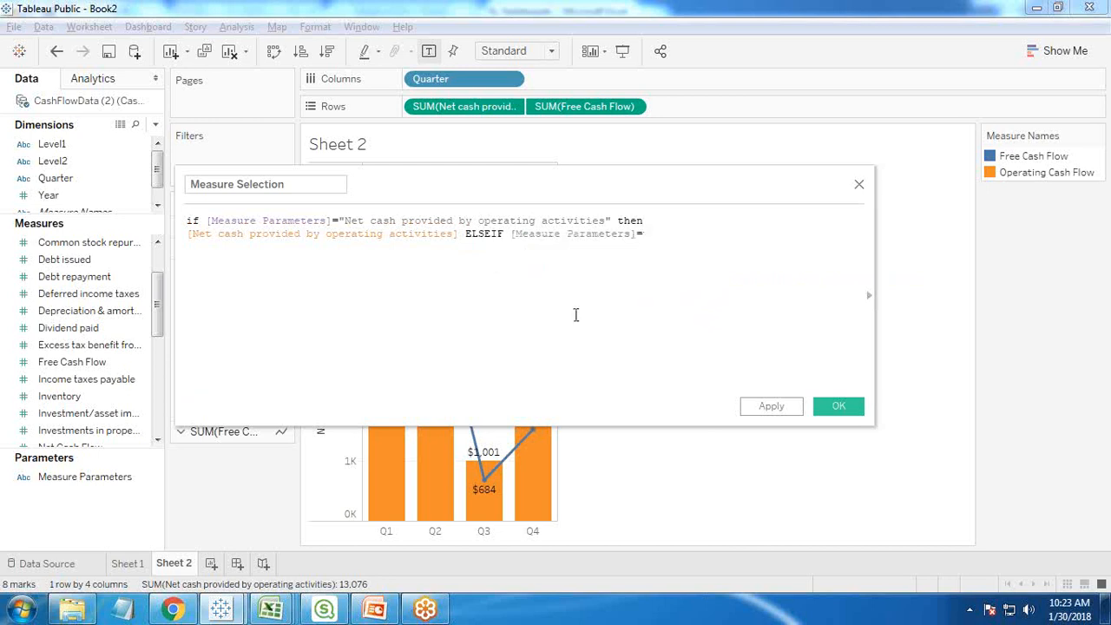
pyautogui.write('="" then ')
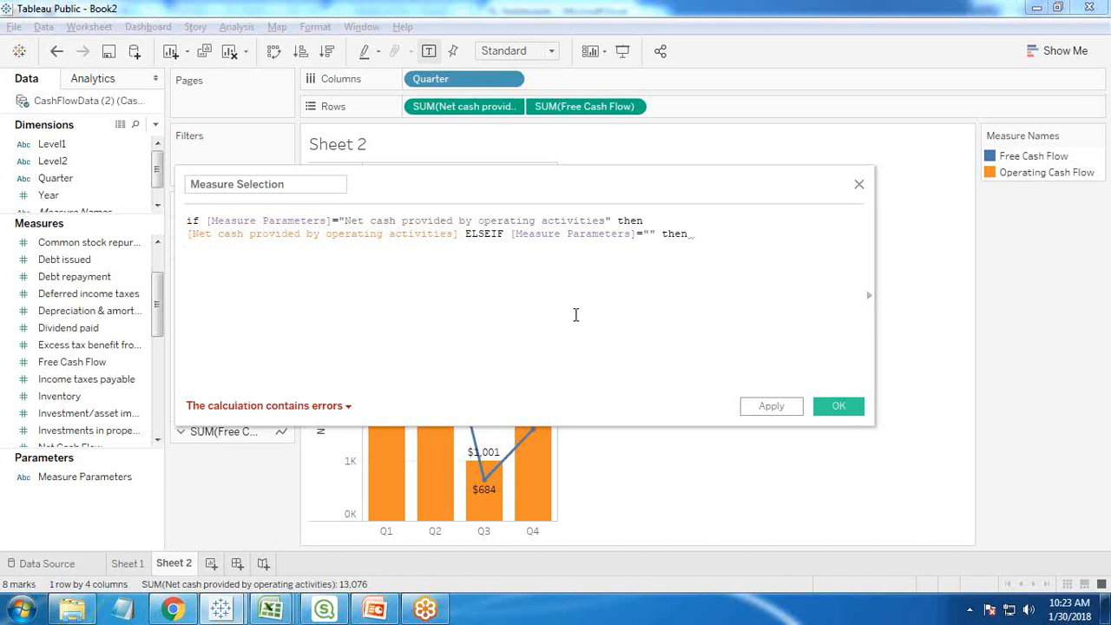
pyautogui.write('net')
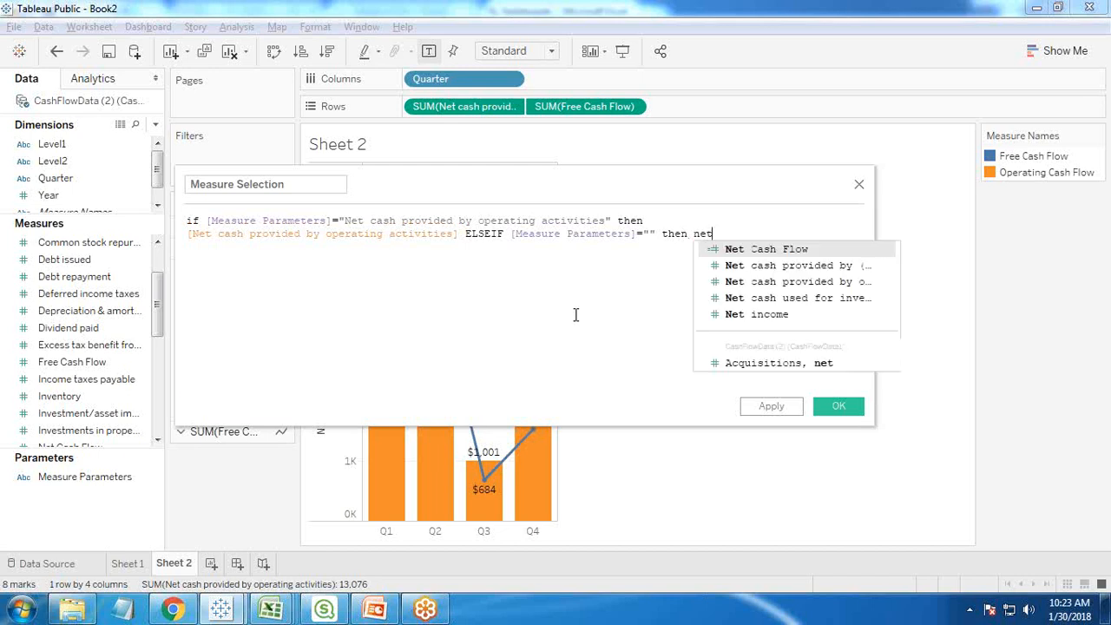
# - Return [Net cash used for investing activities] in the ELSEIF branch, copy its name between the quotes and put then on a new line
pyautogui.click(801, 297)
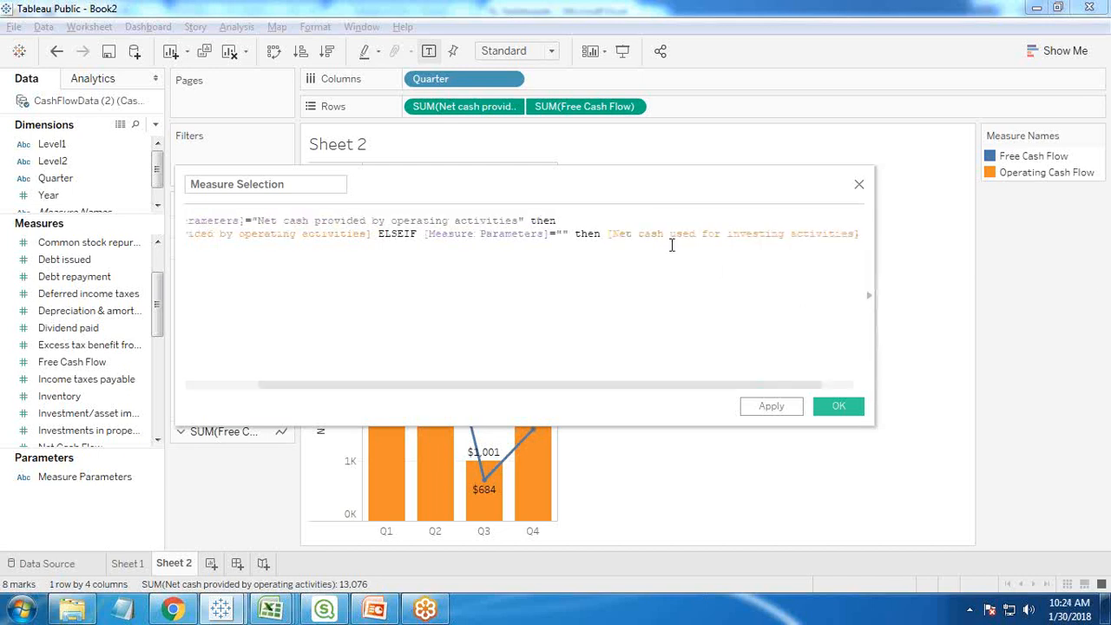
pyautogui.moveTo(620, 235); pyautogui.dragTo(849, 234)
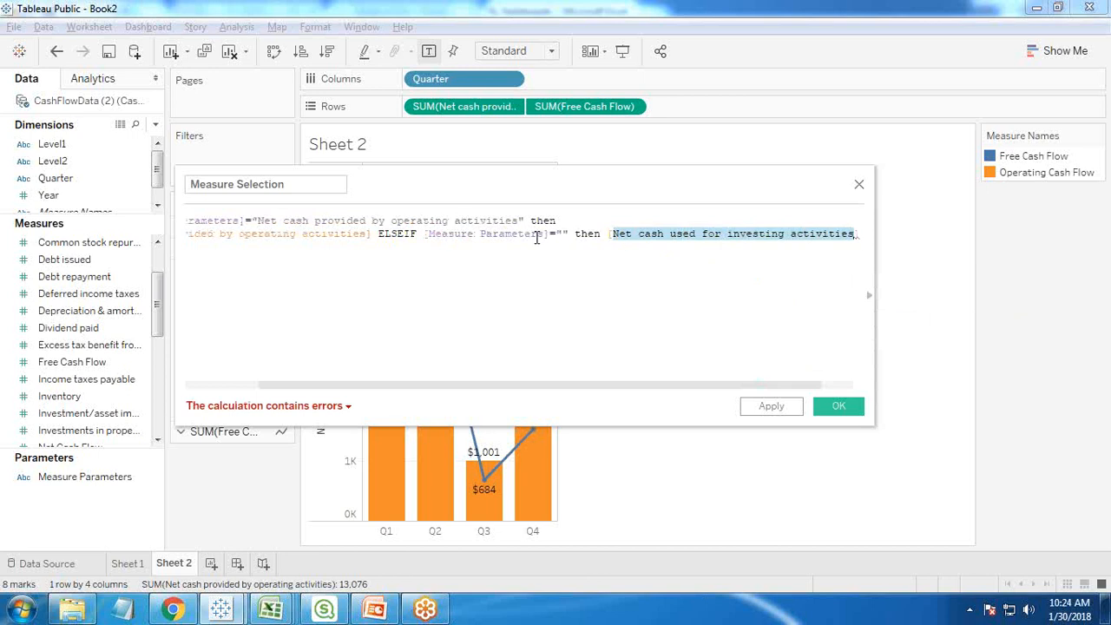
pyautogui.click(563, 233)
pyautogui.write('Net cash used for investing activities')
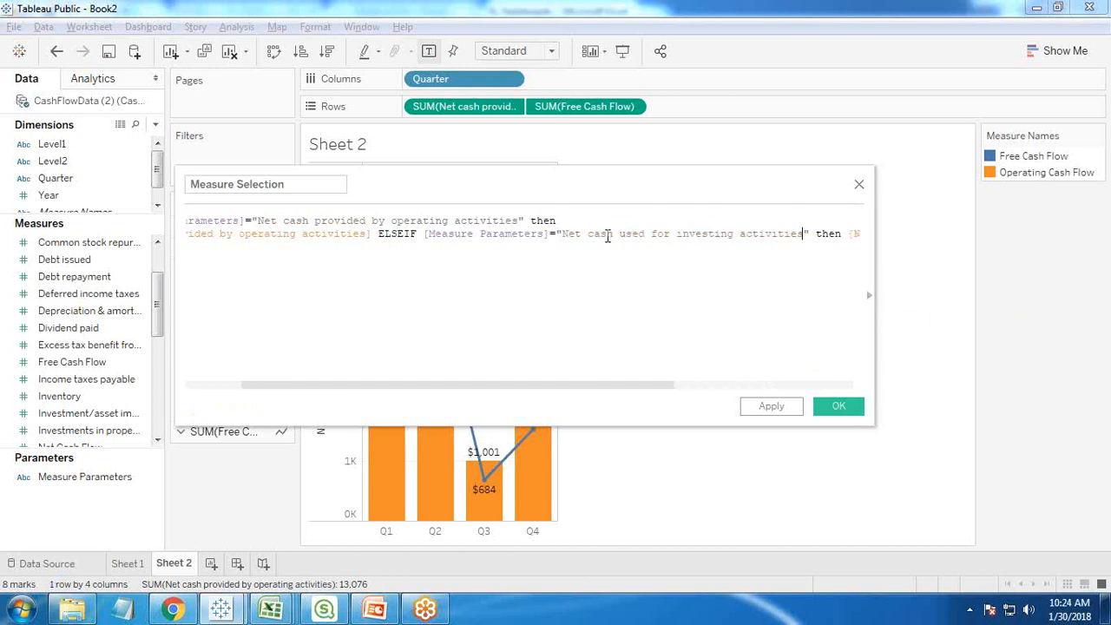
pyautogui.click(817, 233)
pyautogui.press('Return')
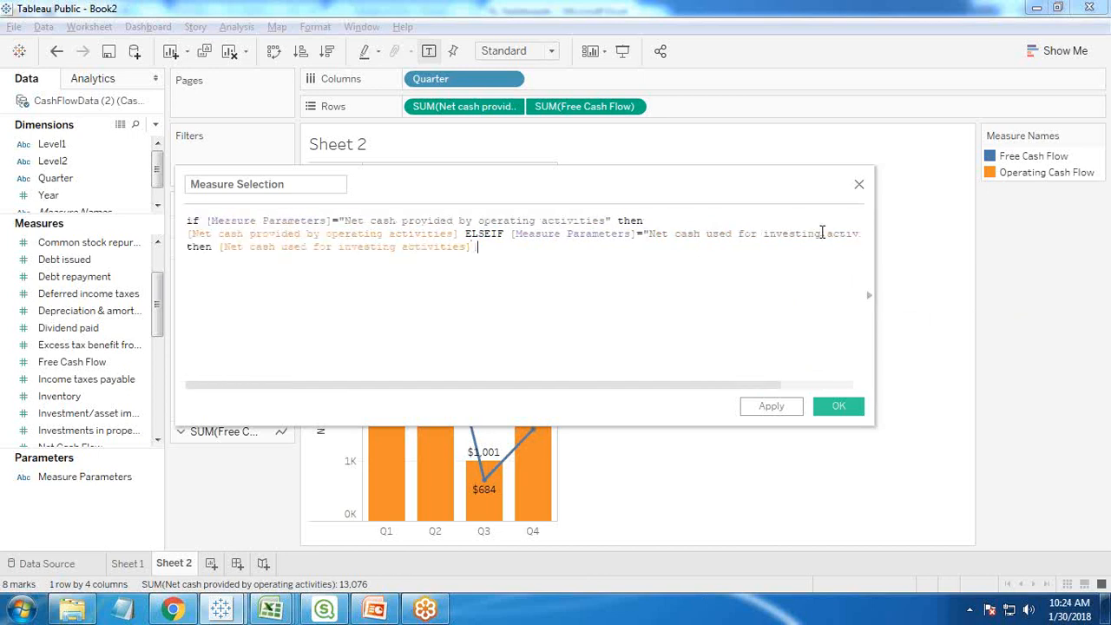
# - Complete the formula with else [Net cash provided by (used for) financing activities] END and save the Measure Selection calculated field
pyautogui.write('else net')
pyautogui.click(643, 276)
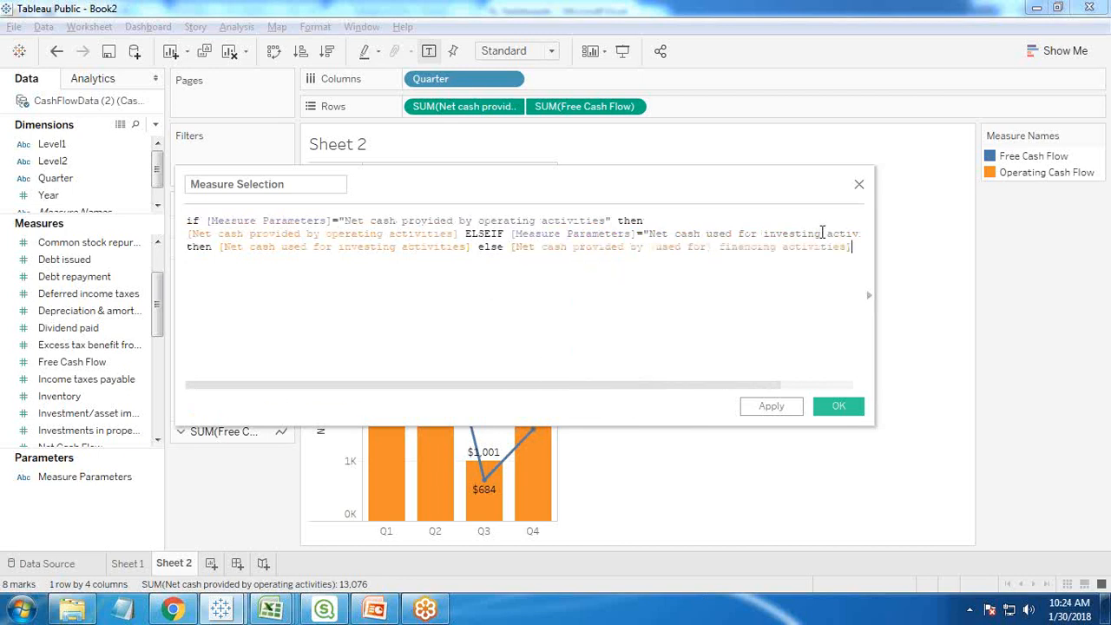
pyautogui.write('END')
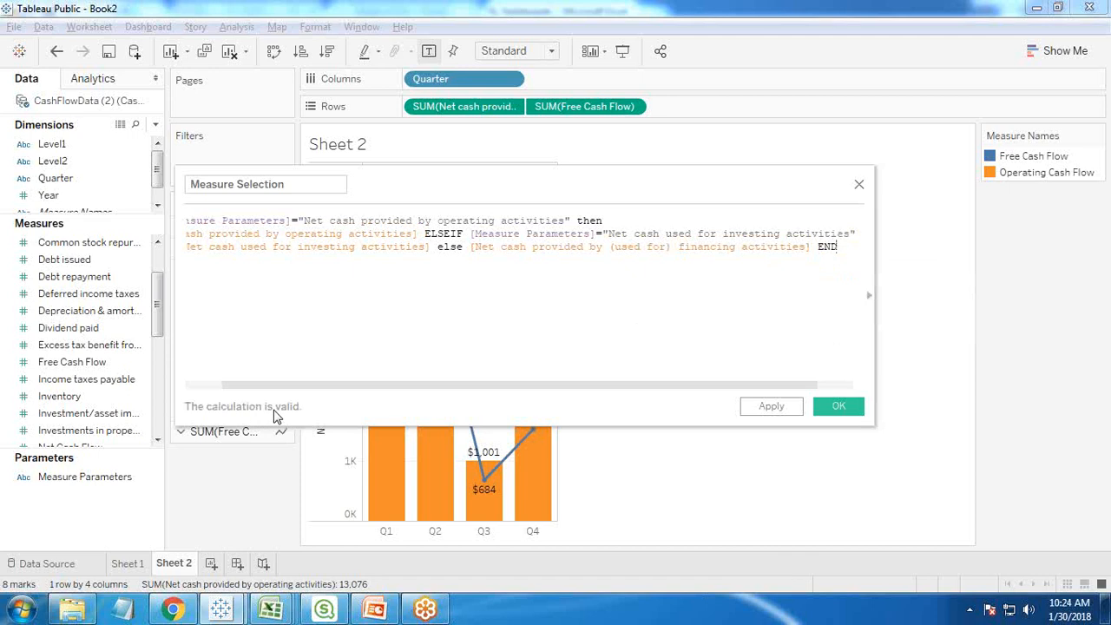
pyautogui.click(835, 410)
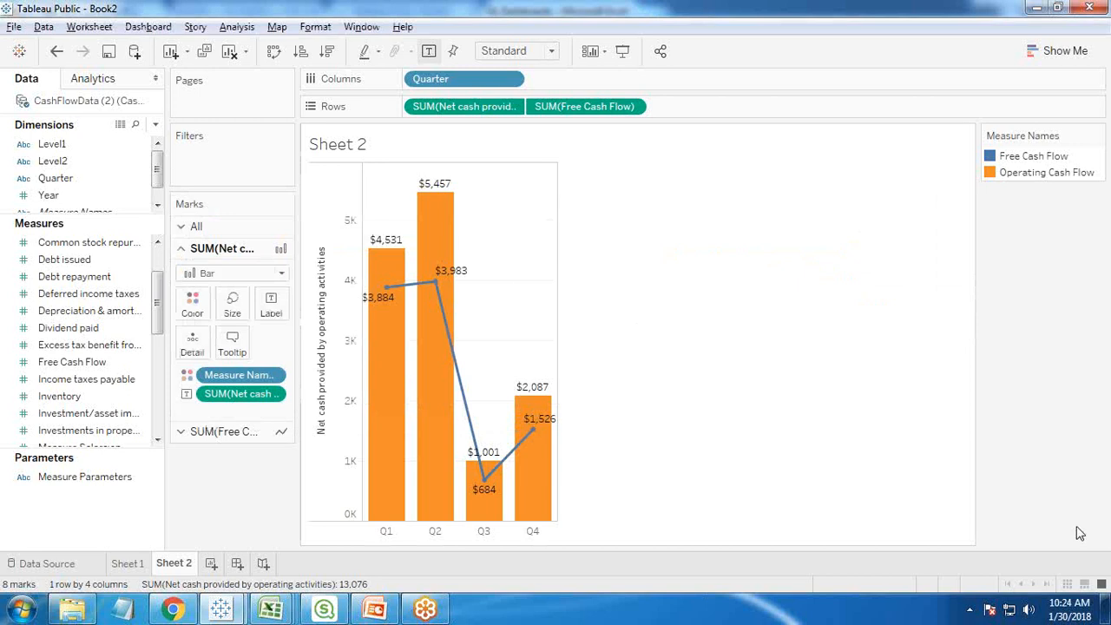
# - Show the control for Measure Parameters and try its Investing and Financing Activities options, ending on Operating Activities
pyautogui.rightClick(99, 479)
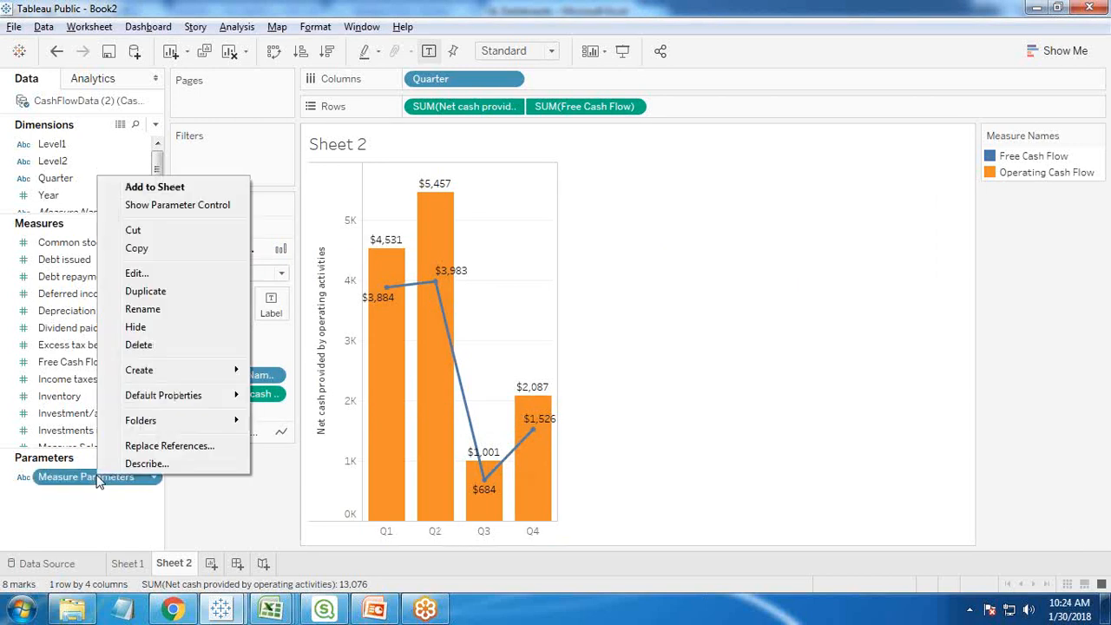
pyautogui.click(177, 205)
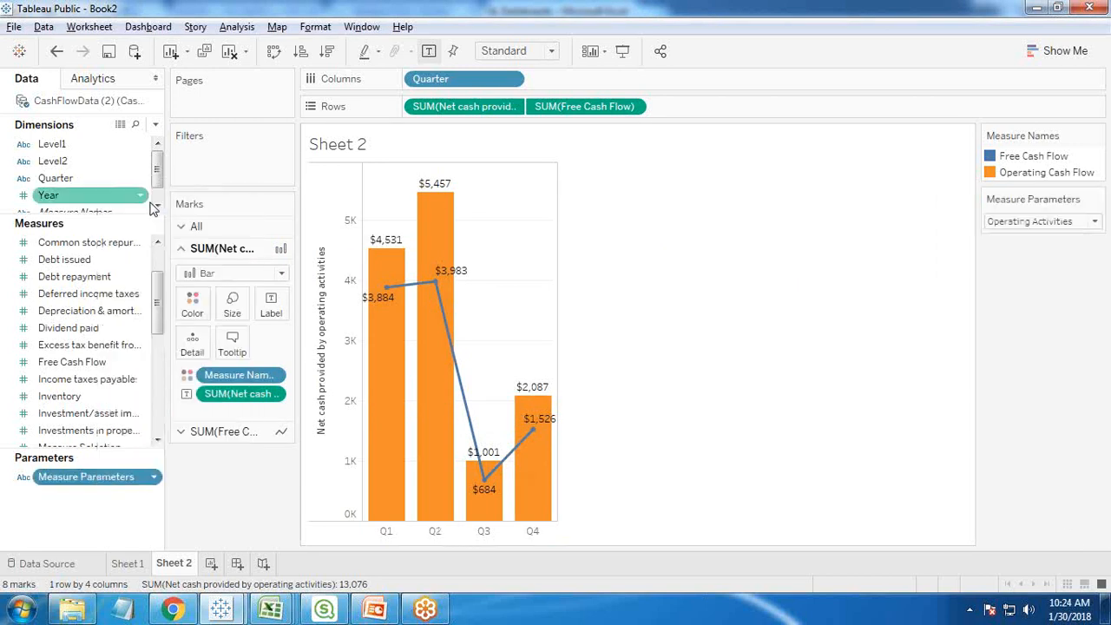
pyautogui.click(1087, 221)
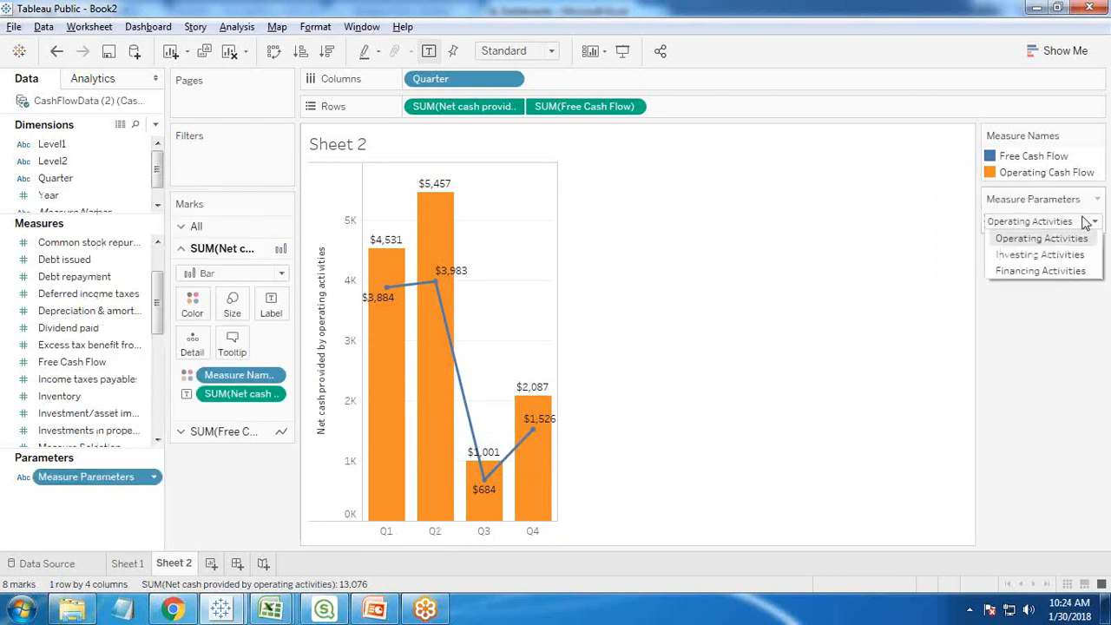
pyautogui.click(1034, 243)
pyautogui.click(1026, 224)
pyautogui.click(1028, 244)
pyautogui.click(1024, 226)
pyautogui.click(1024, 254)
pyautogui.click(1017, 227)
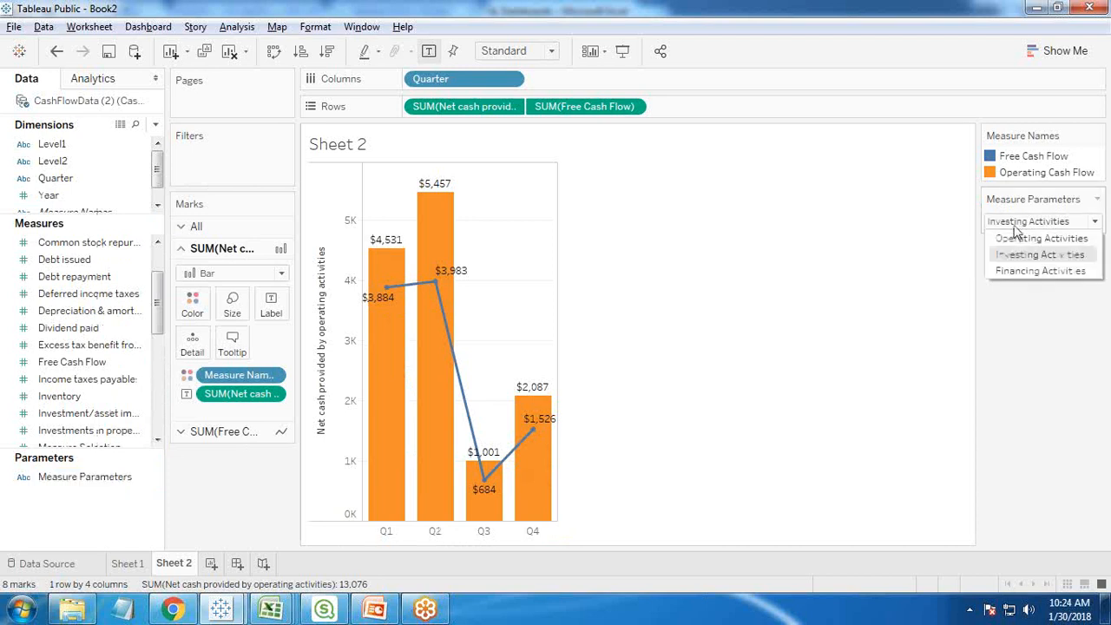
pyautogui.click(1011, 272)
pyautogui.click(1019, 224)
pyautogui.click(1016, 238)
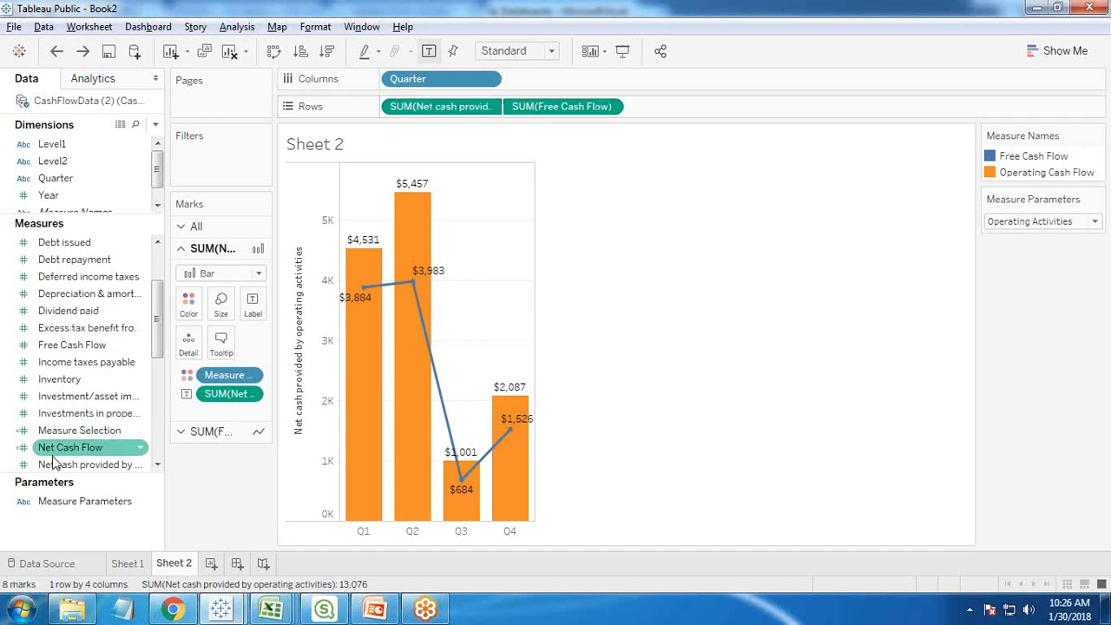
# - Replace Net cash provided by operating activities on the rows with Measure Selection, placed before Free Cash Flow
pyautogui.moveTo(59, 440); pyautogui.dragTo(395, 107)
pyautogui.moveTo(563, 106); pyautogui.dragTo(39, 313)
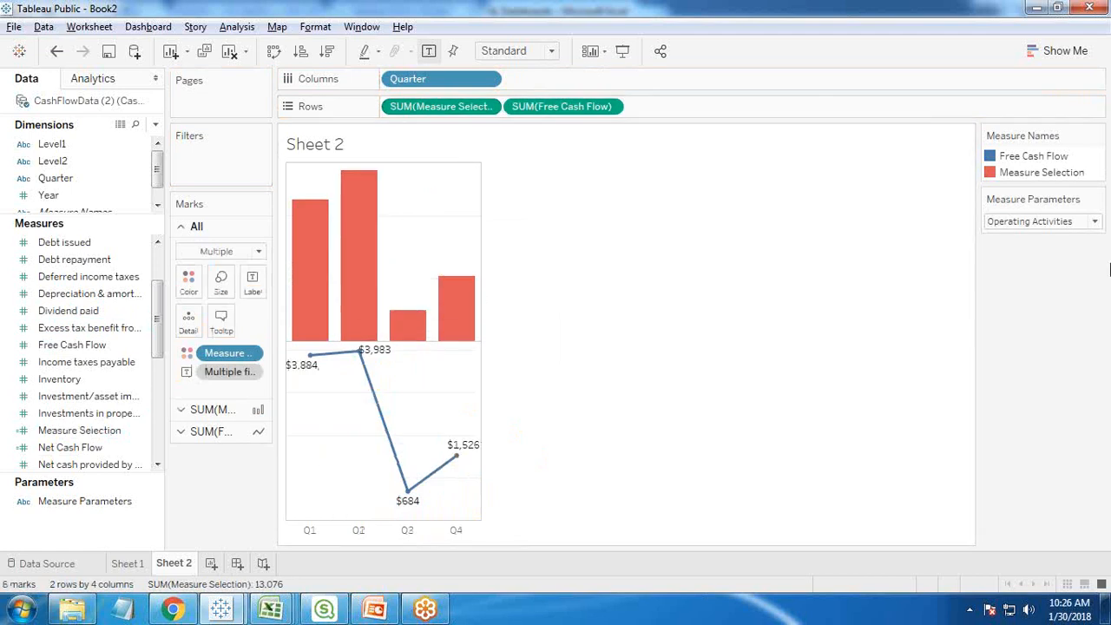
# - Test the chart with different Measure Parameters options, including Investing Activities, and return to Operating Activities
pyautogui.click(1025, 222)
pyautogui.click(1020, 262)
pyautogui.click(1010, 222)
pyautogui.click(1007, 254)
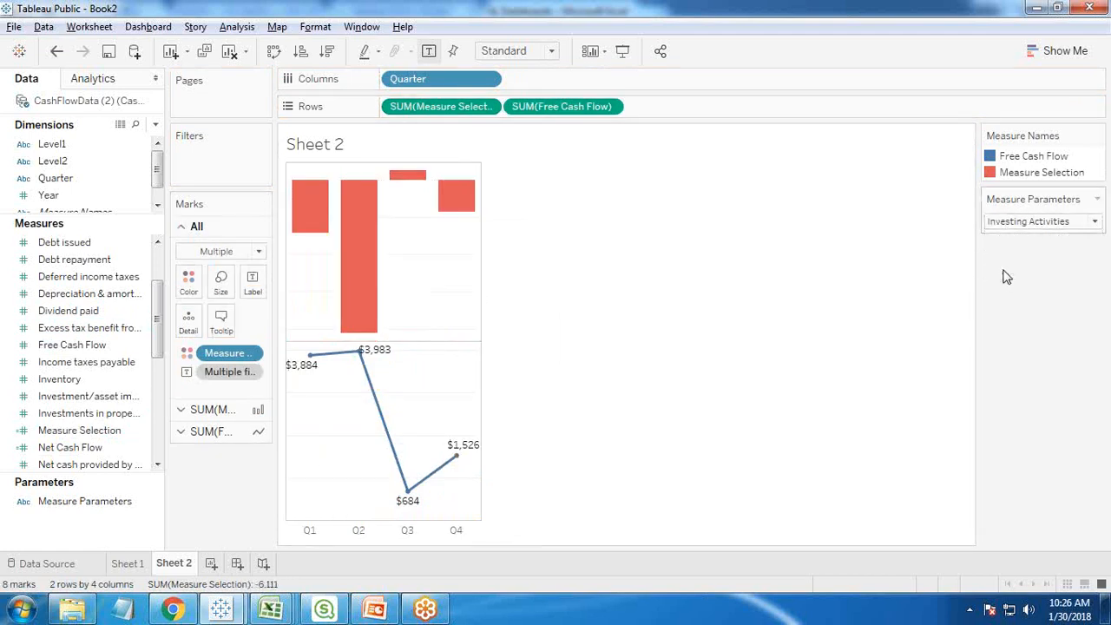
pyautogui.click(1007, 222)
pyautogui.click(1006, 236)
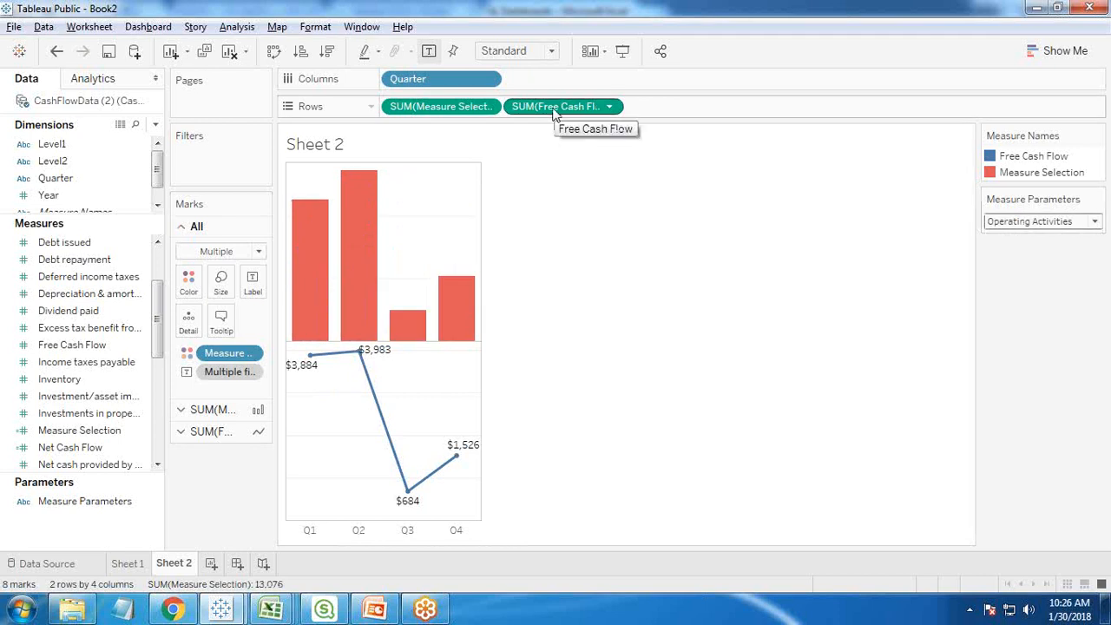
# - Place Free Cash Flow on the rows anew, make it a dual axis and synchronize it with the Measure Selection axis
pyautogui.moveTo(552, 106)
pyautogui.mouseDown()
pyautogui.moveTo(53, 350)
pyautogui.moveTo(561, 113)
pyautogui.mouseUp()
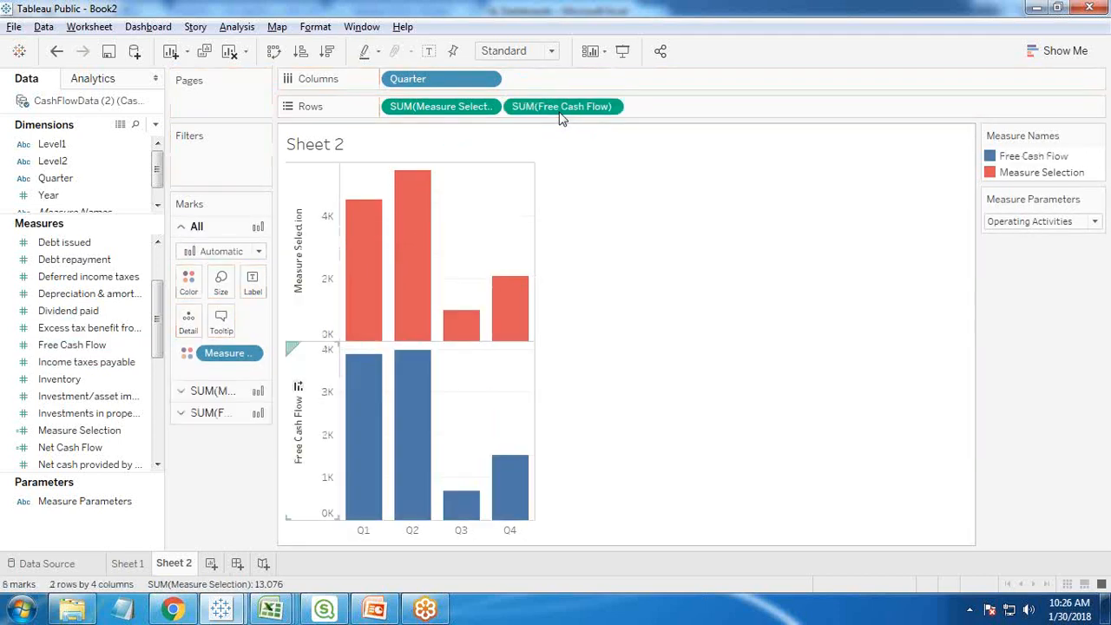
pyautogui.rightClick(328, 435)
pyautogui.click(346, 514)
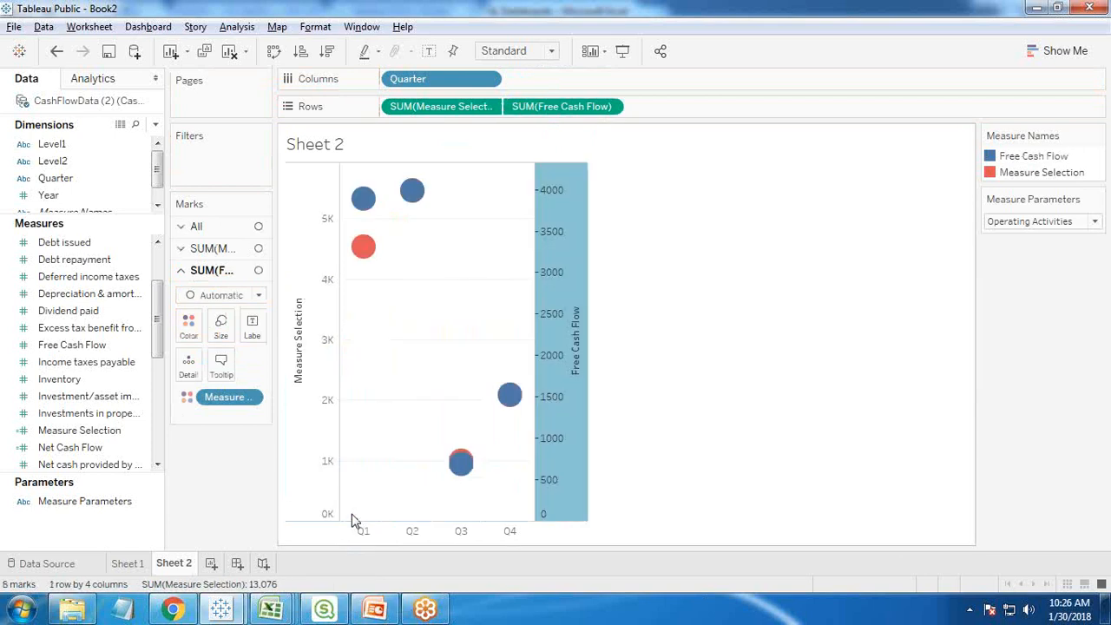
pyautogui.rightClick(565, 230)
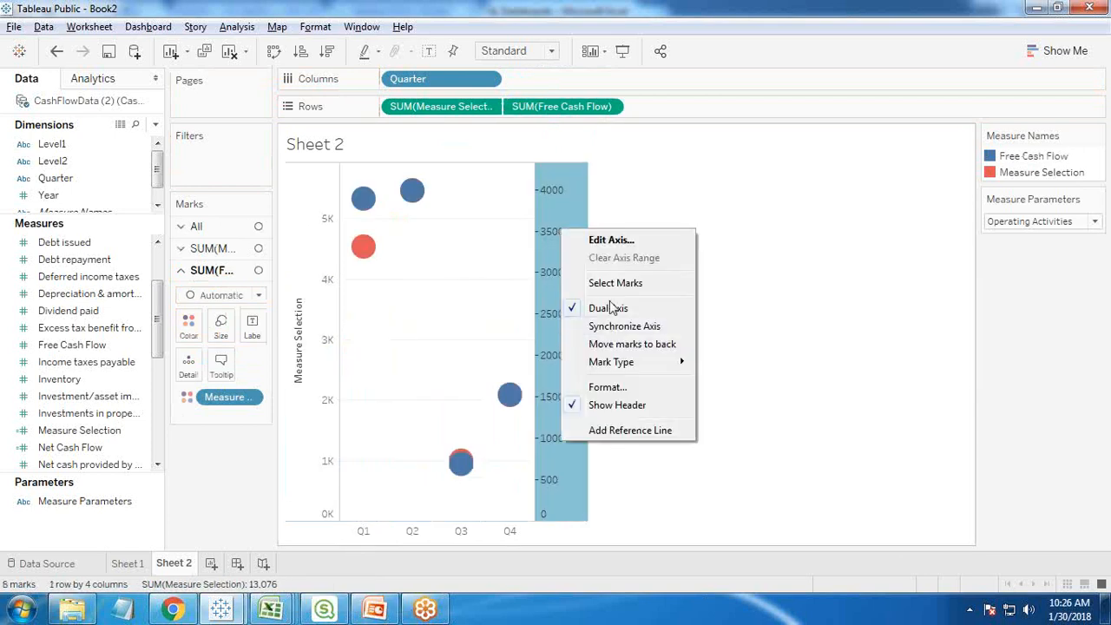
pyautogui.click(600, 328)
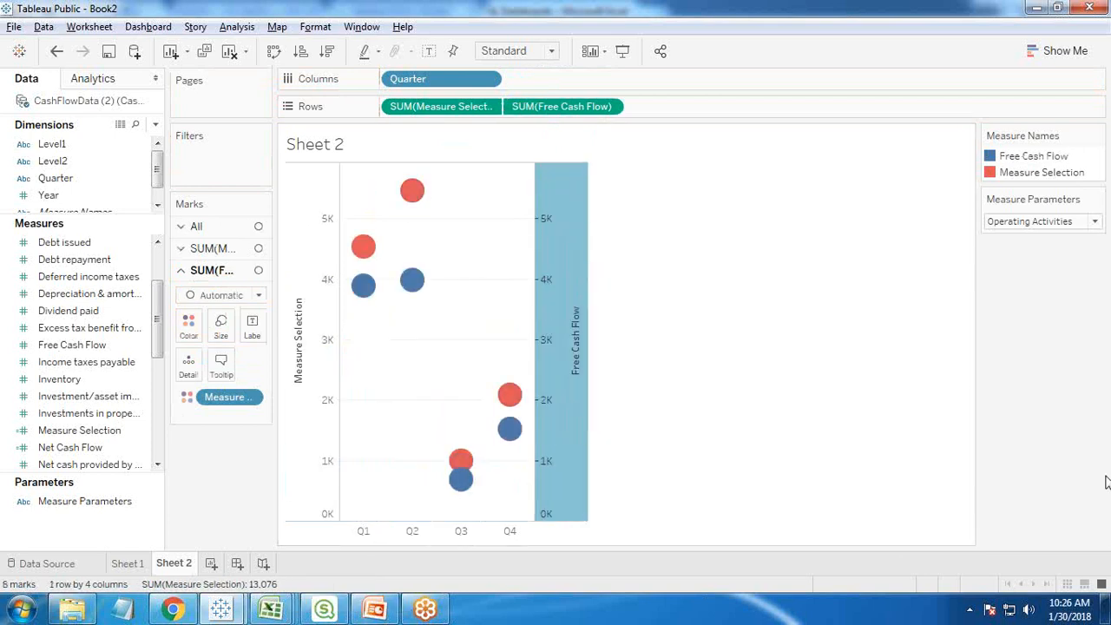
# - Set the mark type to Bar for Measure Selection and to Line for Free Cash Flow
pyautogui.click(182, 252)
pyautogui.click(213, 272)
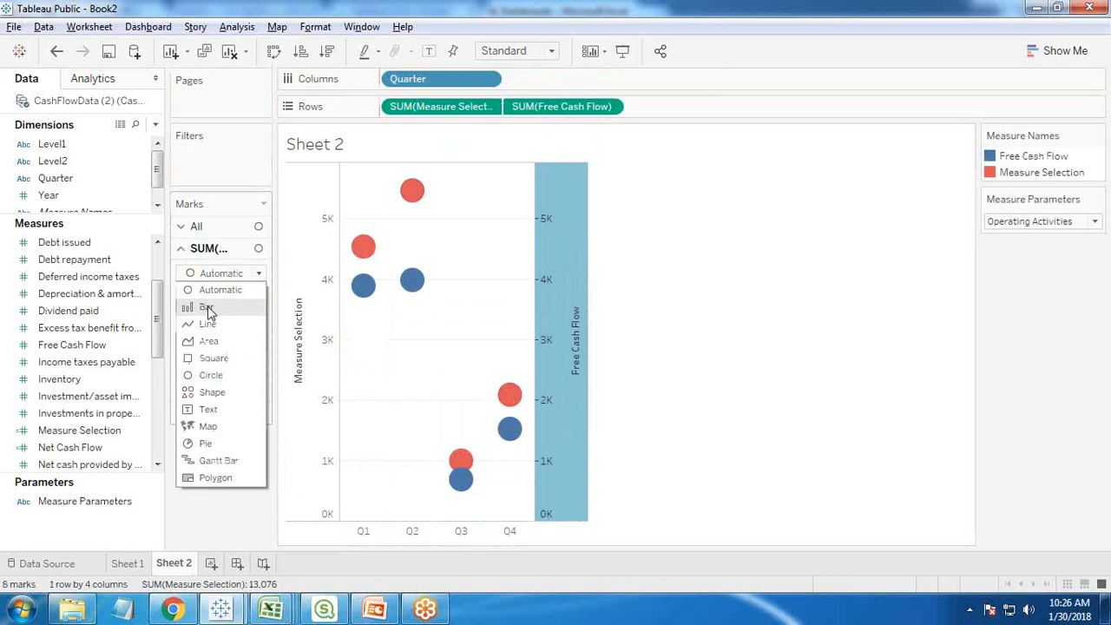
pyautogui.click(207, 309)
pyautogui.click(203, 296)
pyautogui.click(208, 345)
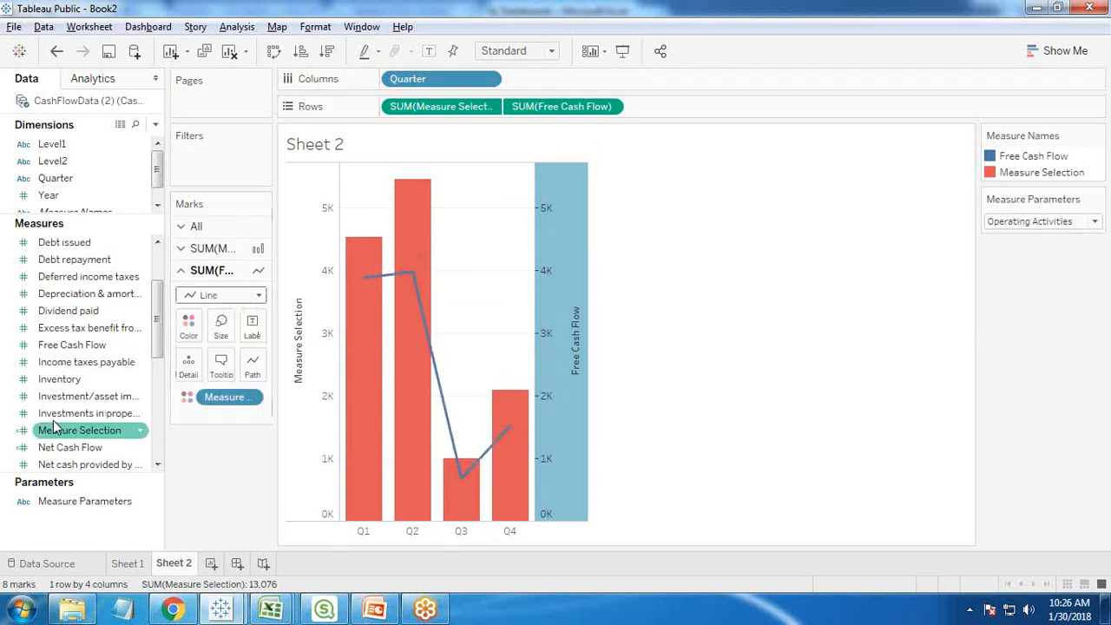
# - Label the line with Free Cash Flow and the bars with Measure Selection
pyautogui.moveTo(69, 347); pyautogui.dragTo(251, 328)
pyautogui.click(193, 250)
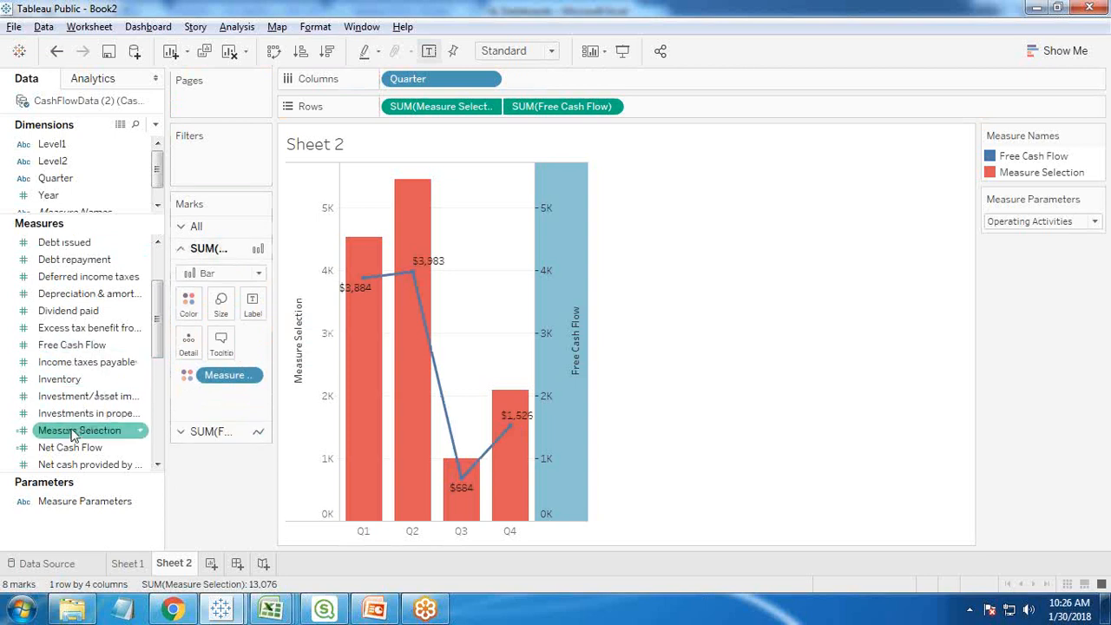
pyautogui.moveTo(76, 431); pyautogui.dragTo(265, 305)
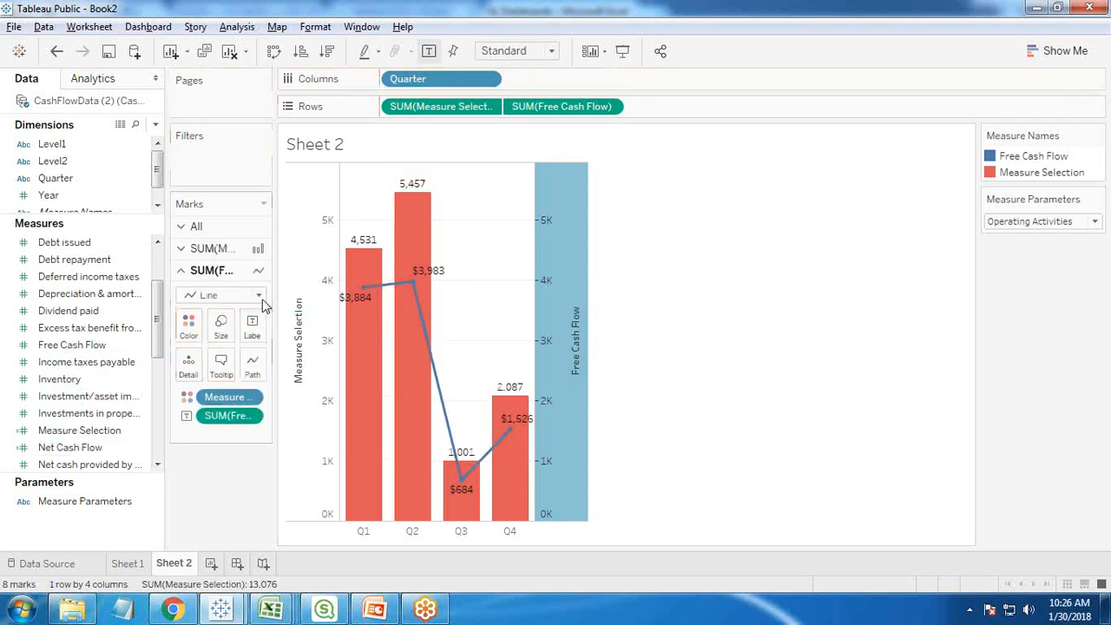
# - Format the Measure Selection bar labels as Currency (Custom) with 0 decimal places, then close the formatting options
pyautogui.rightClick(227, 415)
pyautogui.click(186, 250)
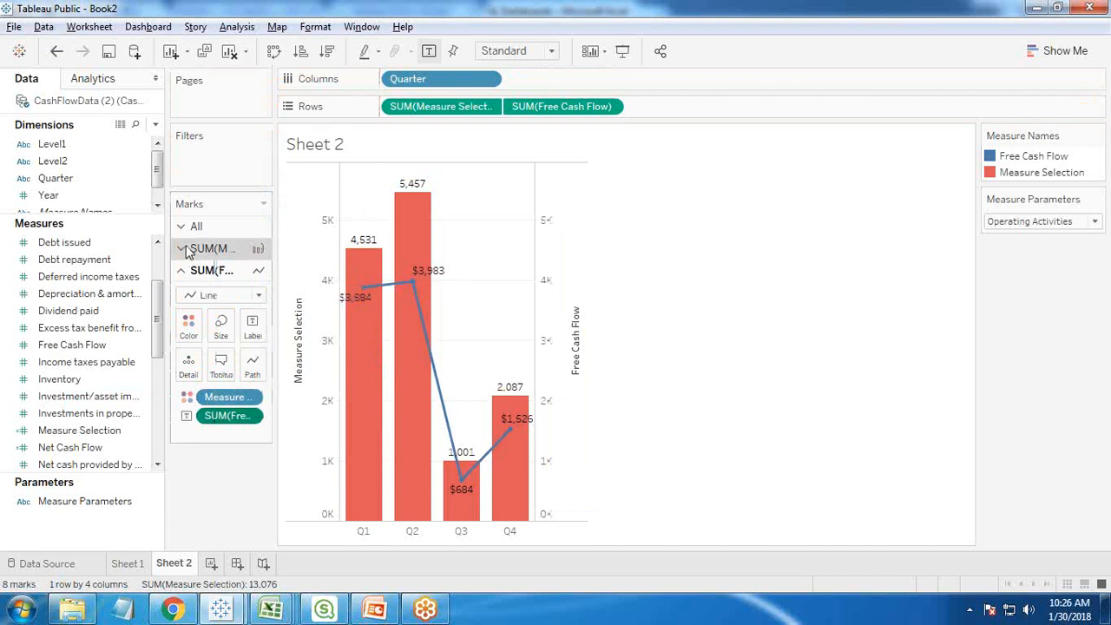
pyautogui.rightClick(219, 393)
pyautogui.click(265, 166)
pyautogui.click(113, 228)
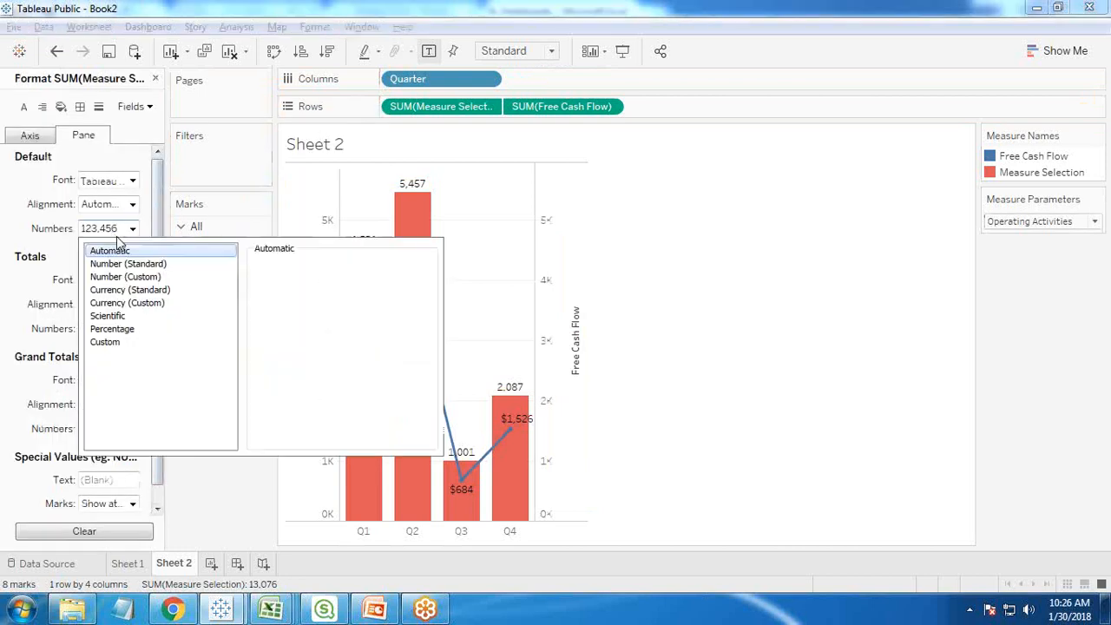
pyautogui.click(131, 308)
pyautogui.click(297, 286)
pyautogui.click(297, 286)
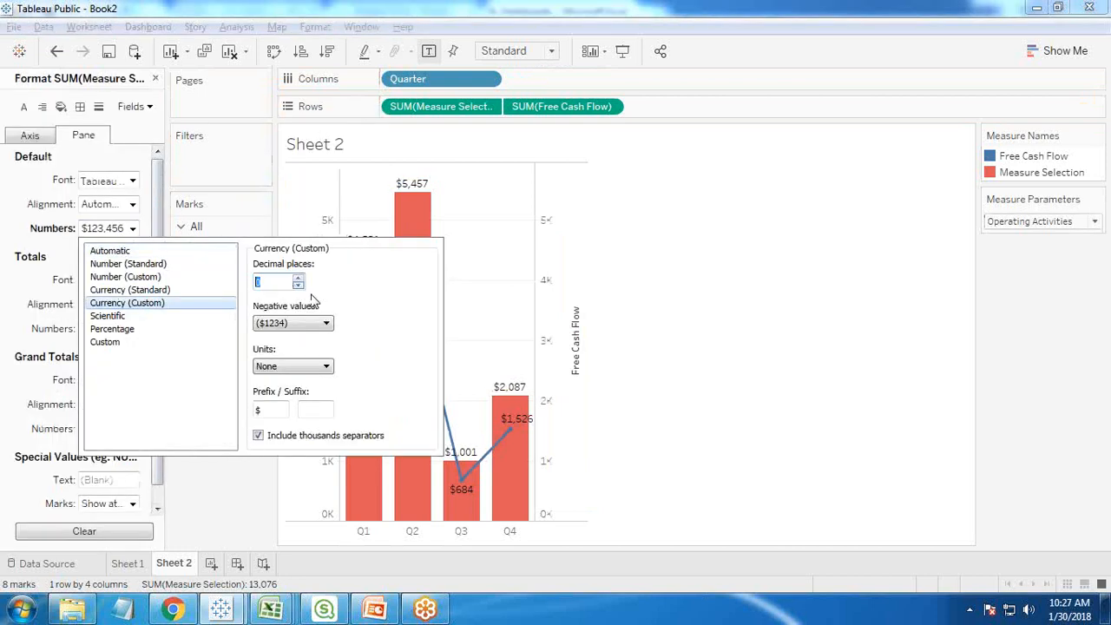
pyautogui.click(761, 364)
pyautogui.click(155, 79)
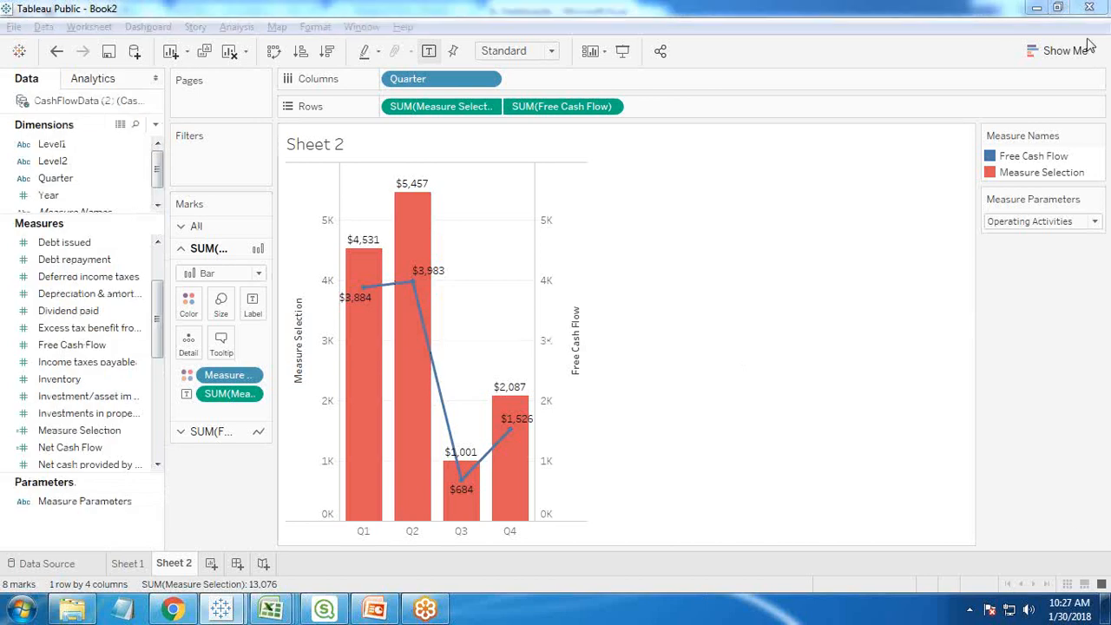
# - Check the chart with Investing Activities and Financing Activities selected in Measure Parameters, then return to Operating Activities
pyautogui.click(1054, 224)
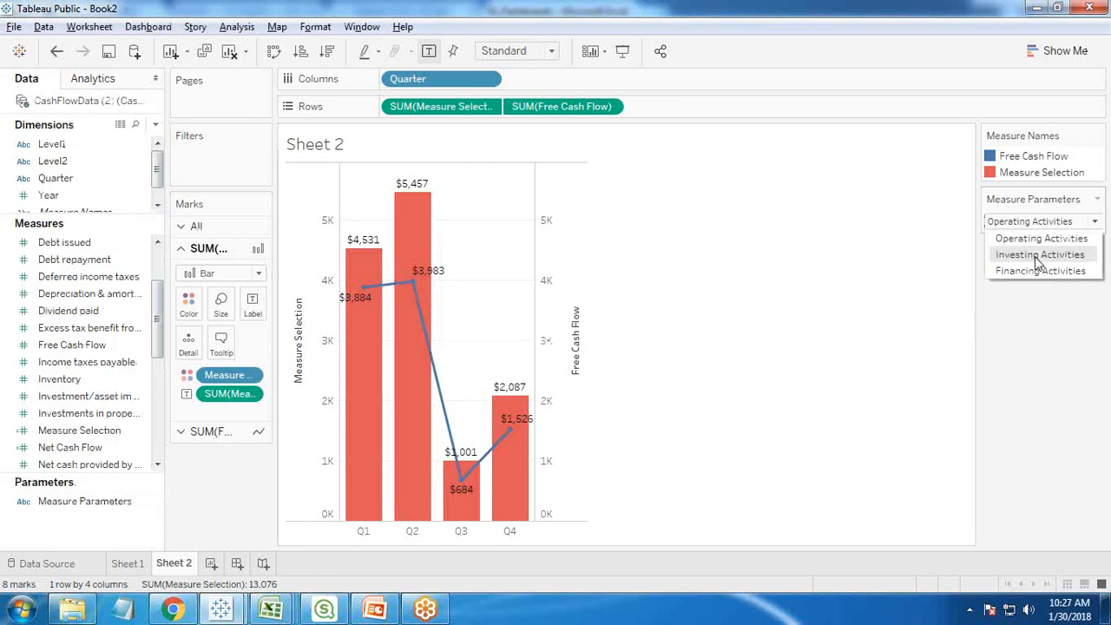
pyautogui.click(1039, 255)
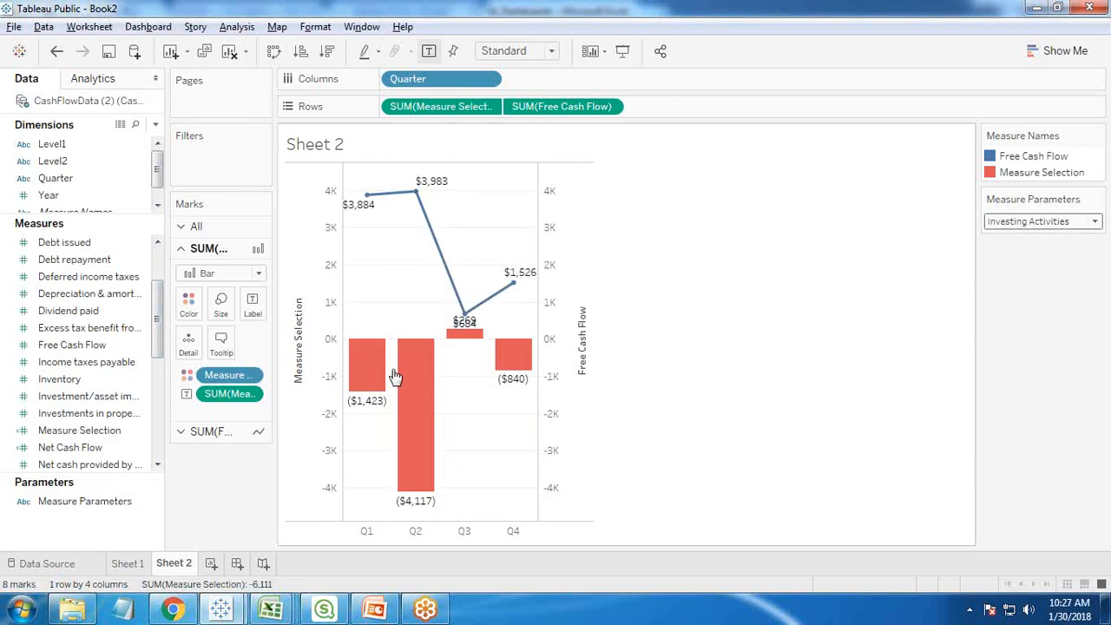
pyautogui.click(1019, 223)
pyautogui.click(1020, 274)
pyautogui.click(1012, 223)
pyautogui.click(1011, 238)
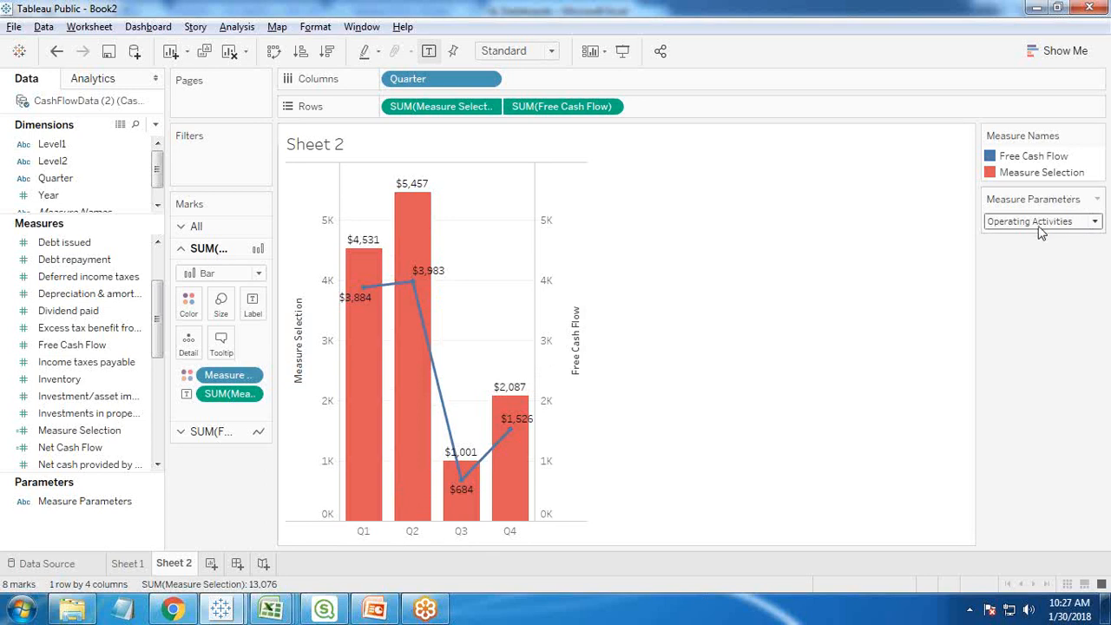
pyautogui.hotkey('alt', 'Tab')
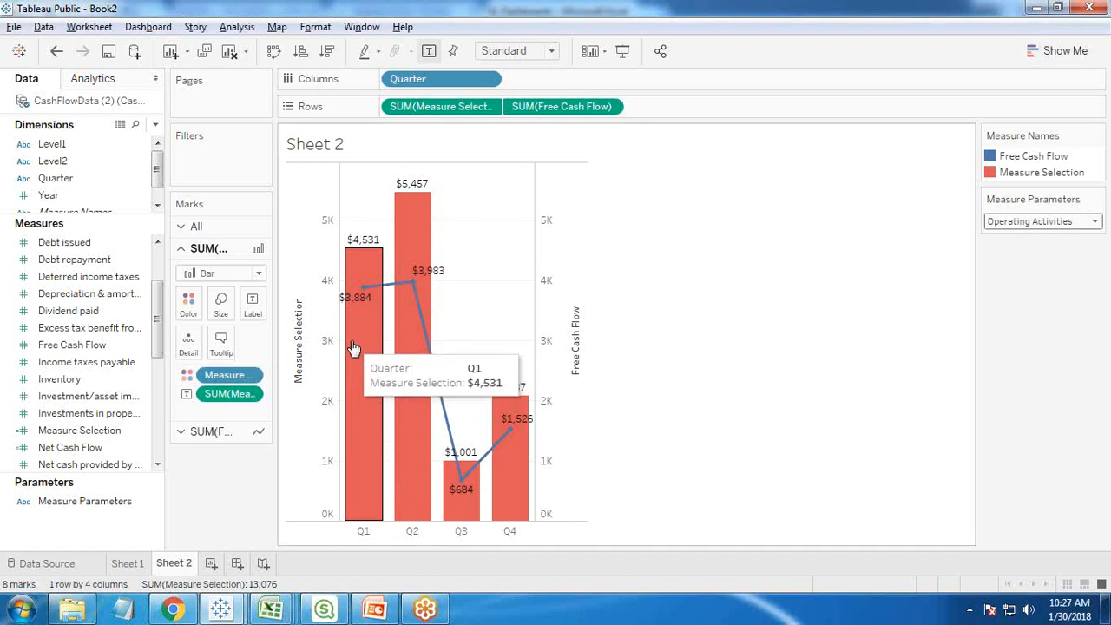
# - Change the color of the Measure Selection bars to orange from the Automatic palette
pyautogui.click(198, 302)
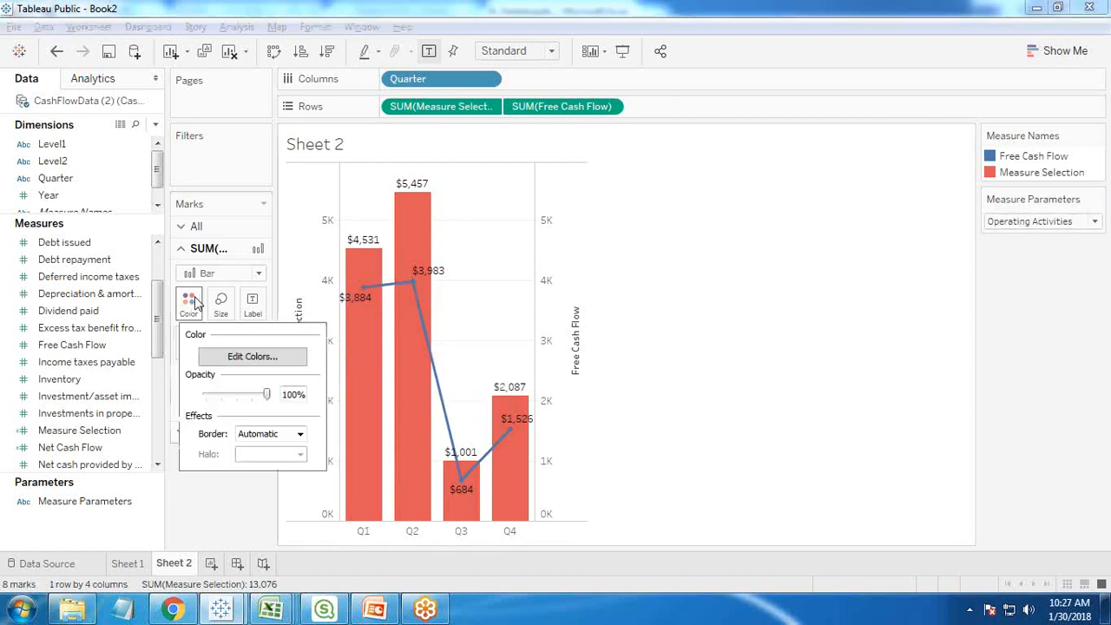
pyautogui.click(231, 352)
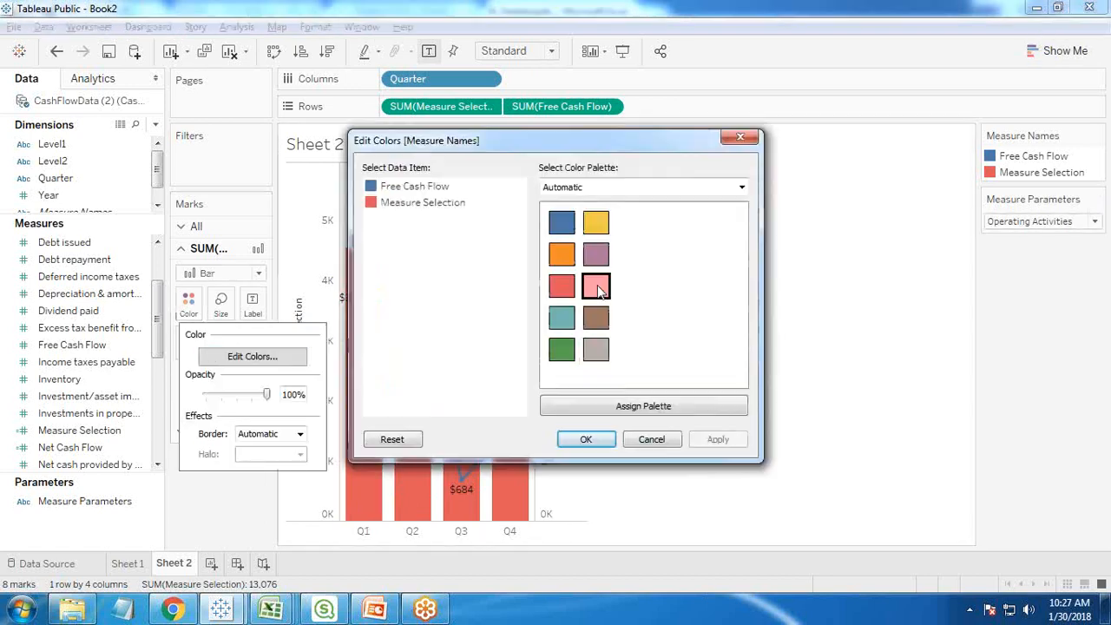
pyautogui.click(588, 439)
pyautogui.click(184, 307)
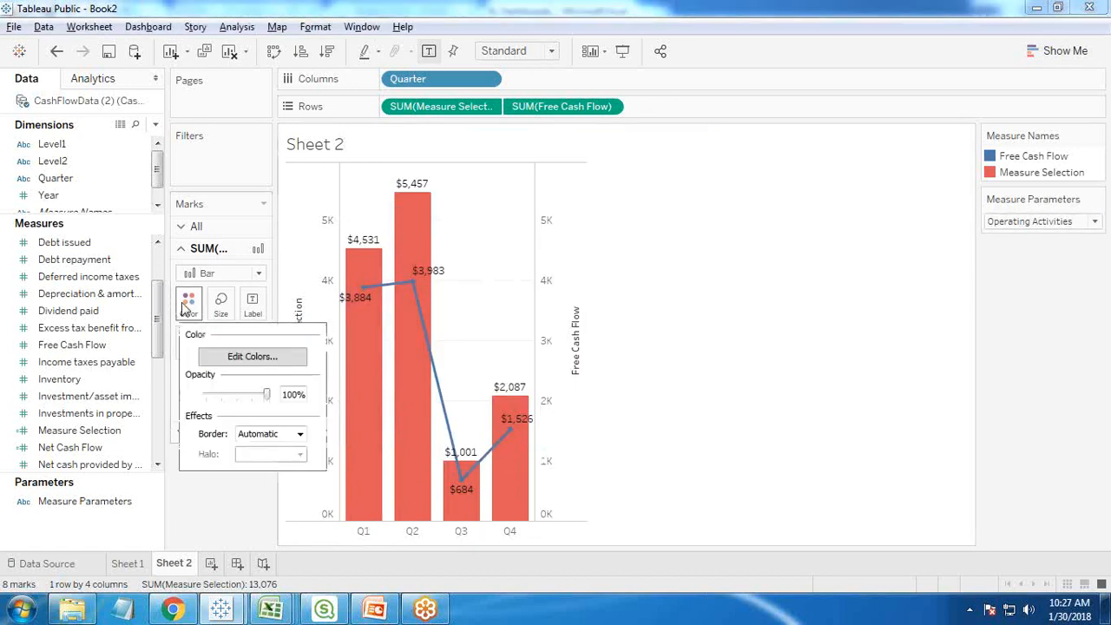
pyautogui.click(230, 356)
pyautogui.click(561, 253)
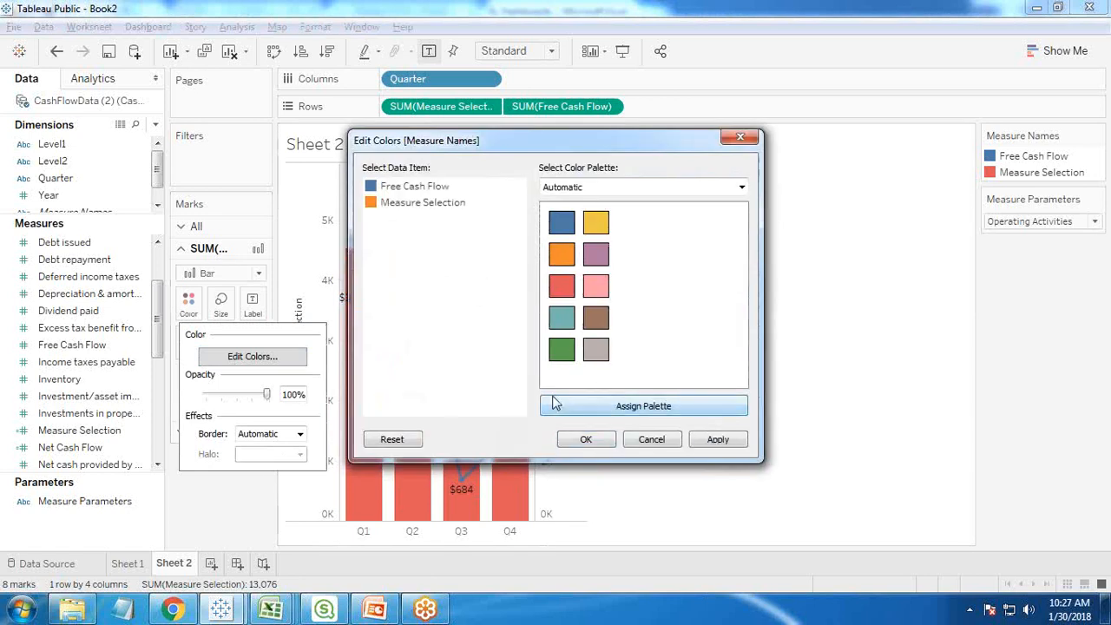
pyautogui.click(587, 439)
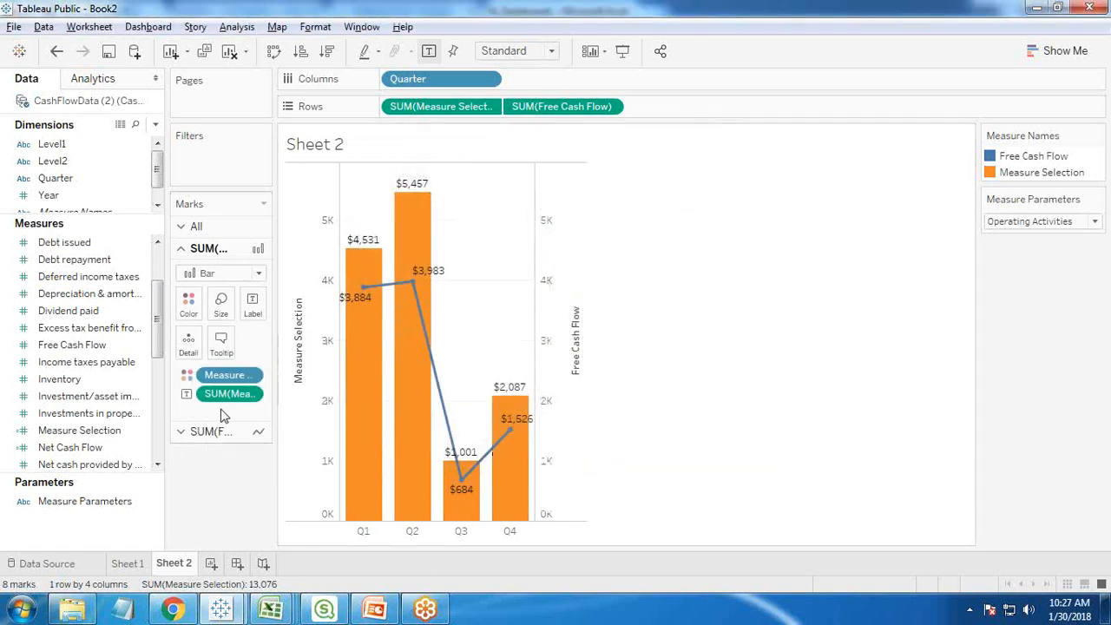
pyautogui.click(183, 434)
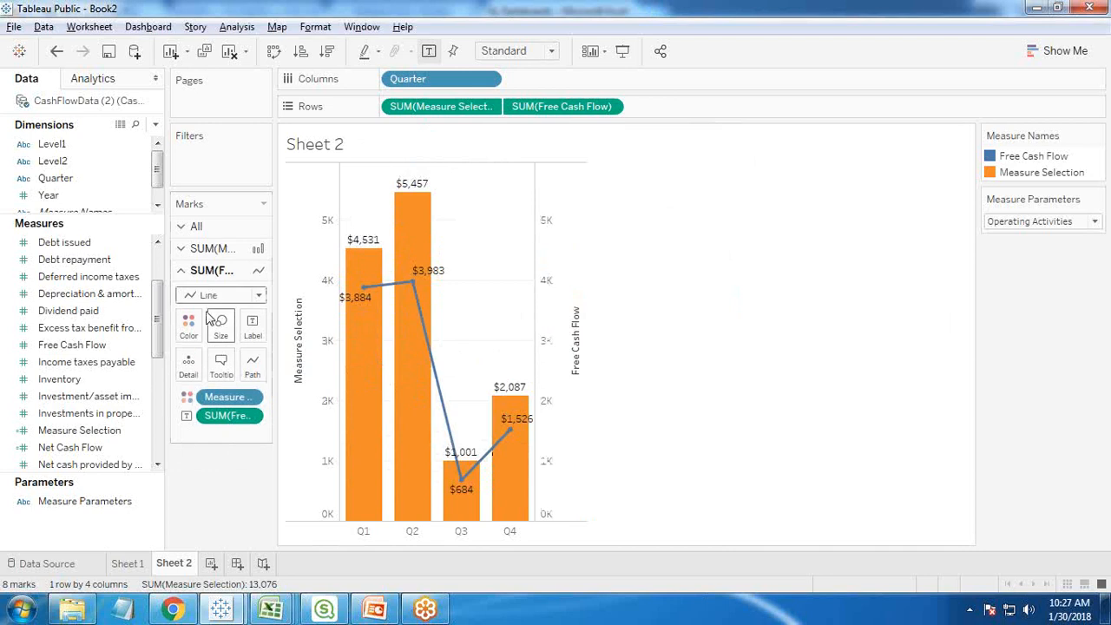
pyautogui.click(188, 326)
pyautogui.click(251, 379)
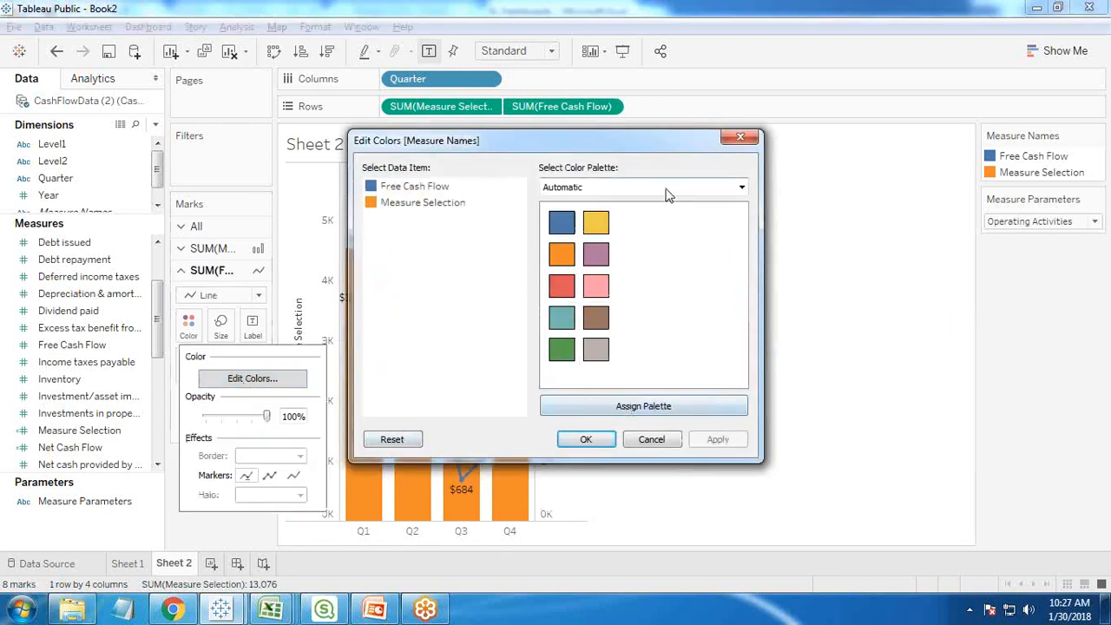
pyautogui.click(668, 194)
pyautogui.click(579, 487)
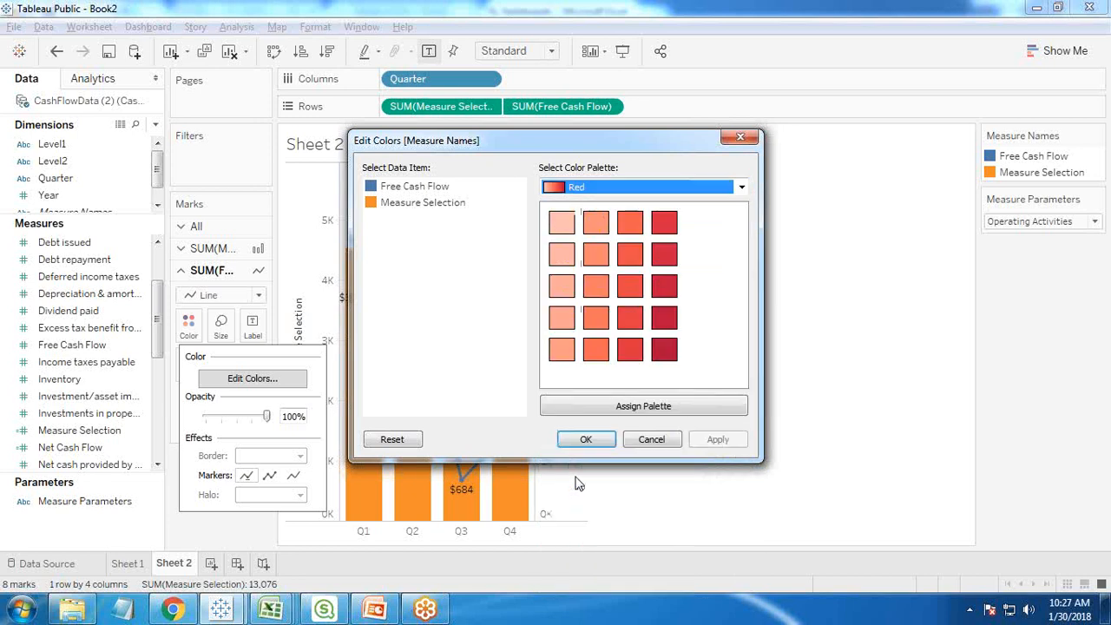
pyautogui.click(665, 352)
pyautogui.click(634, 410)
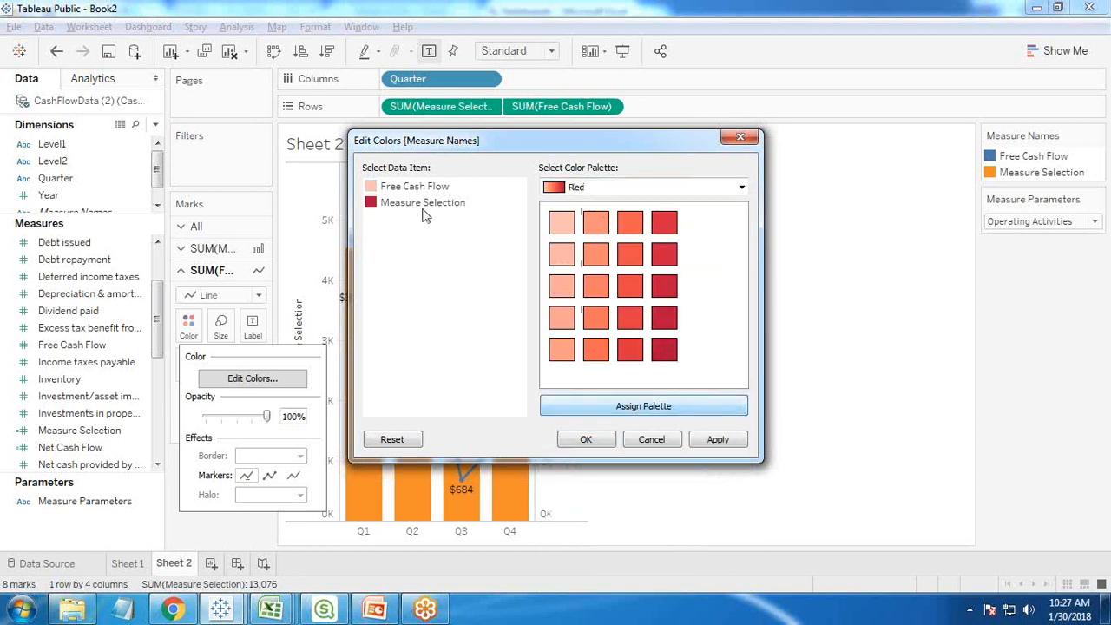
pyautogui.click(653, 439)
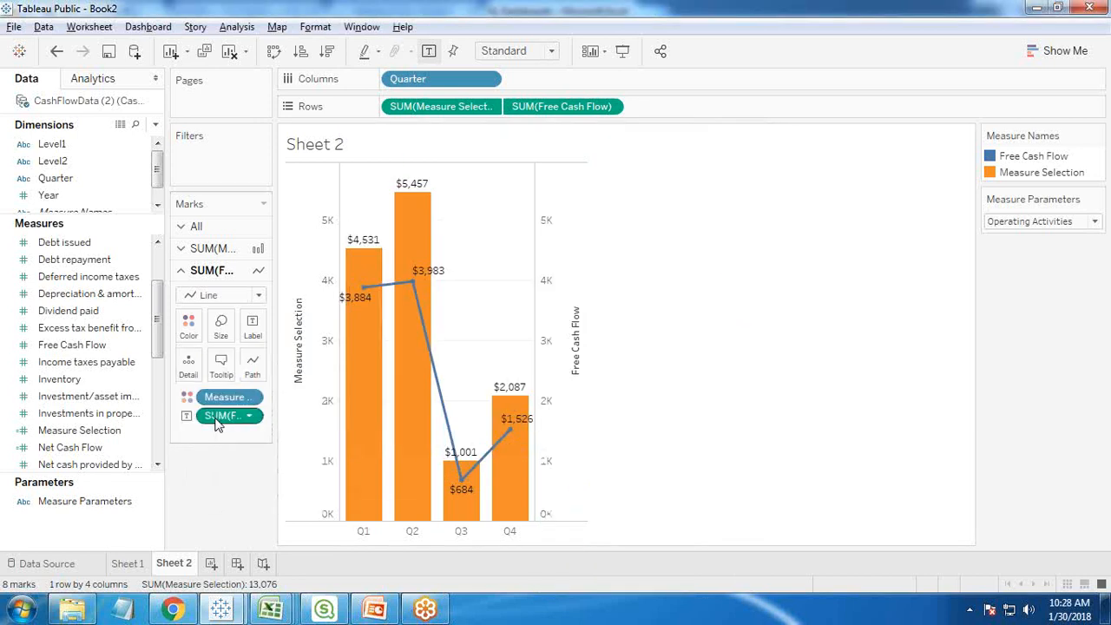
# - Change the color of the Free Cash Flow line to the darkest red from the Red palette and apply it
pyautogui.click(189, 327)
pyautogui.click(239, 380)
pyautogui.click(406, 187)
pyautogui.click(638, 187)
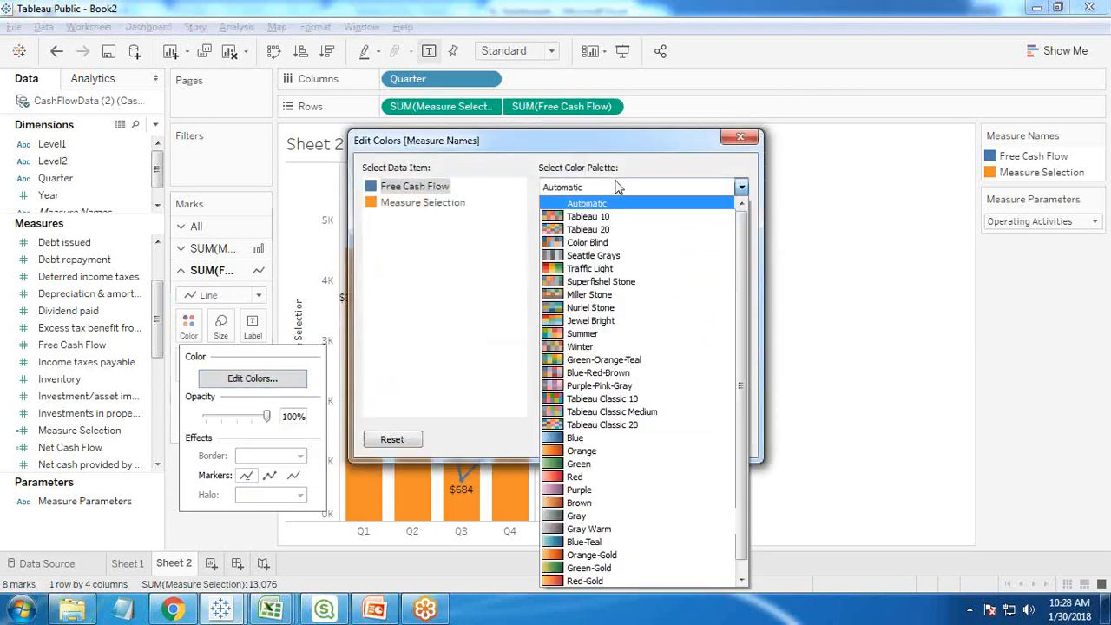
pyautogui.click(570, 475)
pyautogui.click(411, 190)
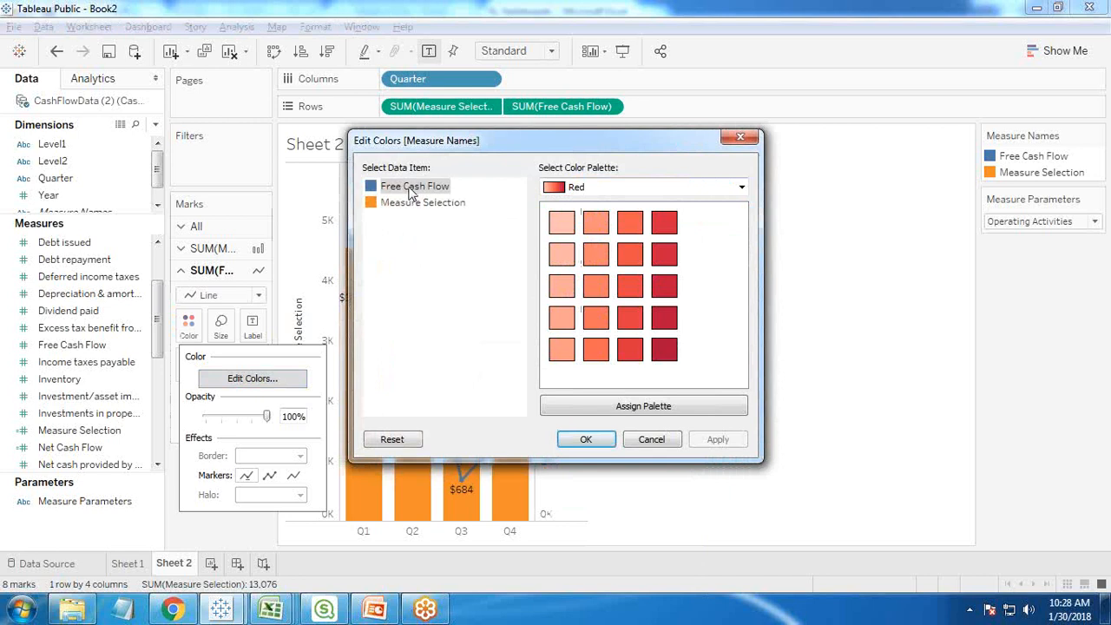
pyautogui.click(665, 350)
pyautogui.click(718, 441)
pyautogui.click(587, 440)
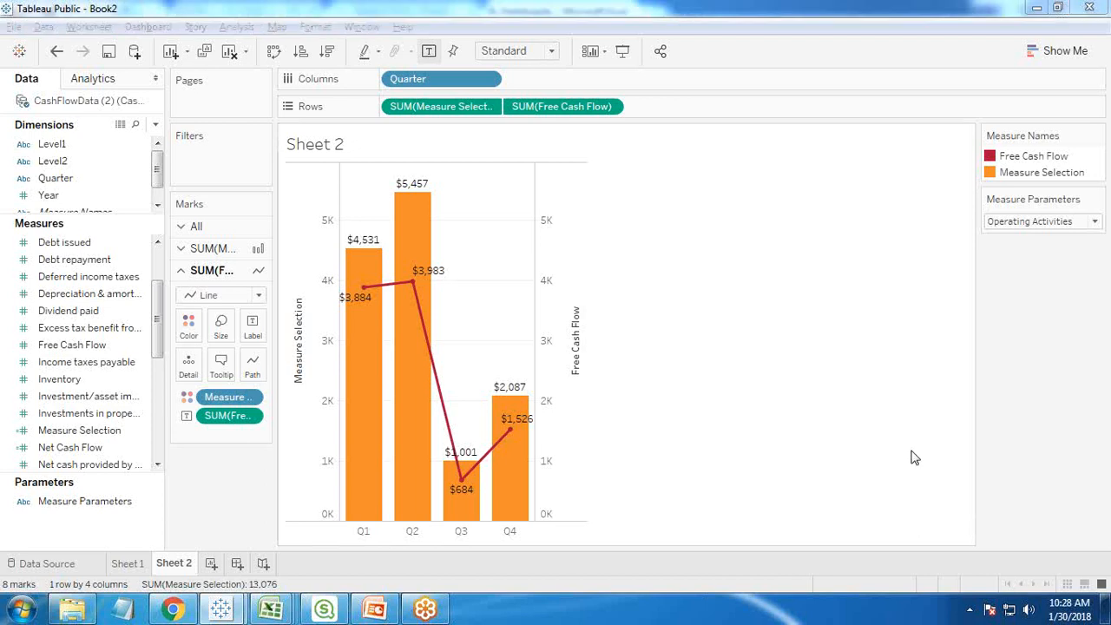
pyautogui.hotkey('alt', 'Tab')
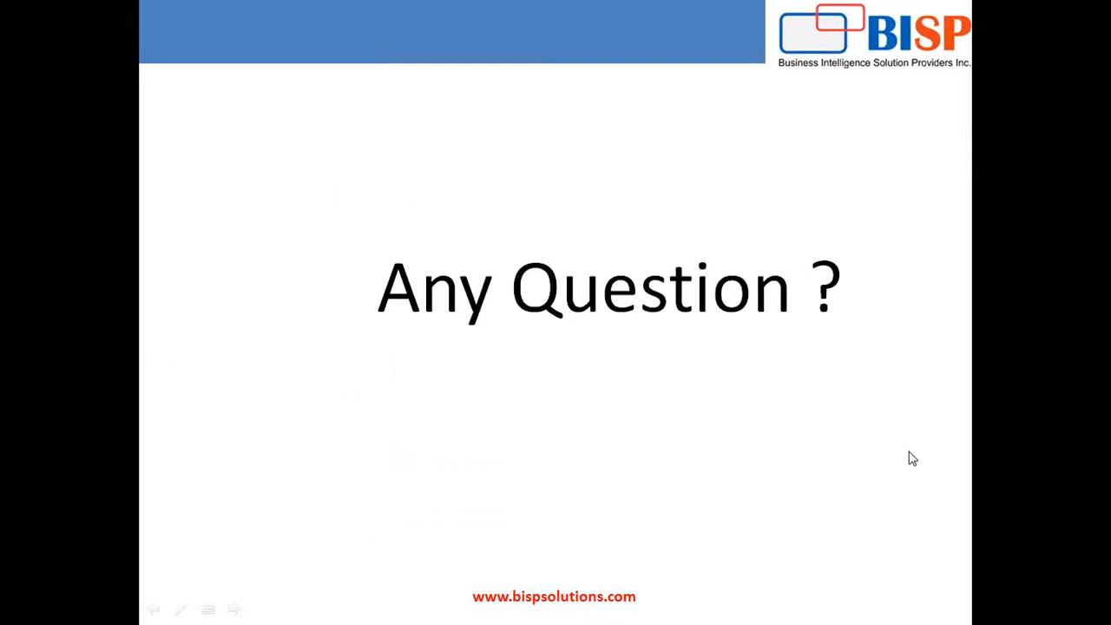